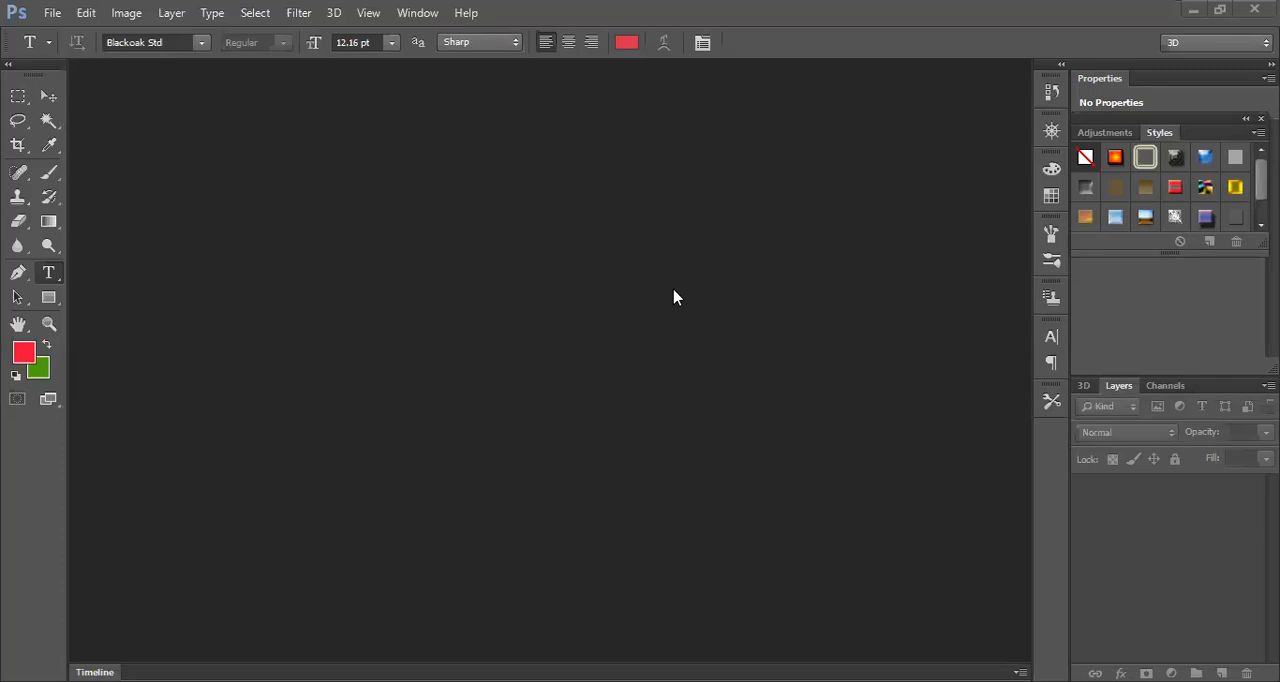
left_click(53, 14)
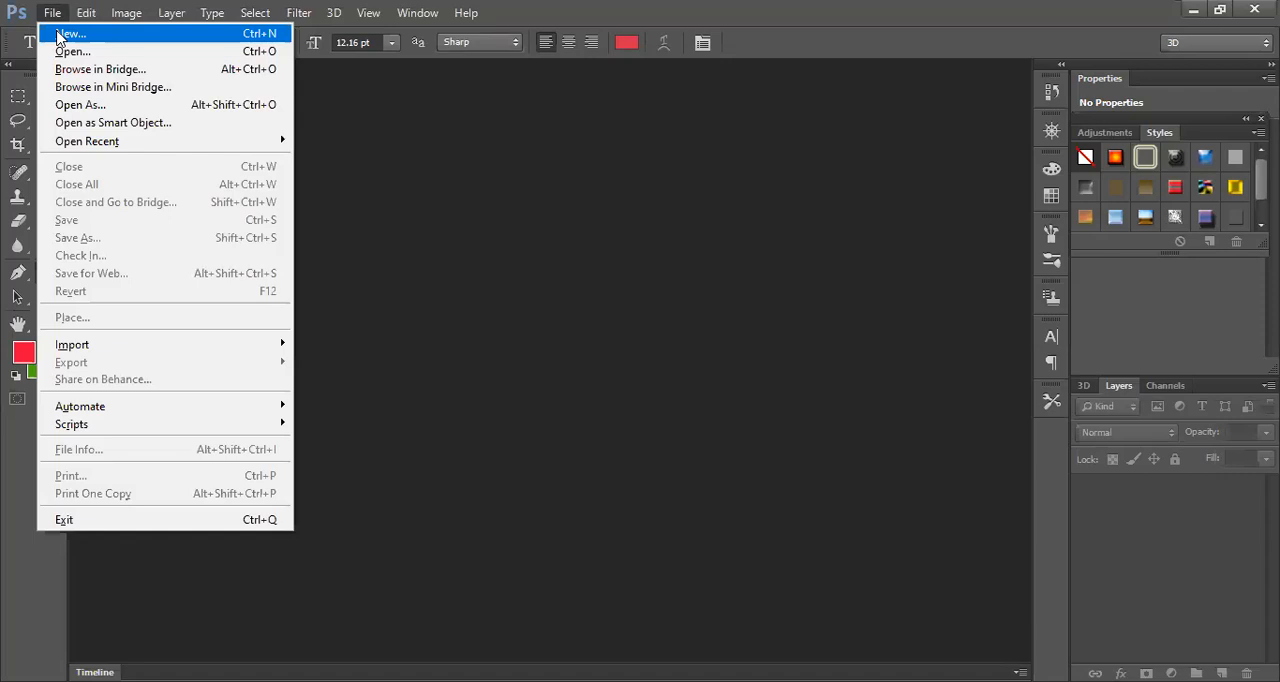
left_click(58, 37)
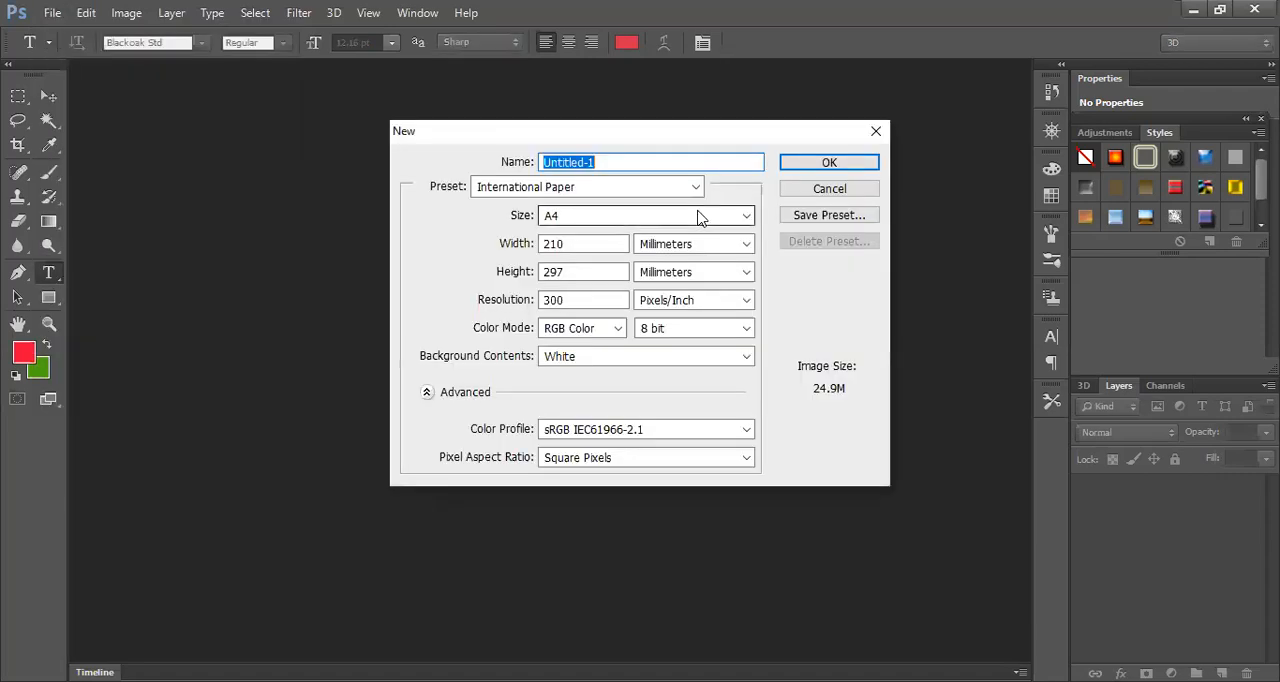
left_click(804, 165)
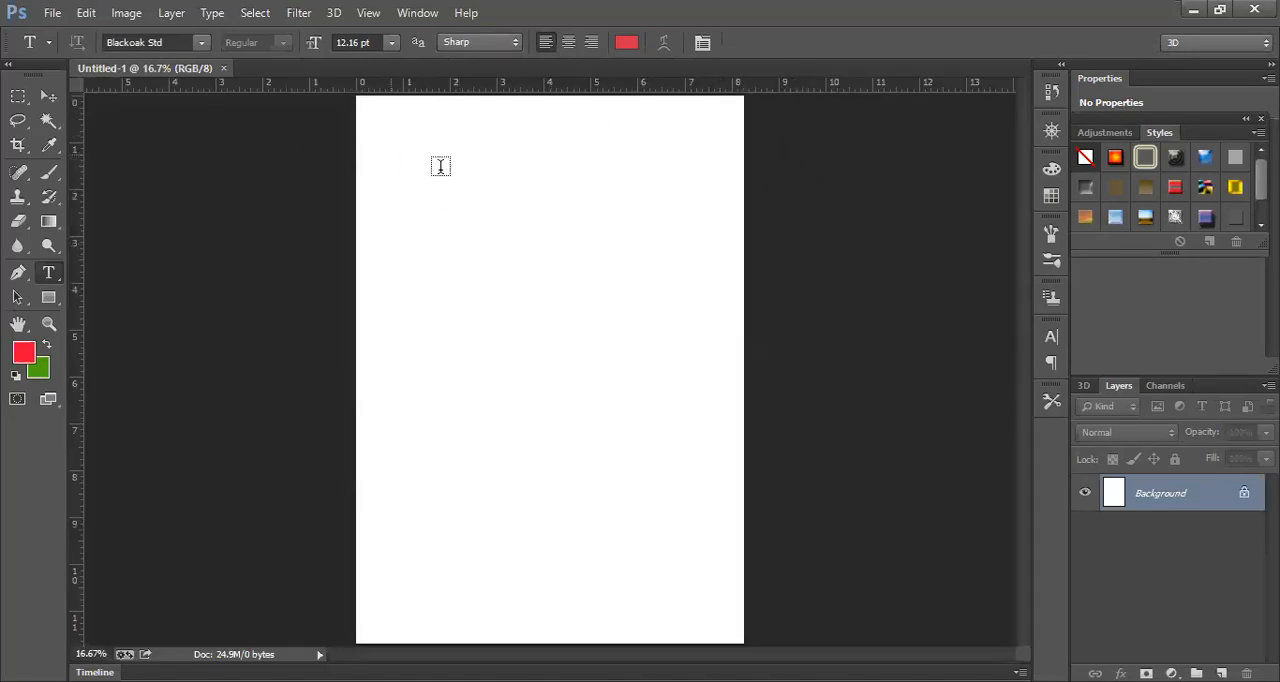
left_click(224, 69)
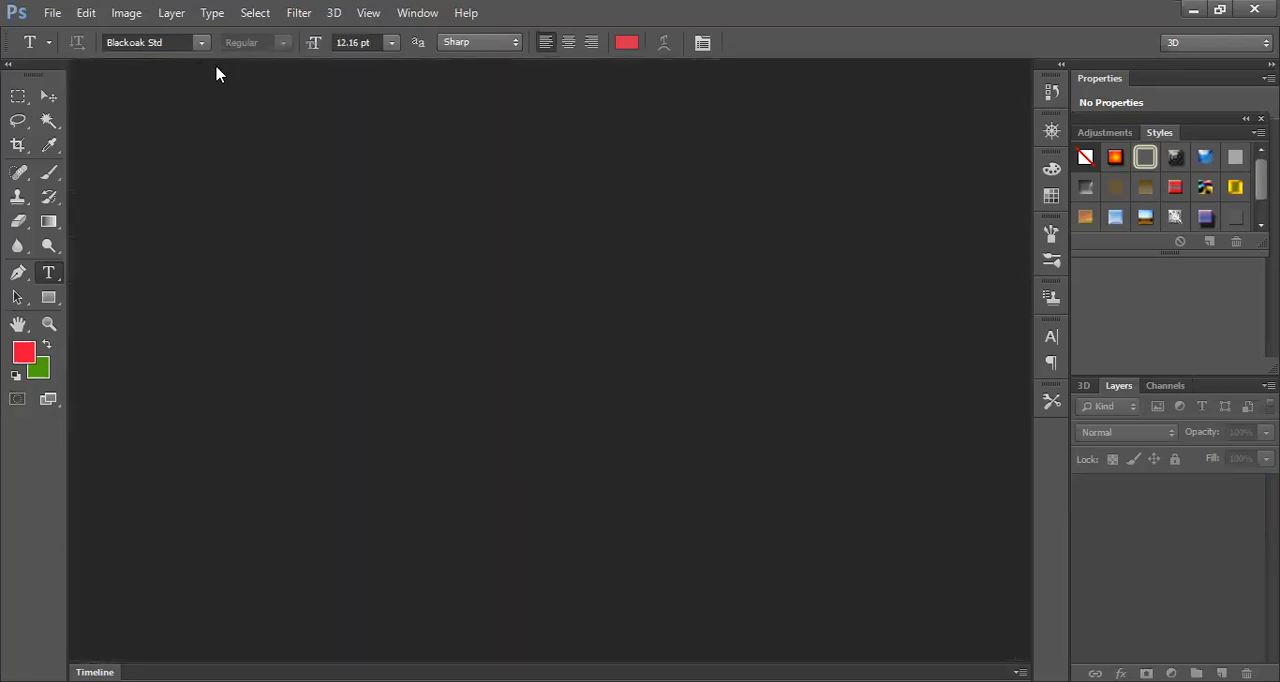
- Create a new landscape document 297 mm wide and 210 mm high, at 300 pixels/inch, in RGB with a white background
left_click(53, 13)
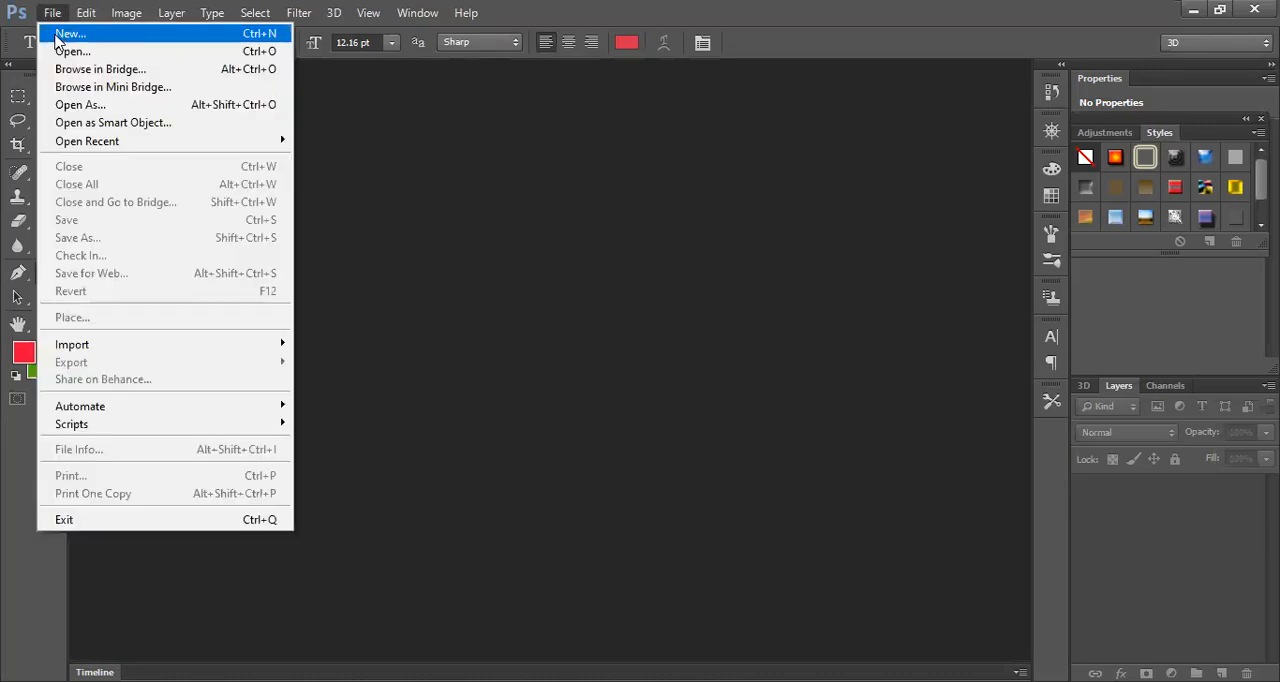
left_click(67, 35)
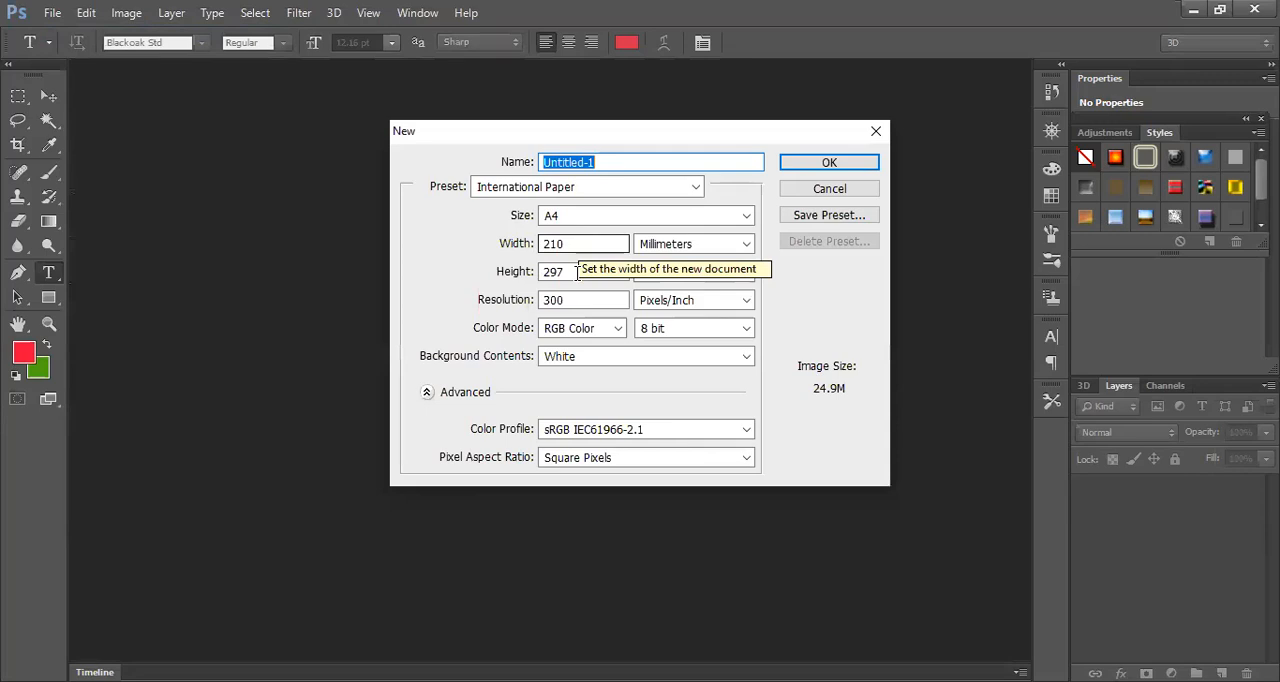
left_click_drag(575, 247, 541, 250)
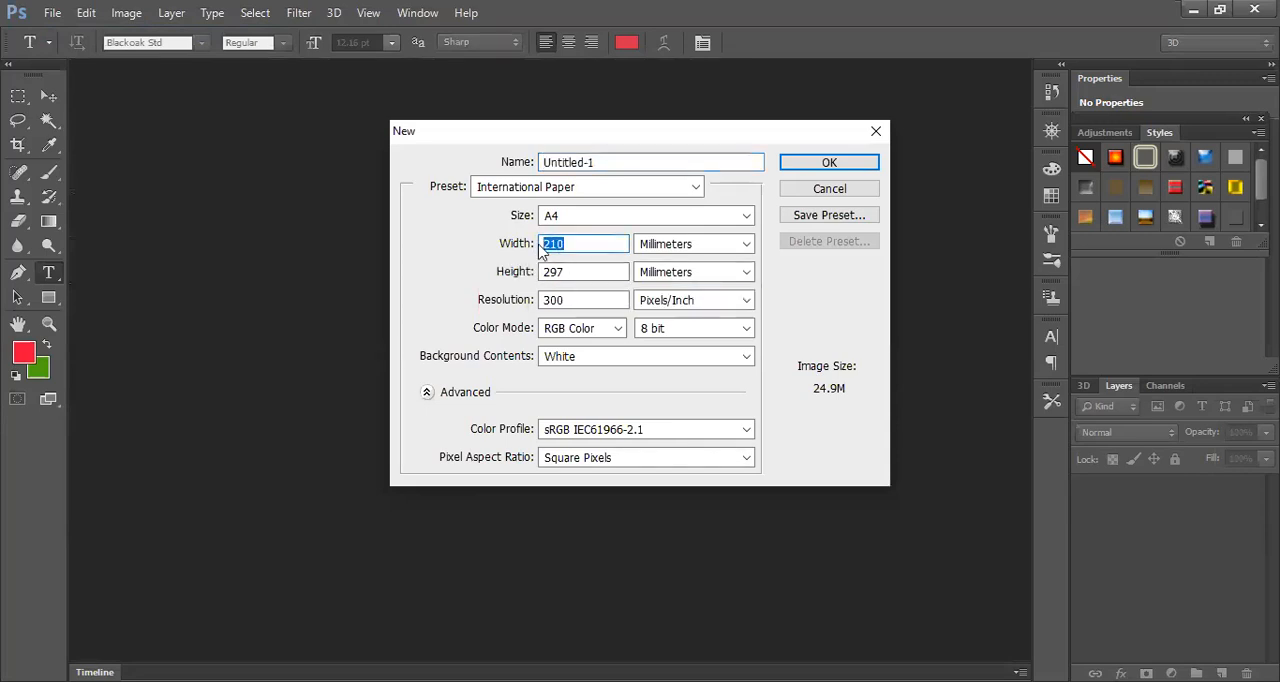
type("2")
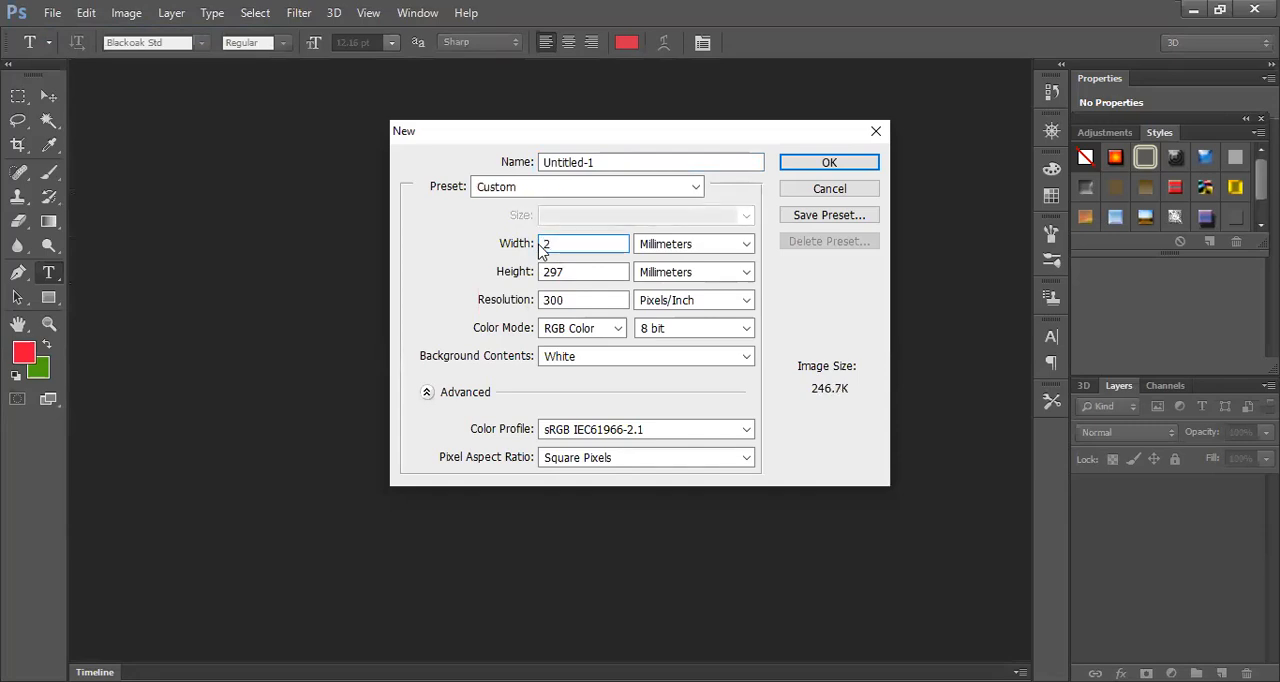
type("97")
left_click_drag(577, 273, 541, 274)
type("210")
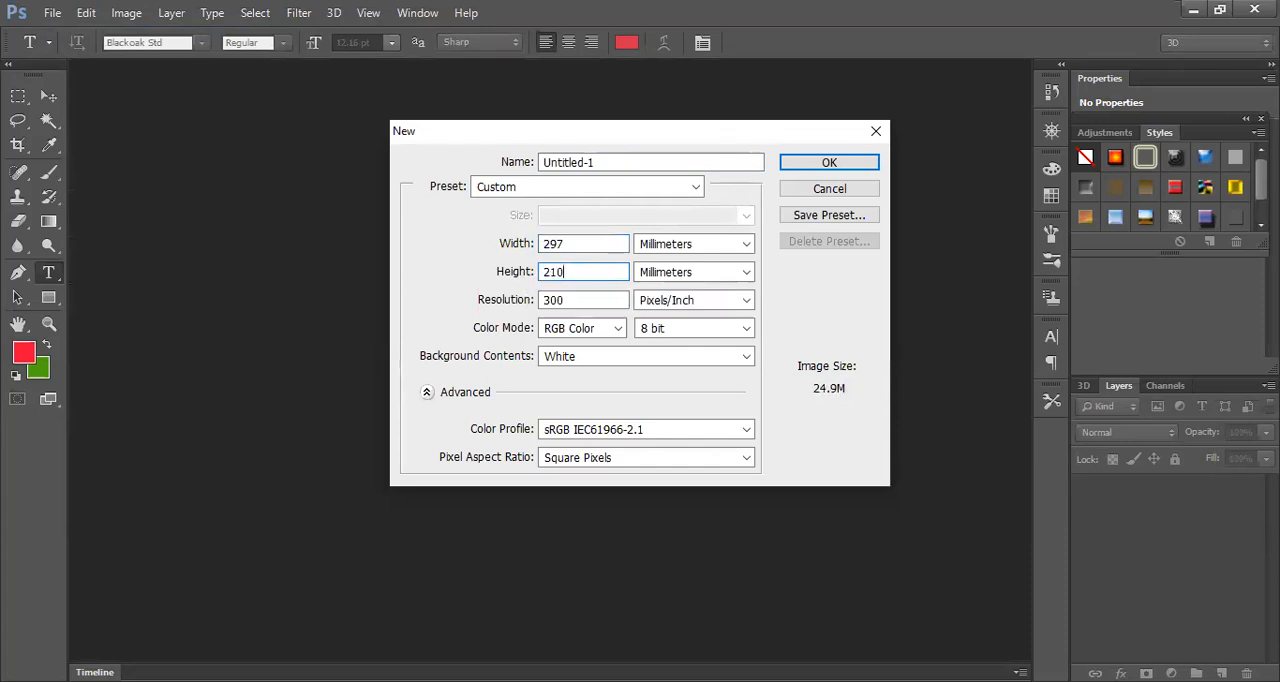
left_click(811, 168)
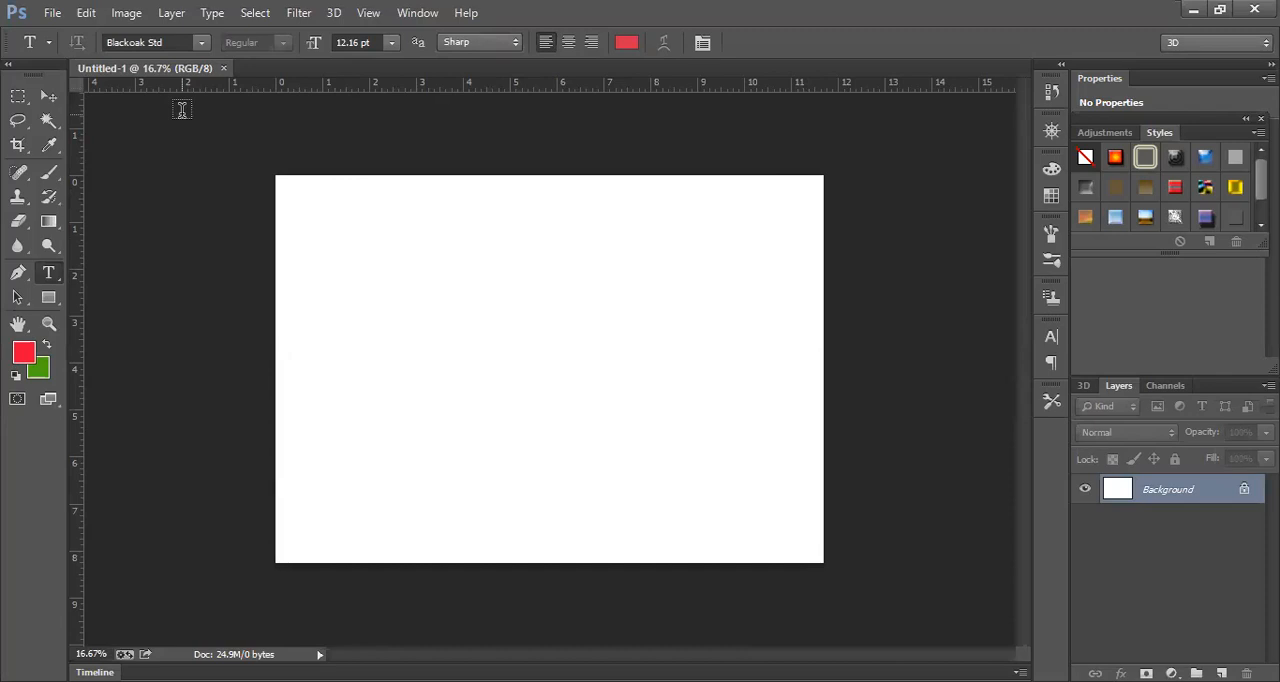
- Open the Photorealistic-Book-Mockup-Free-PSD image from the Downloads folder
left_click(53, 14)
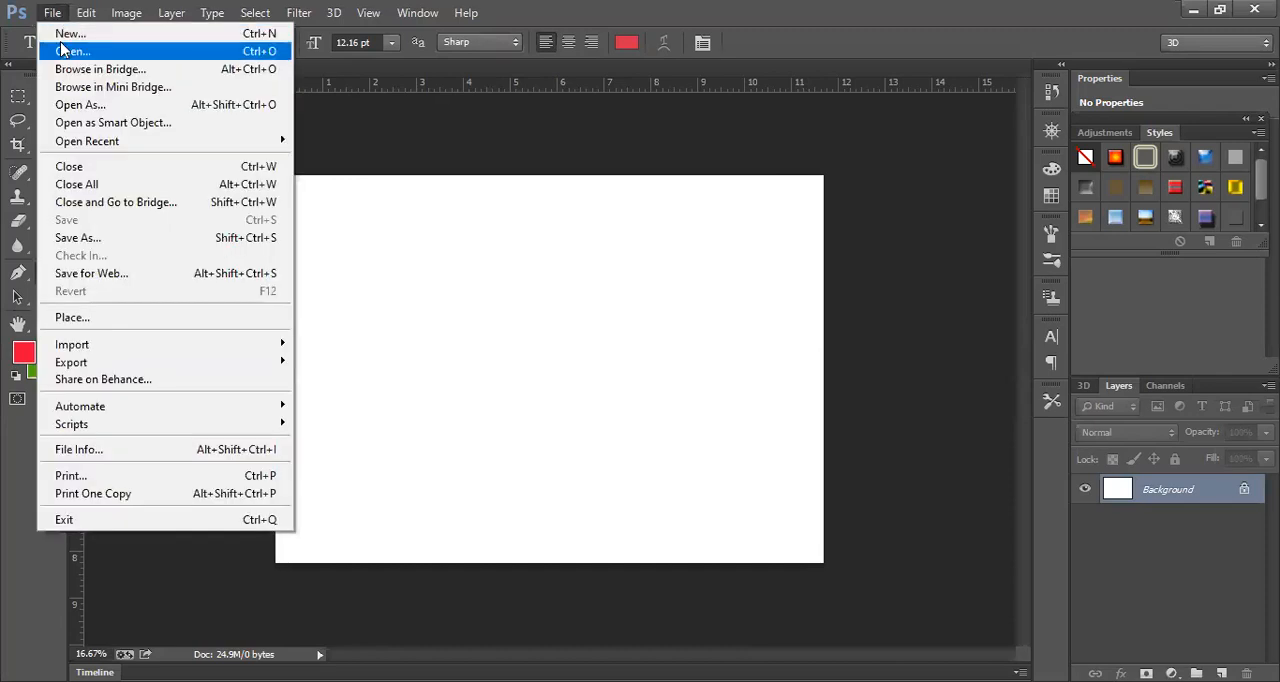
left_click(62, 50)
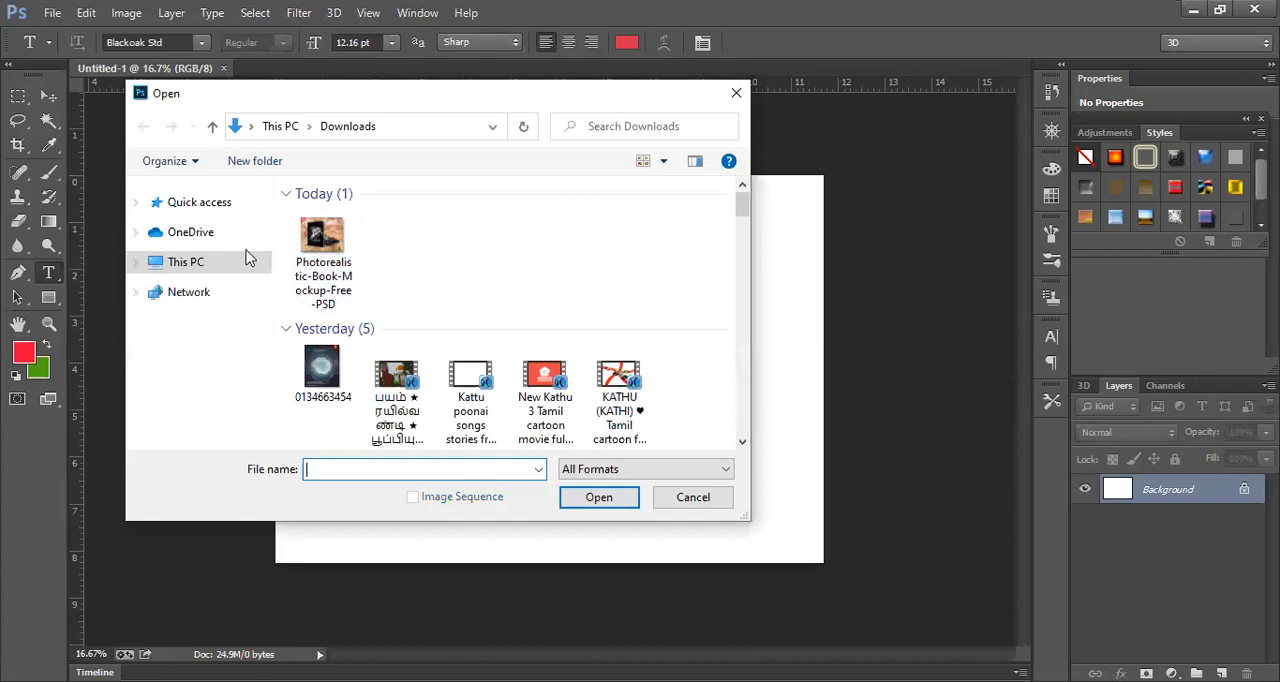
left_click(322, 245)
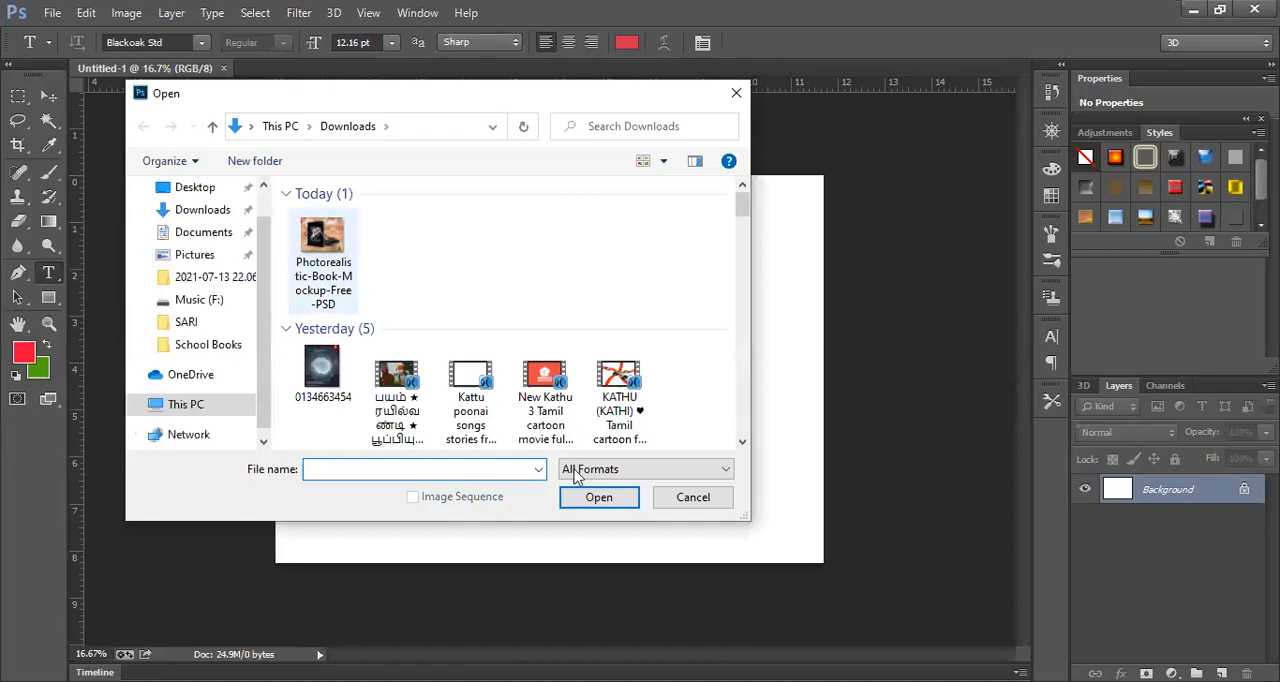
left_click(580, 498)
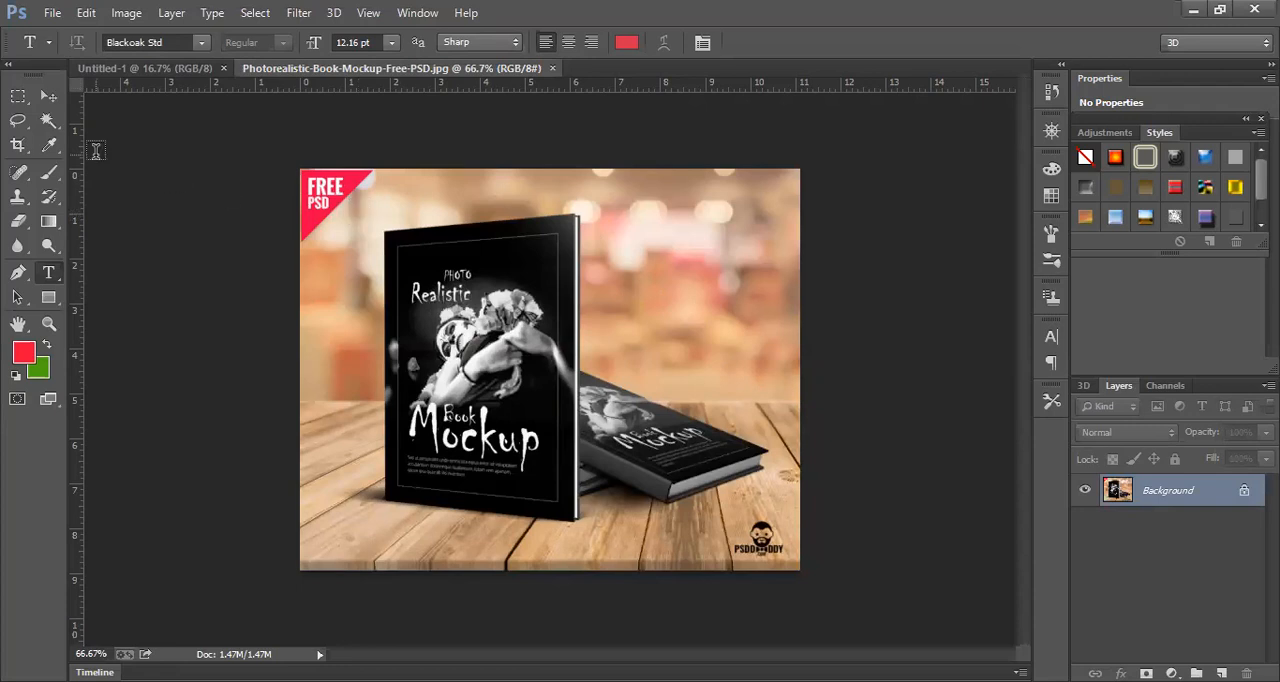
- Copy a rectangular selection around both books, excluding the corner badge and logo, into Untitled-1, and close the mockup image
left_click(22, 97)
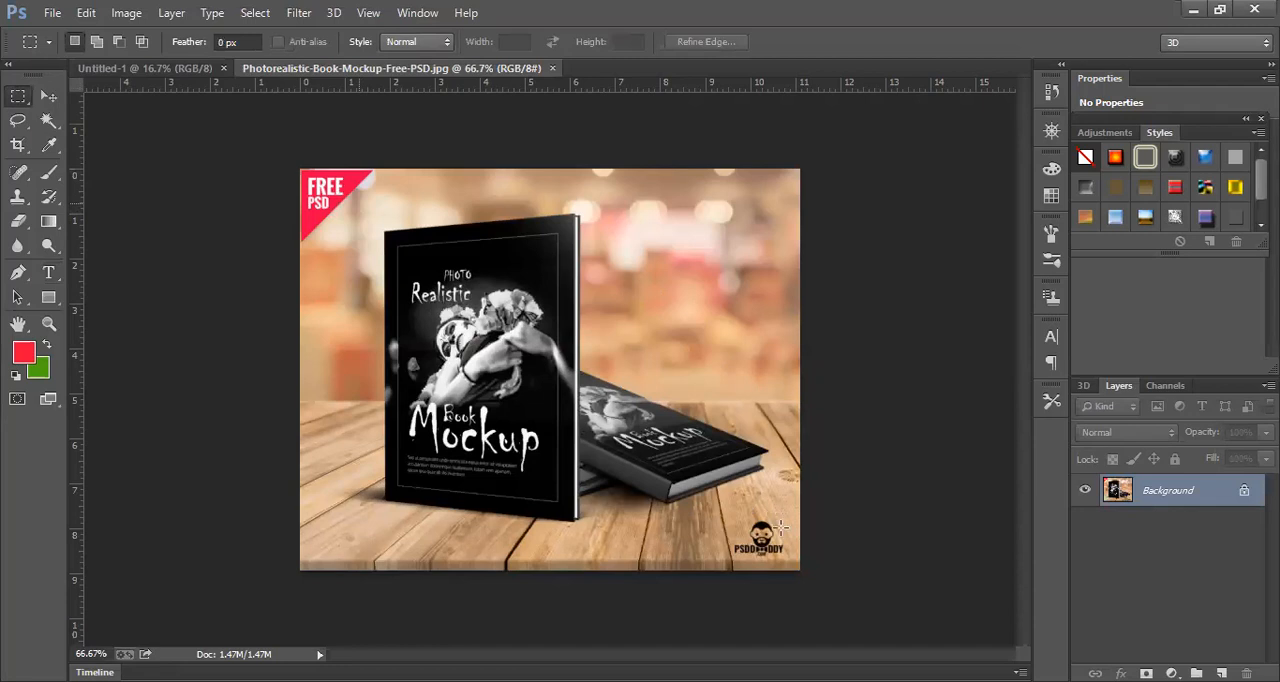
left_click_drag(780, 526, 779, 520)
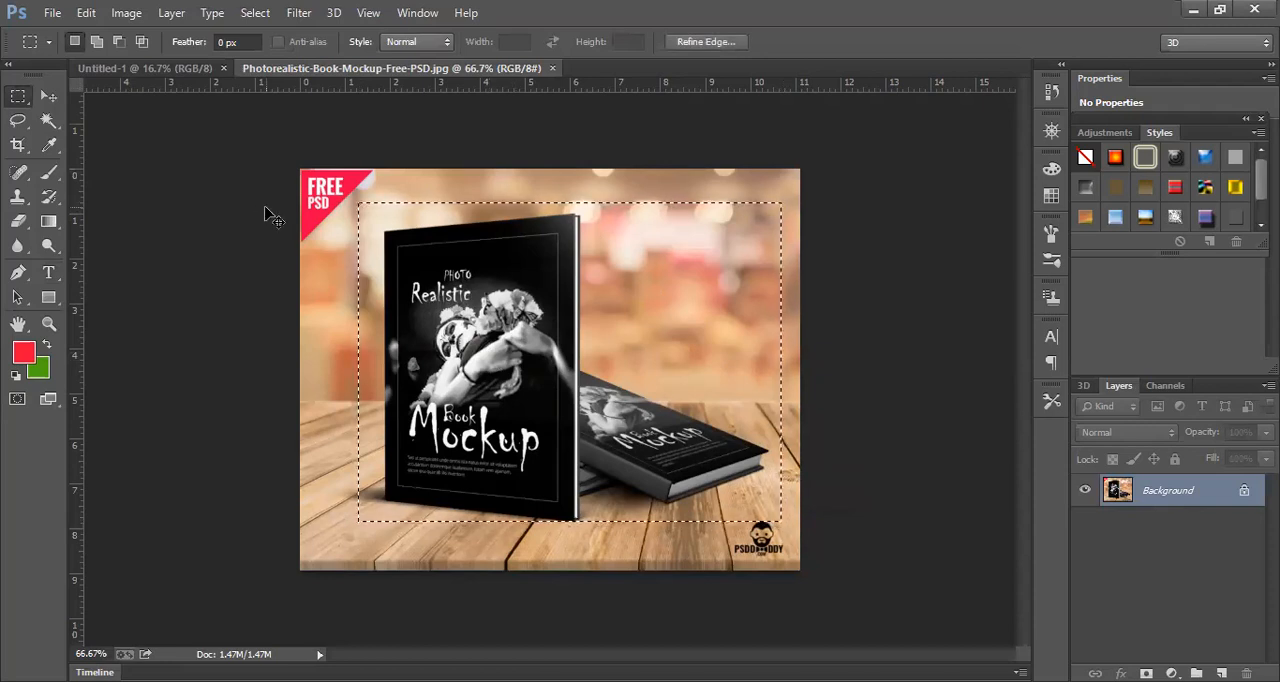
left_click(166, 70)
key("ctrl+v")
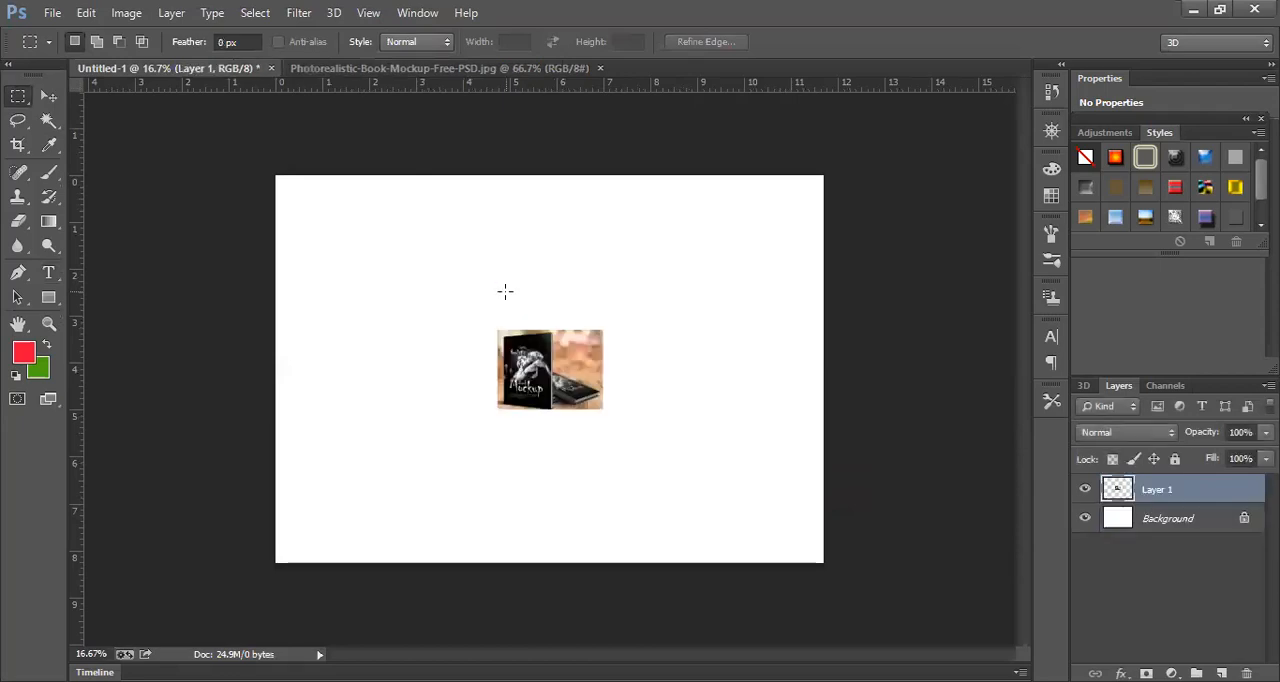
left_click(365, 70)
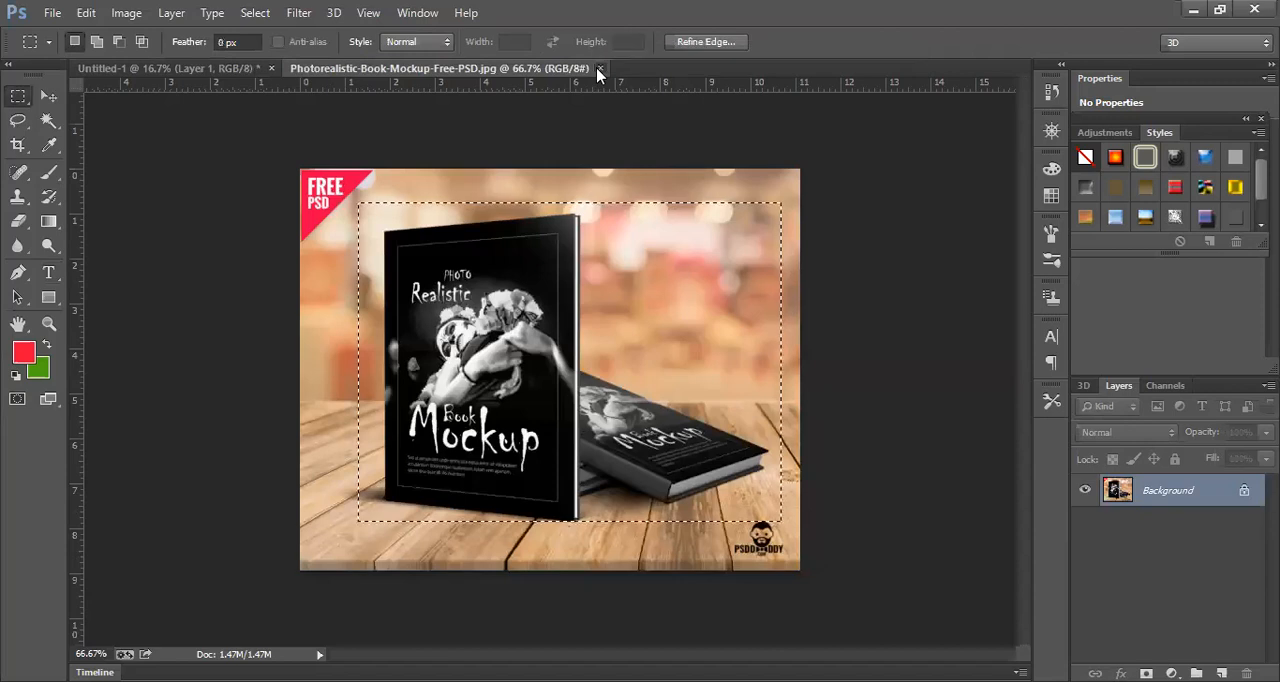
left_click(600, 69)
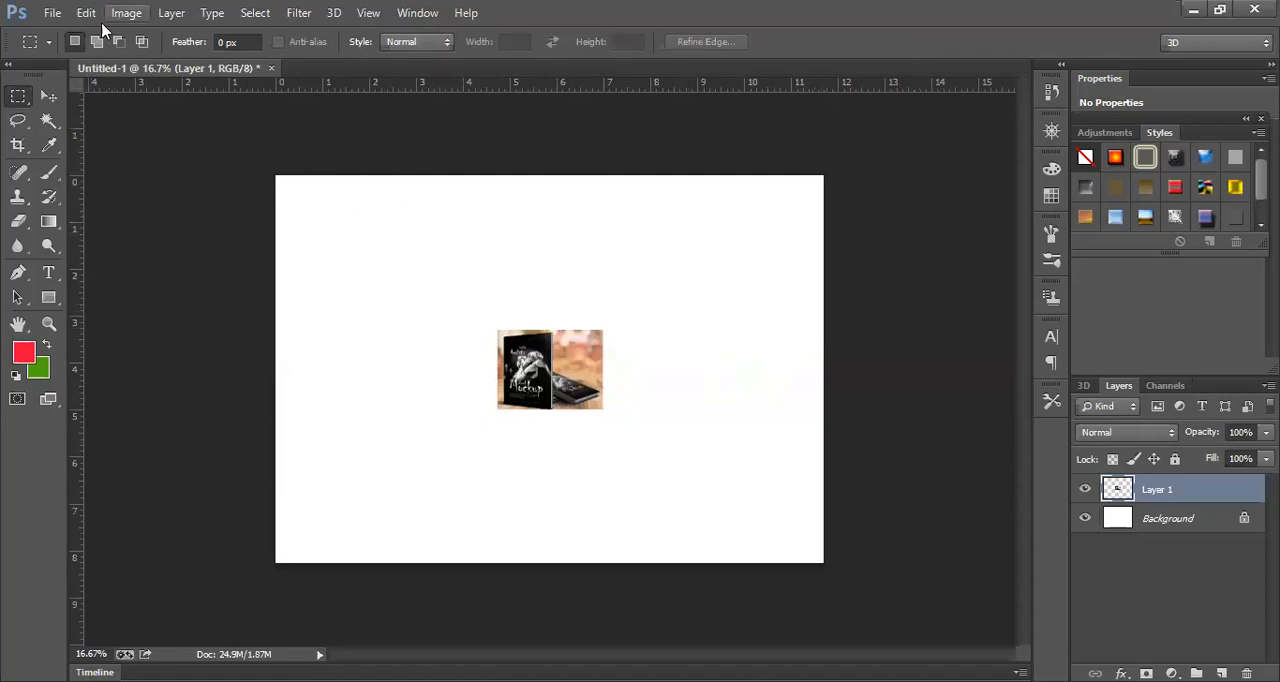
- Scale the pasted book mockup layer with Free Transform so it fills the whole canvas
left_click(47, 97)
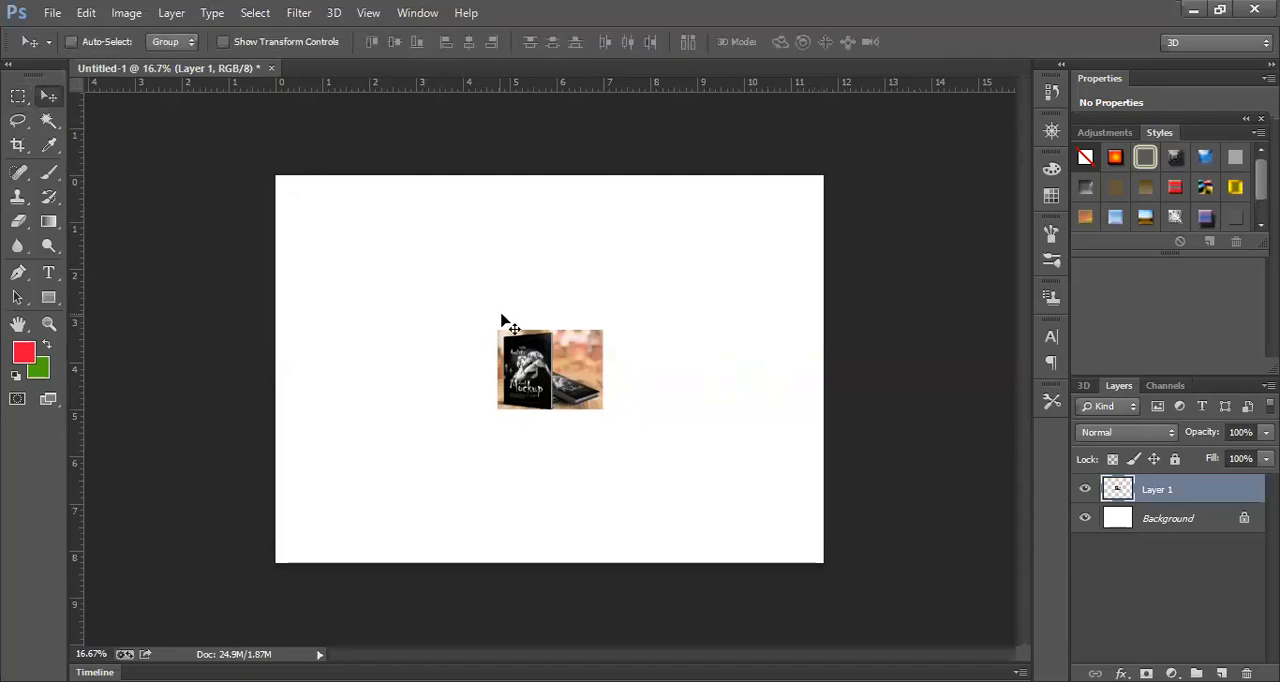
key("ctrl+t")
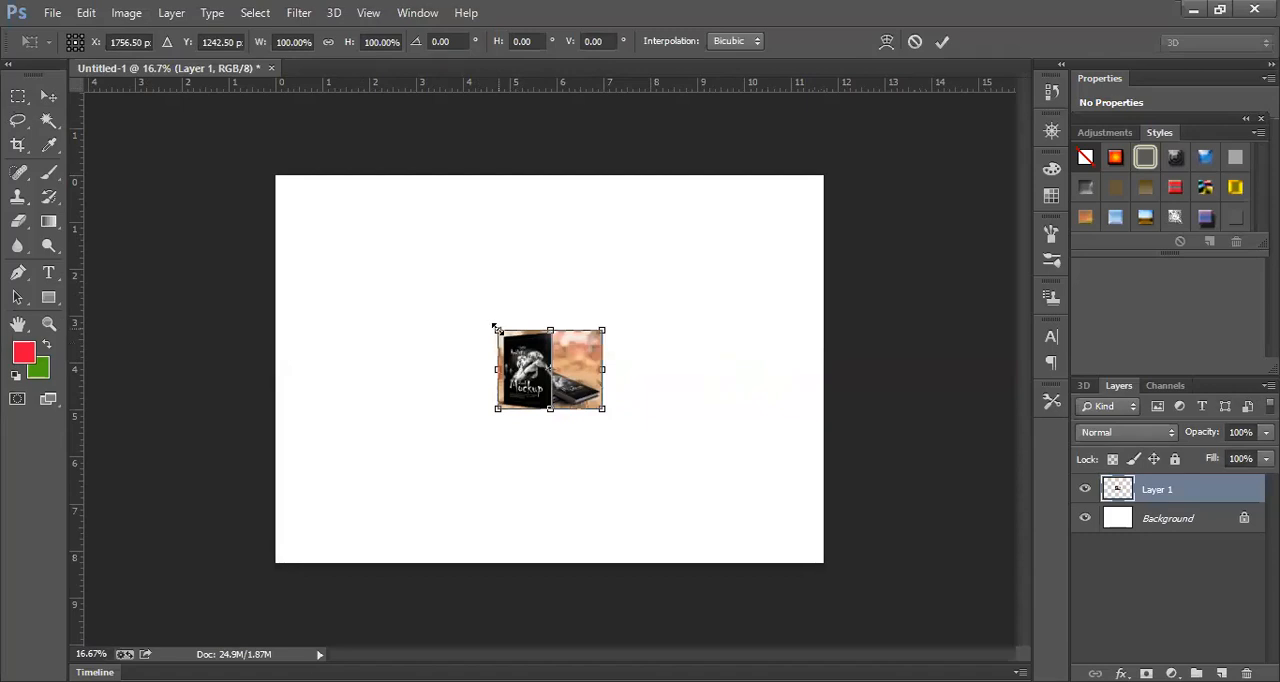
left_click_drag(497, 330, 277, 177)
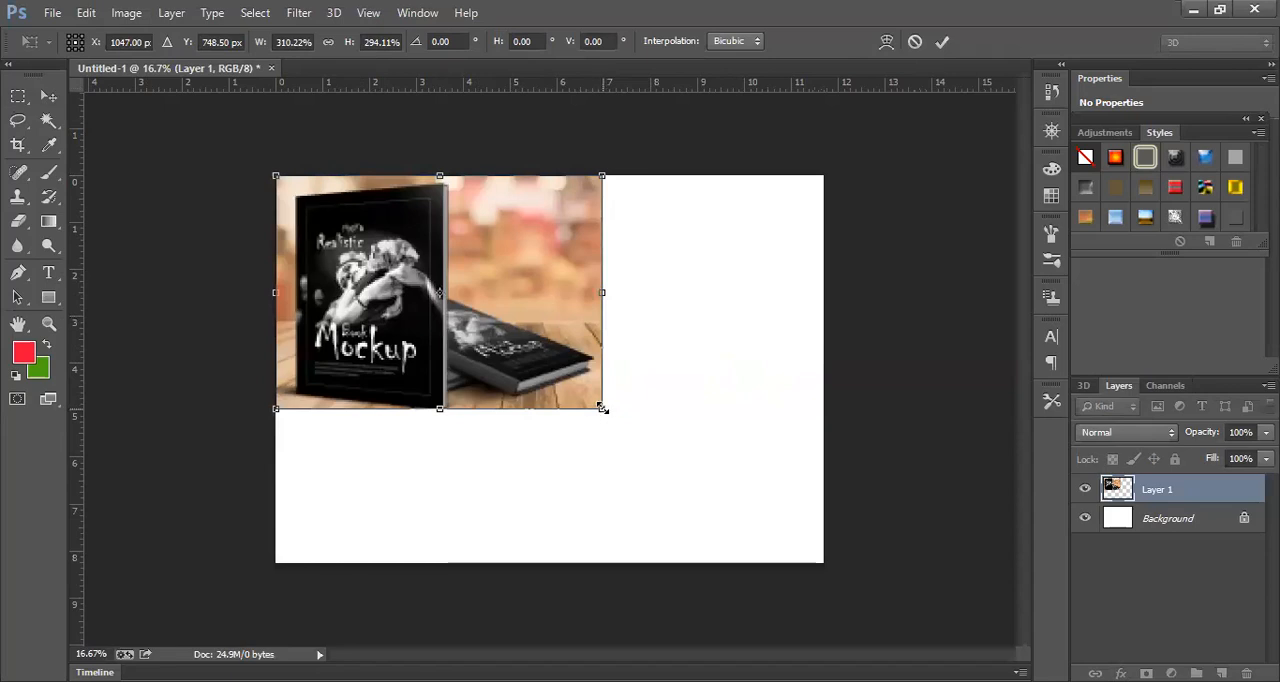
left_click_drag(846, 537, 827, 564)
key("Return")
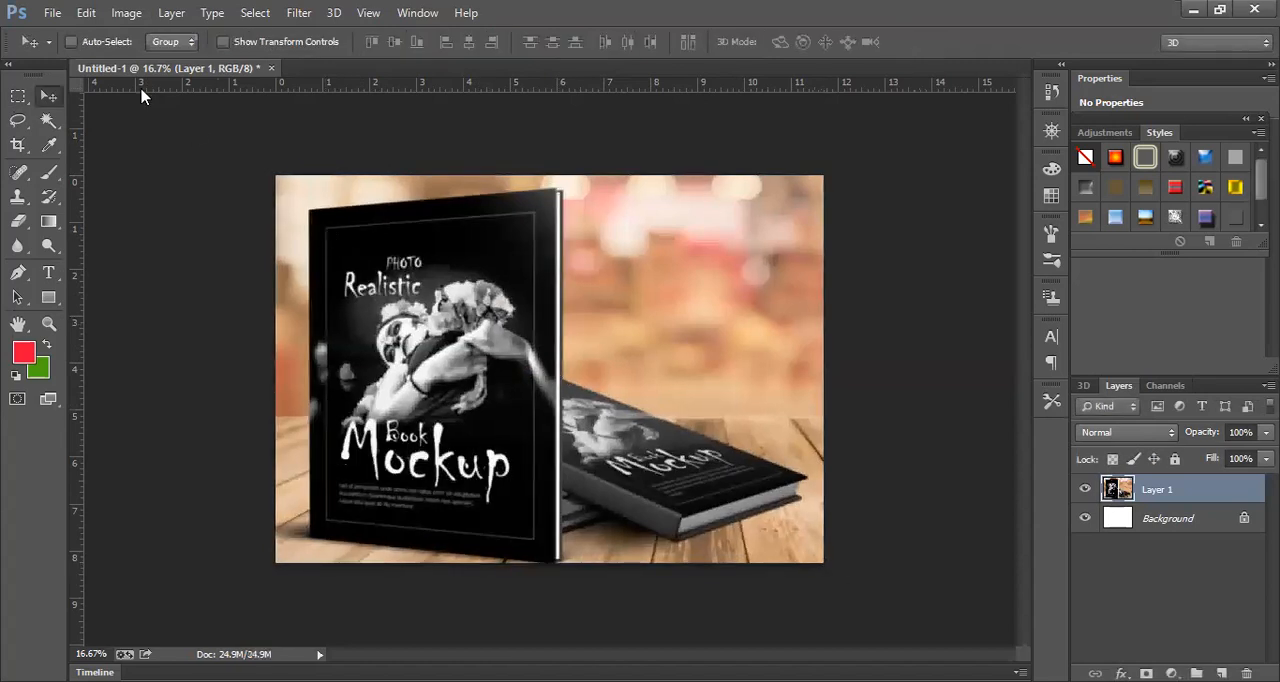
- Open the ICT AL Book 2 front image from the Desktop folder
left_click(53, 15)
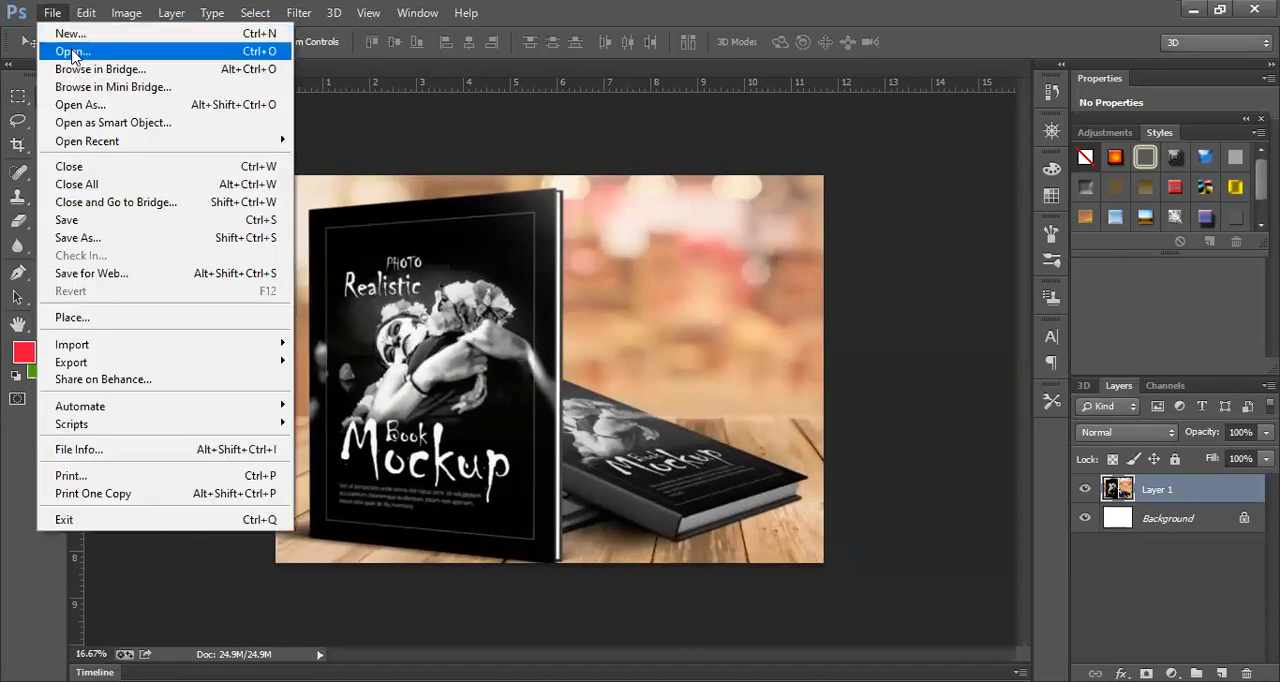
left_click(72, 52)
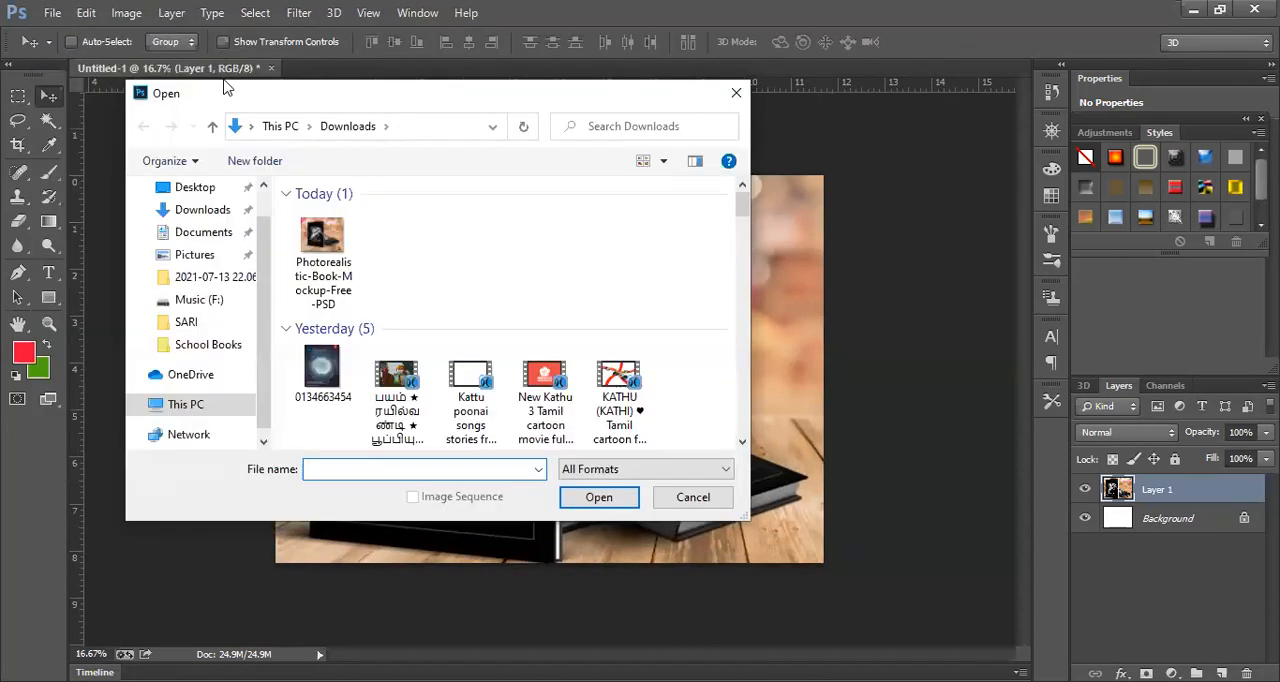
left_click(213, 190)
left_click_drag(744, 228, 744, 306)
left_click(672, 355)
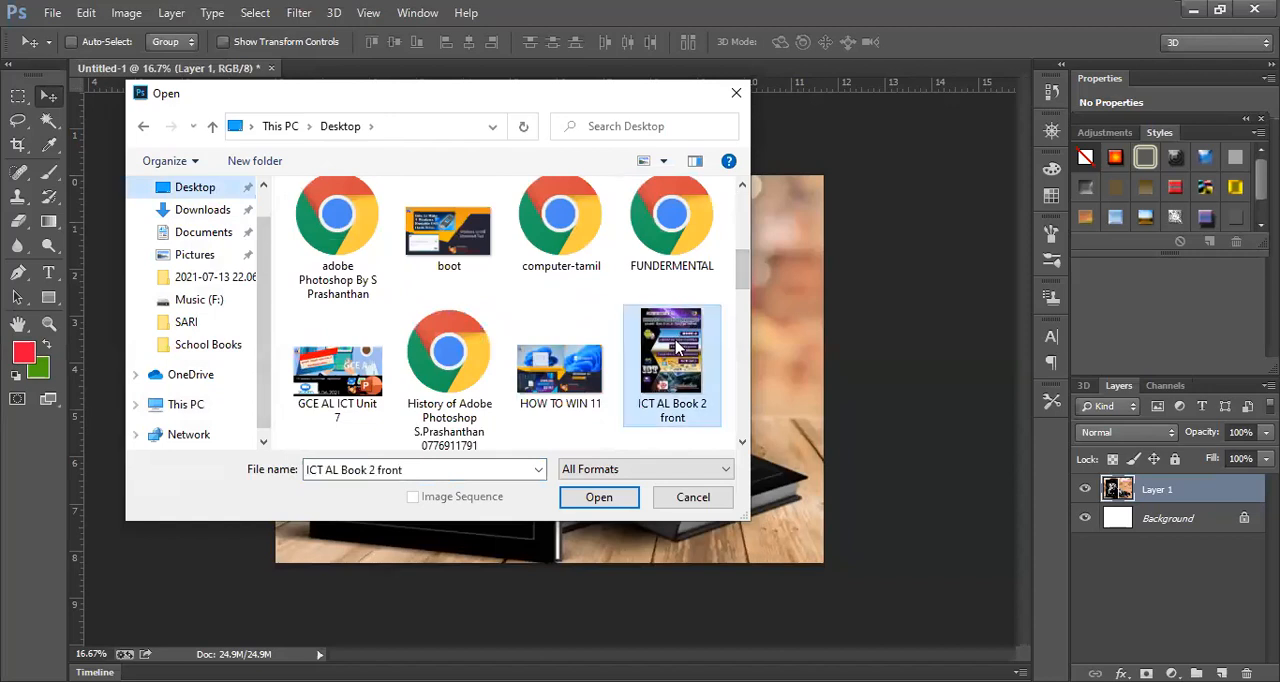
left_click(600, 505)
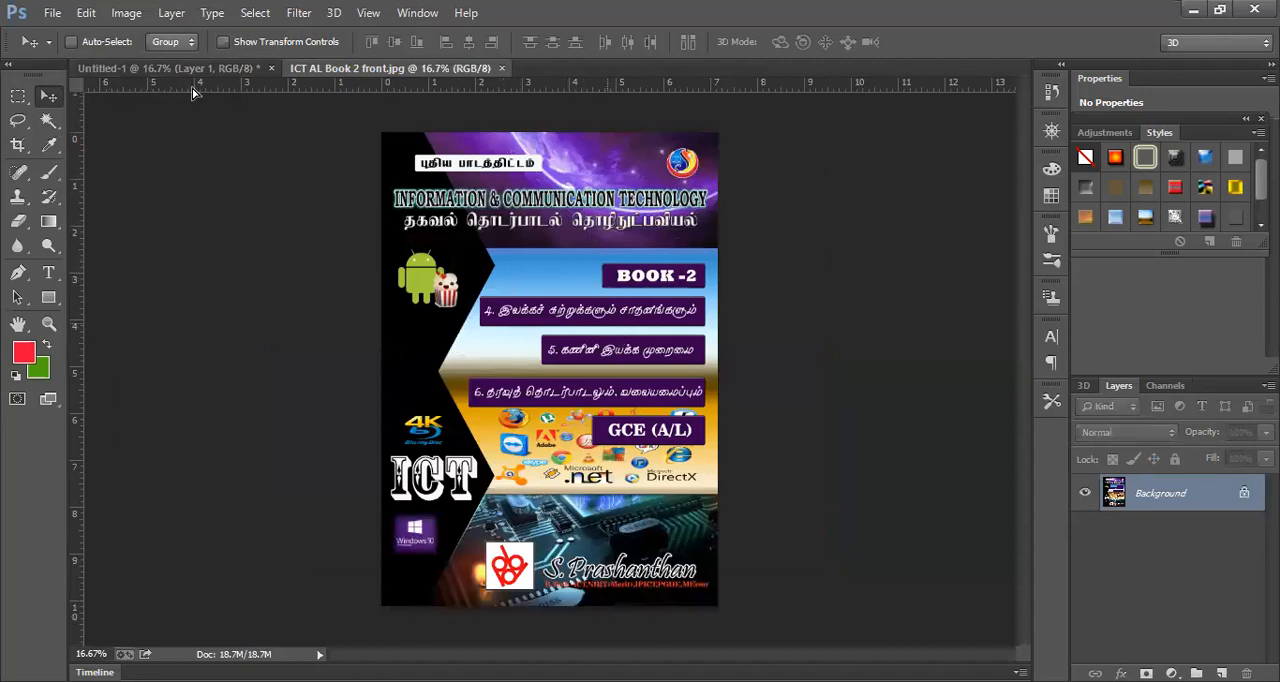
- Bring the ICT AL Book 2 front cover into Untitled-1 as a new layer and position it over the mockup books
left_click(165, 68)
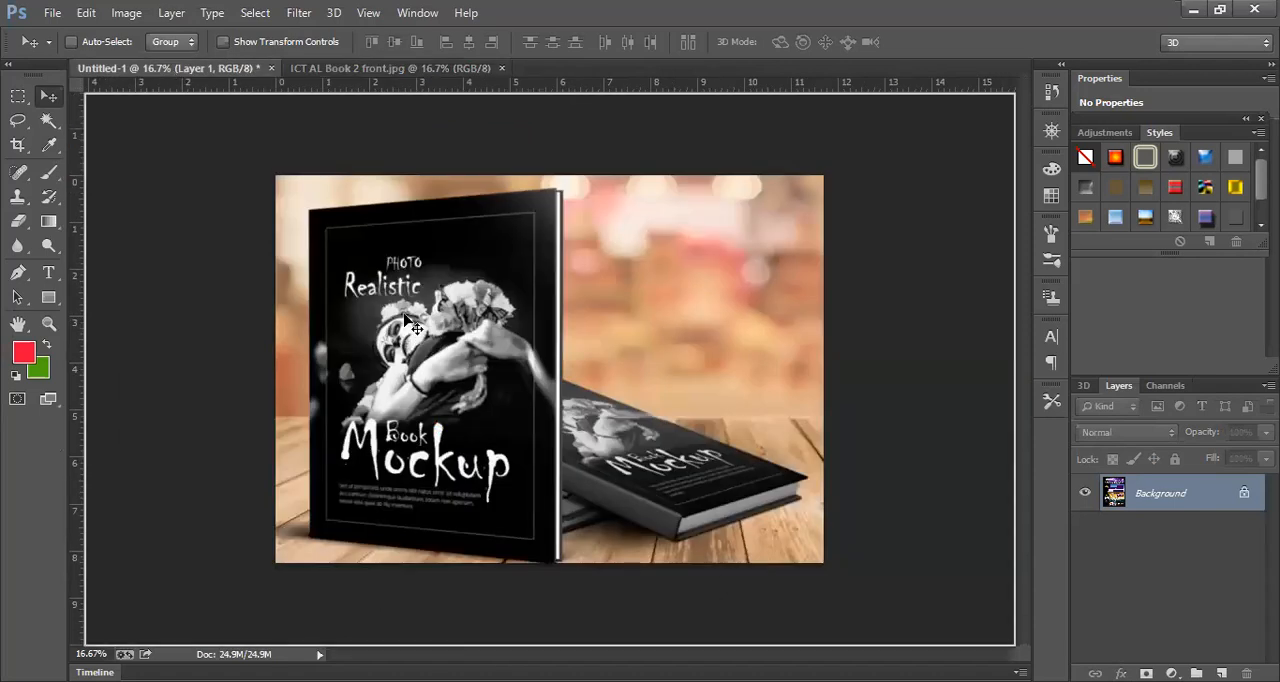
key("ctrl+v")
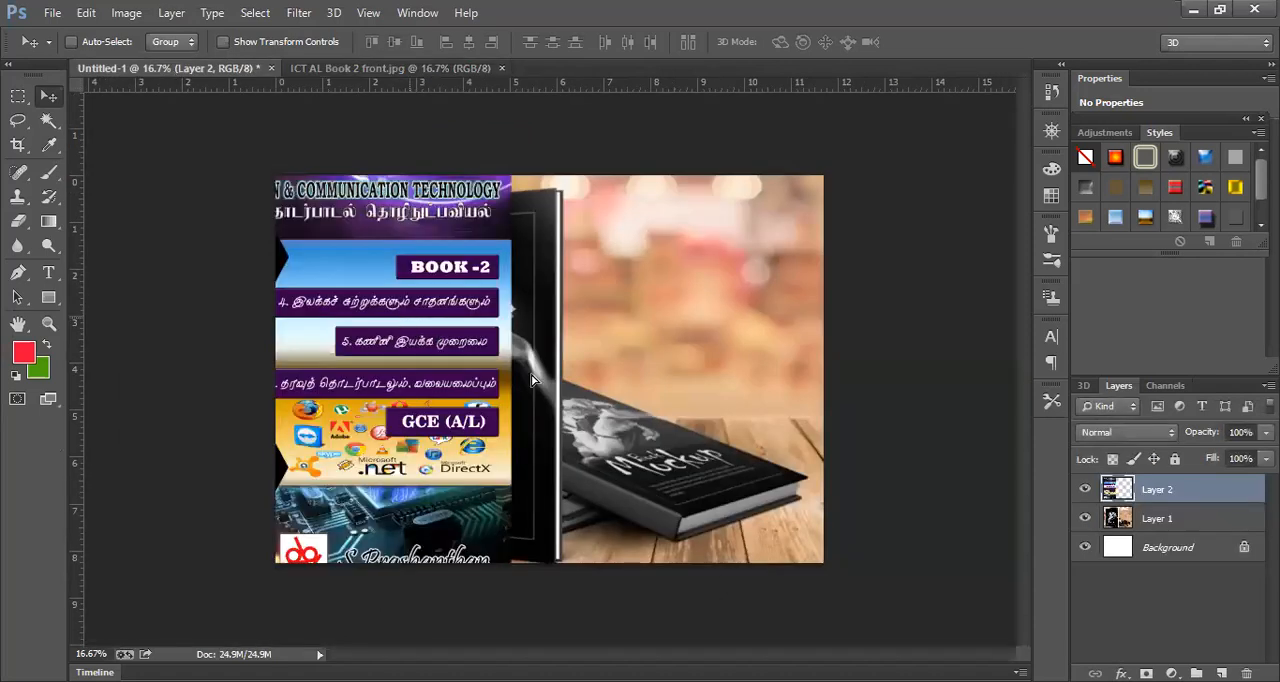
left_click_drag(404, 314, 582, 395)
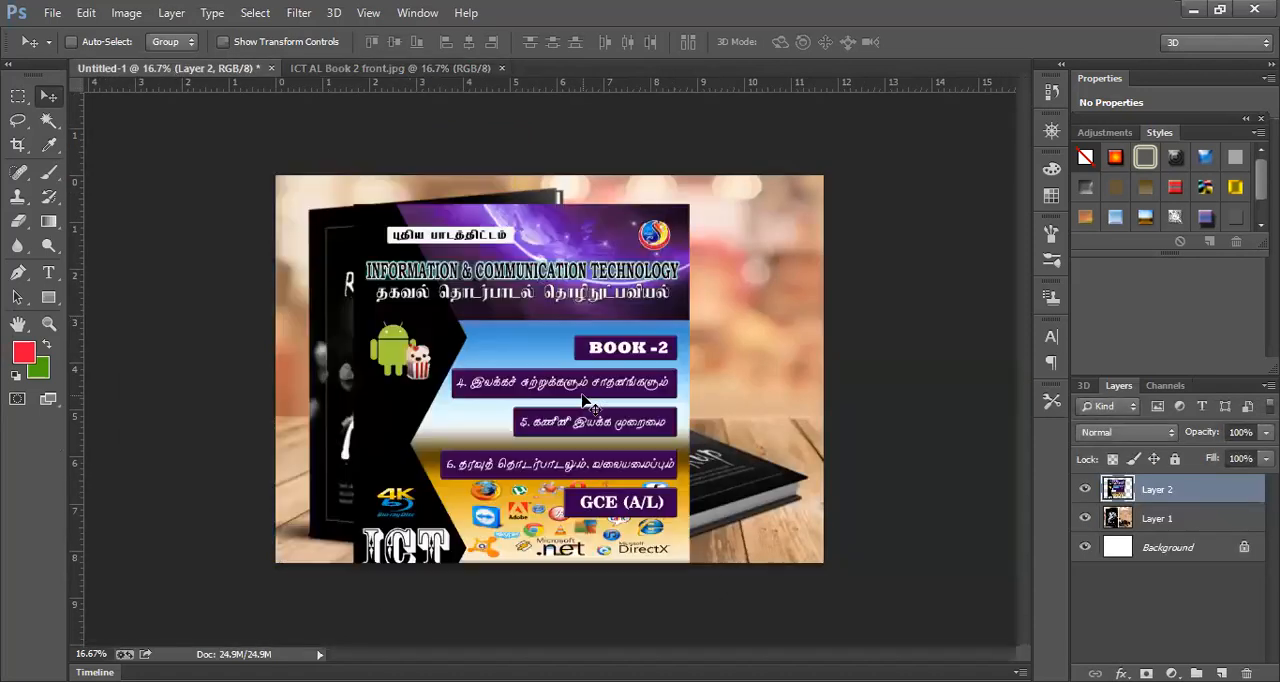
- Scale the cover layer with Free Transform to about 73% width and 69% height, fitting it to the standing book's width and left edge
key("ctrl+t")
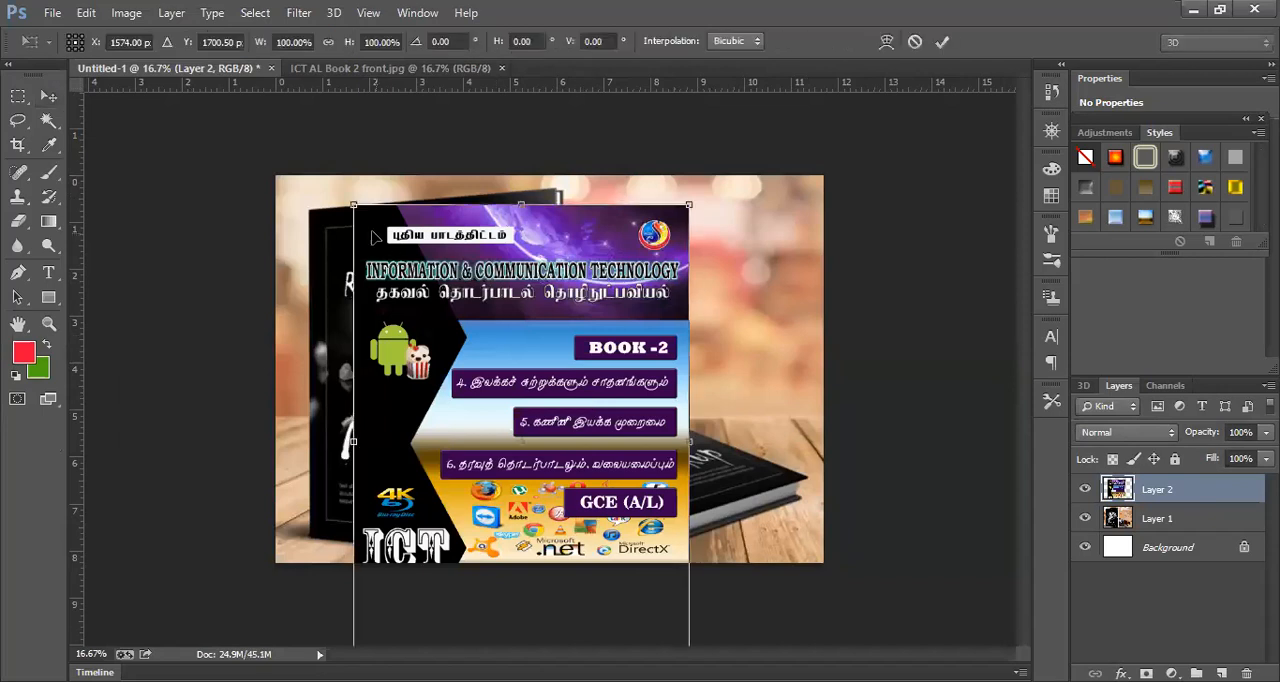
left_click_drag(352, 204, 464, 342)
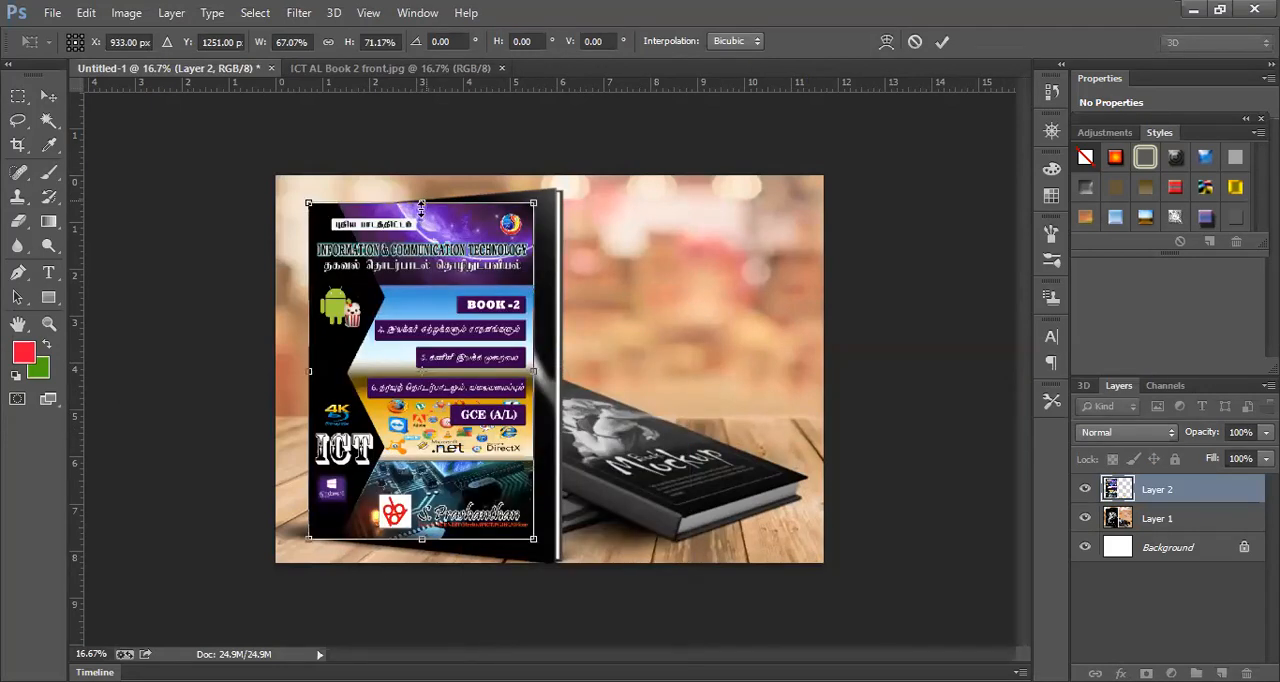
left_click_drag(421, 210, 421, 219)
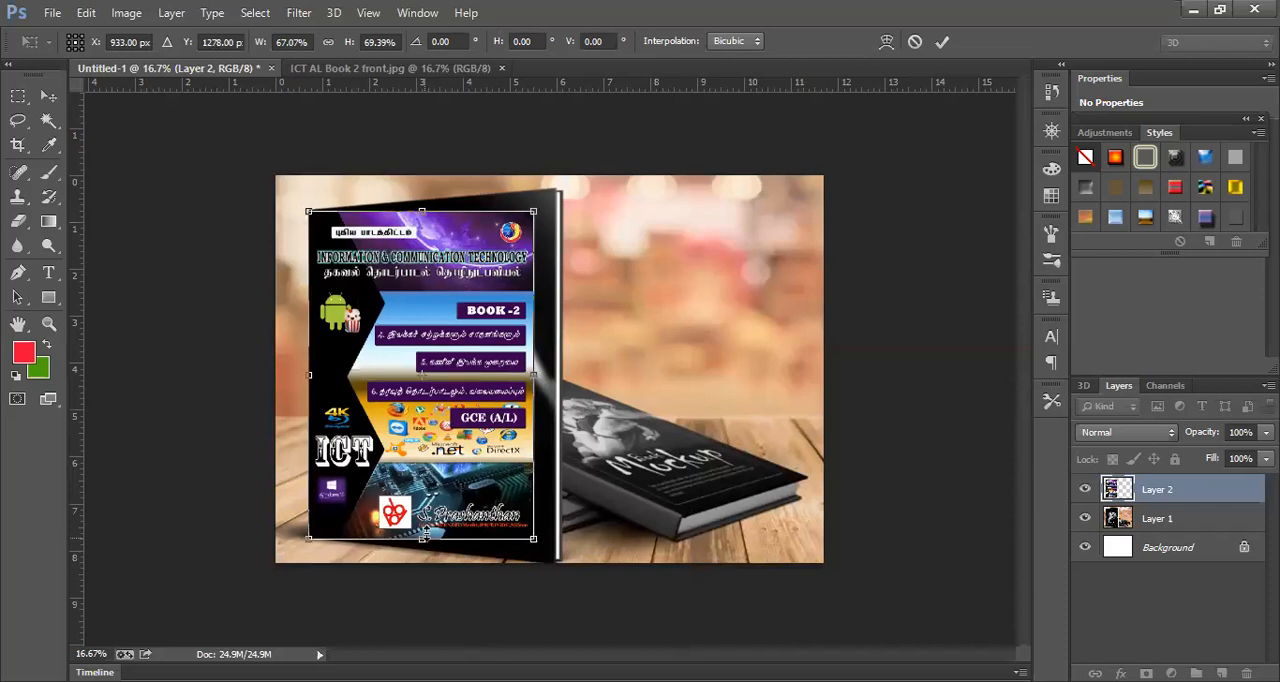
left_click_drag(424, 537, 425, 534)
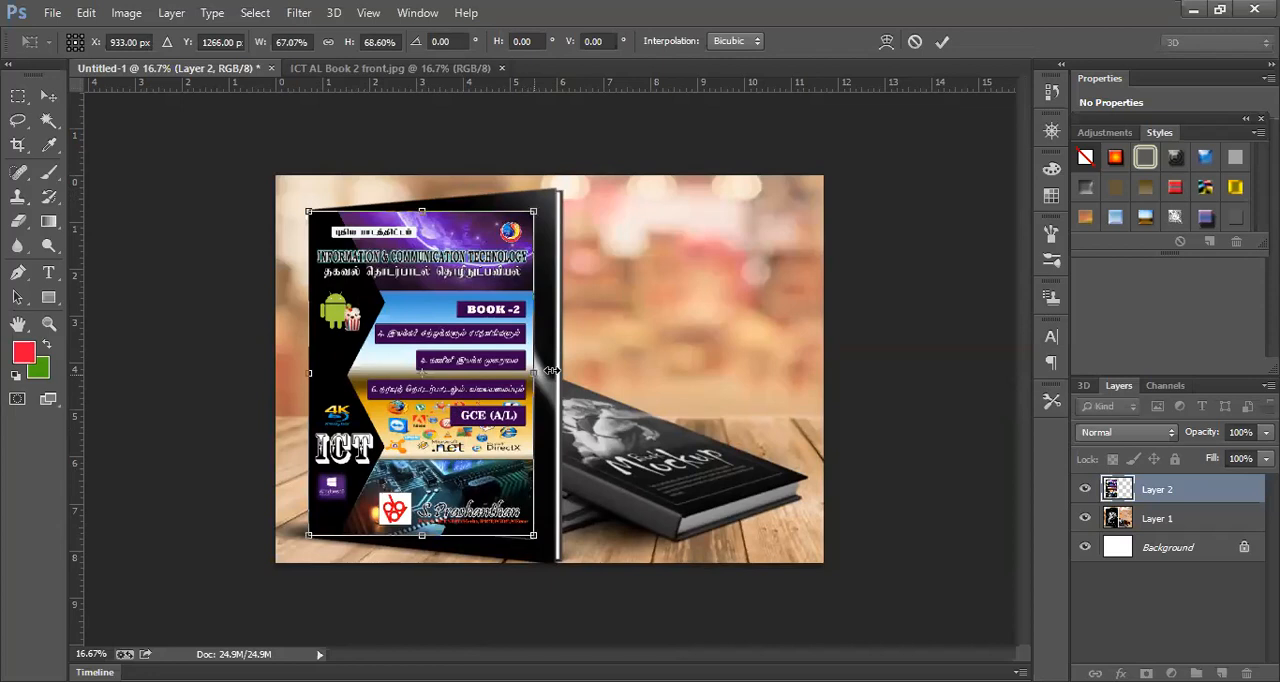
left_click_drag(553, 371, 558, 371)
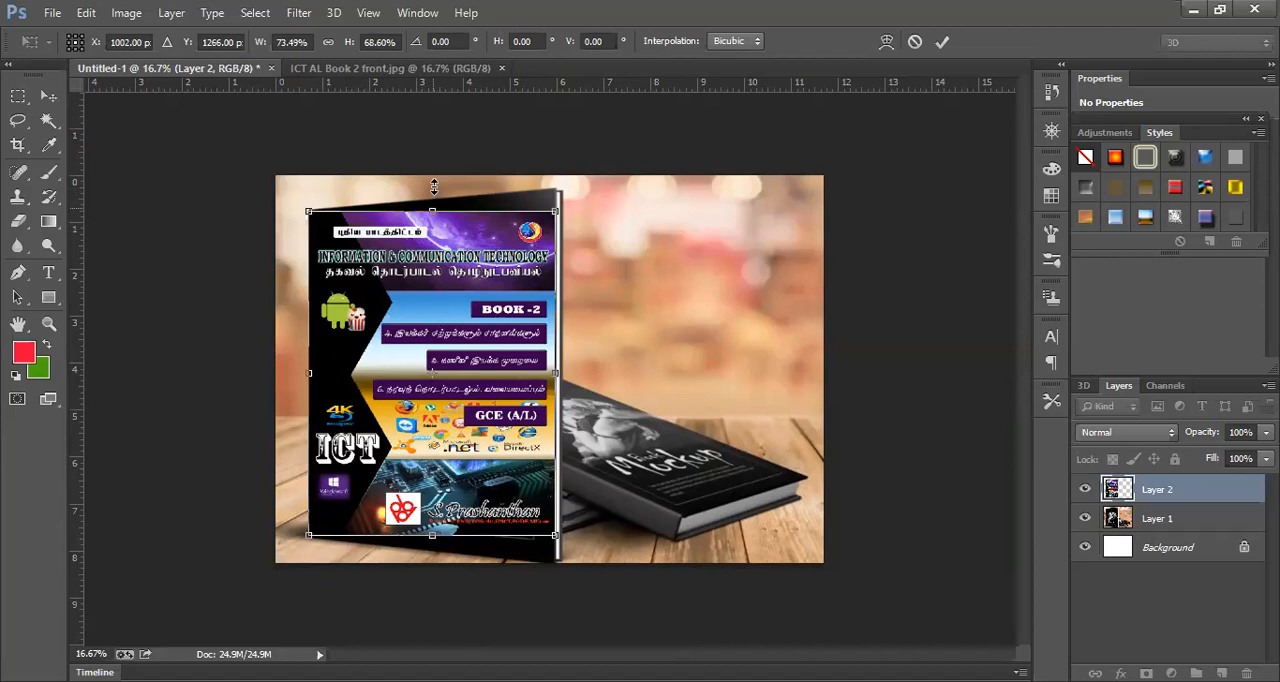
left_click_drag(433, 210, 434, 188)
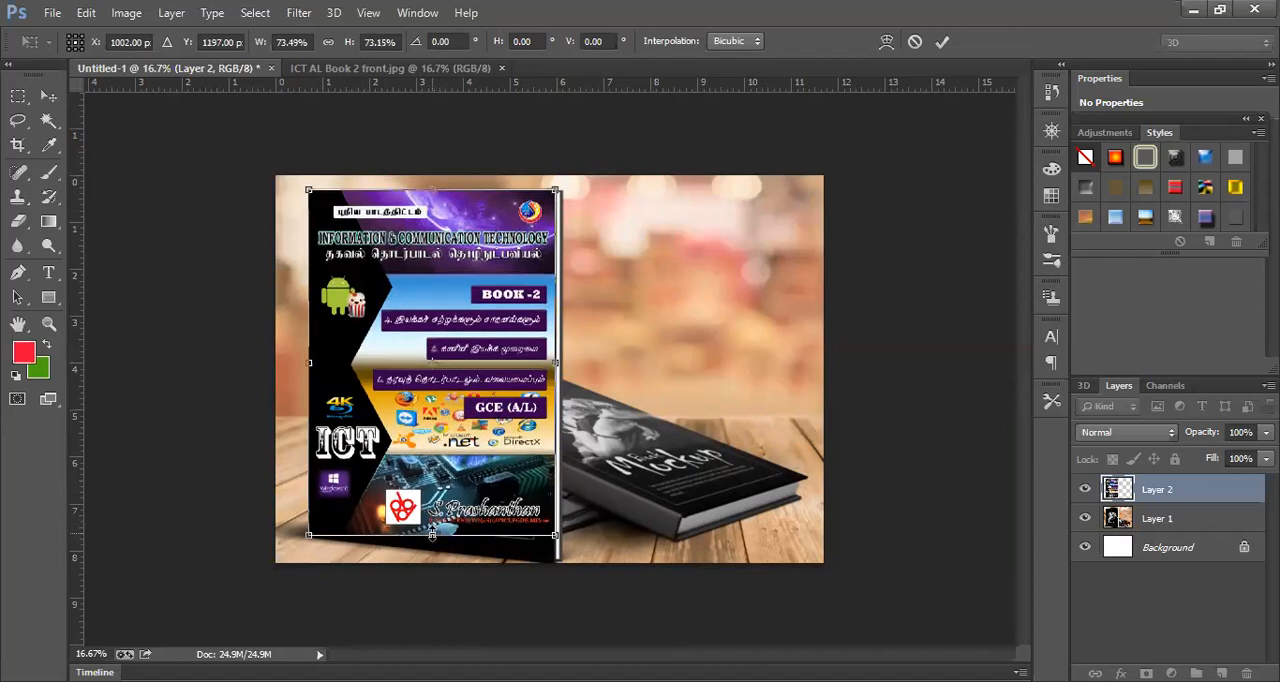
left_click_drag(432, 536, 432, 562)
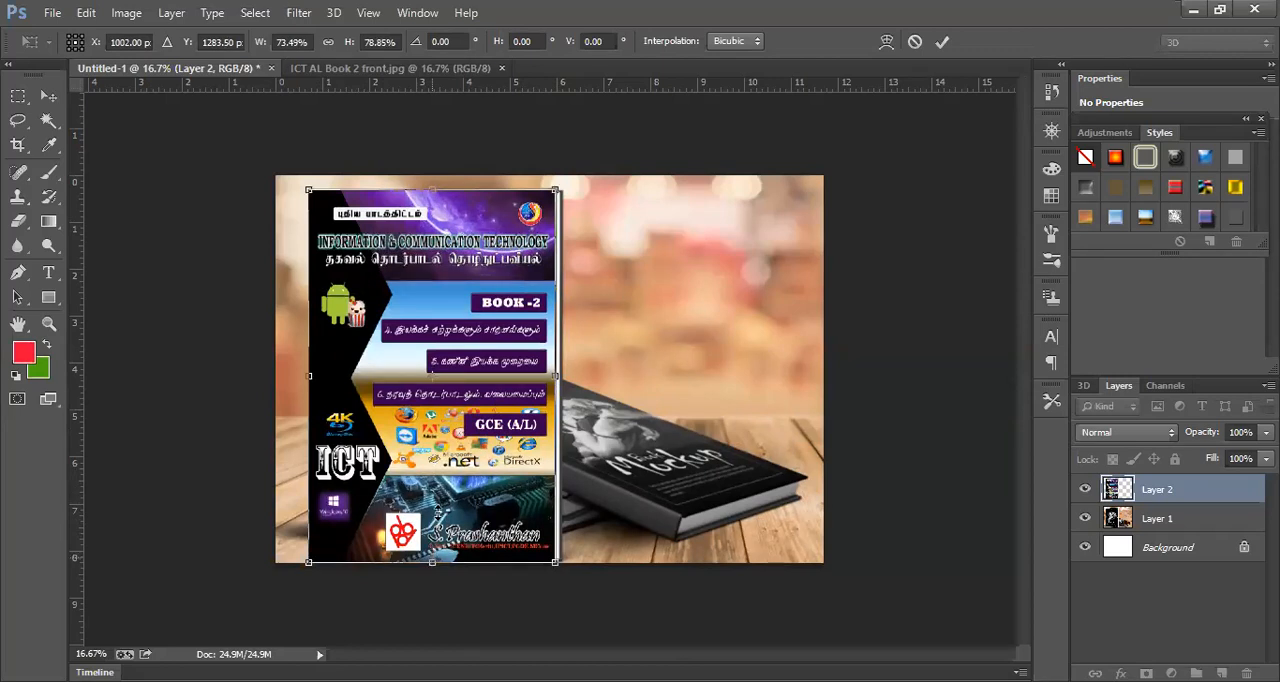
key("ctrl+z")
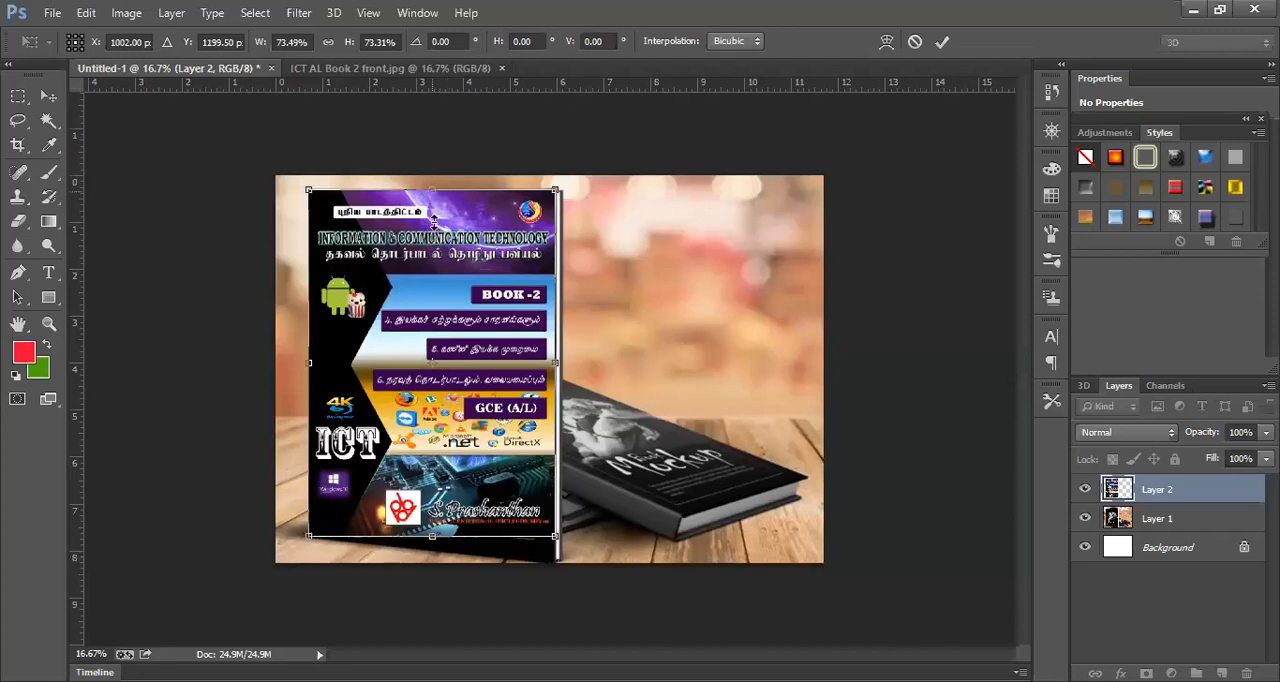
left_click_drag(433, 191, 434, 213)
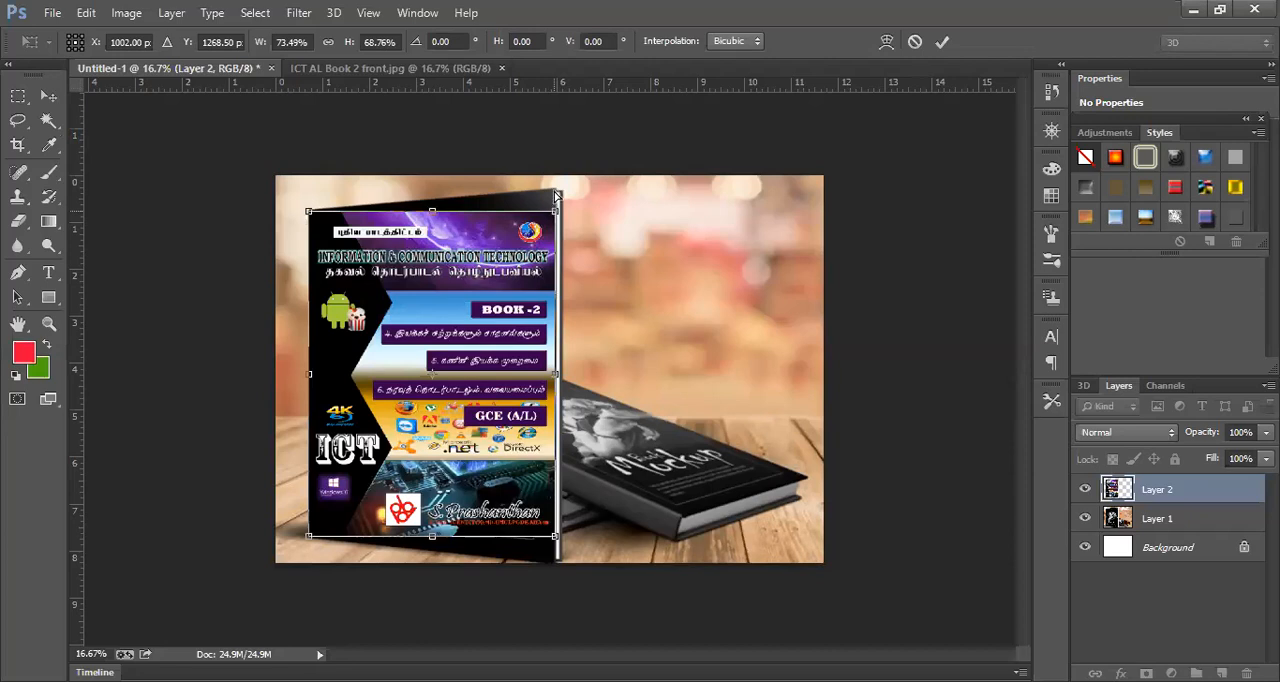
- Distort the cover's two right corners onto the standing book's right corners and apply the transform
left_click_drag(556, 190, 555, 186)
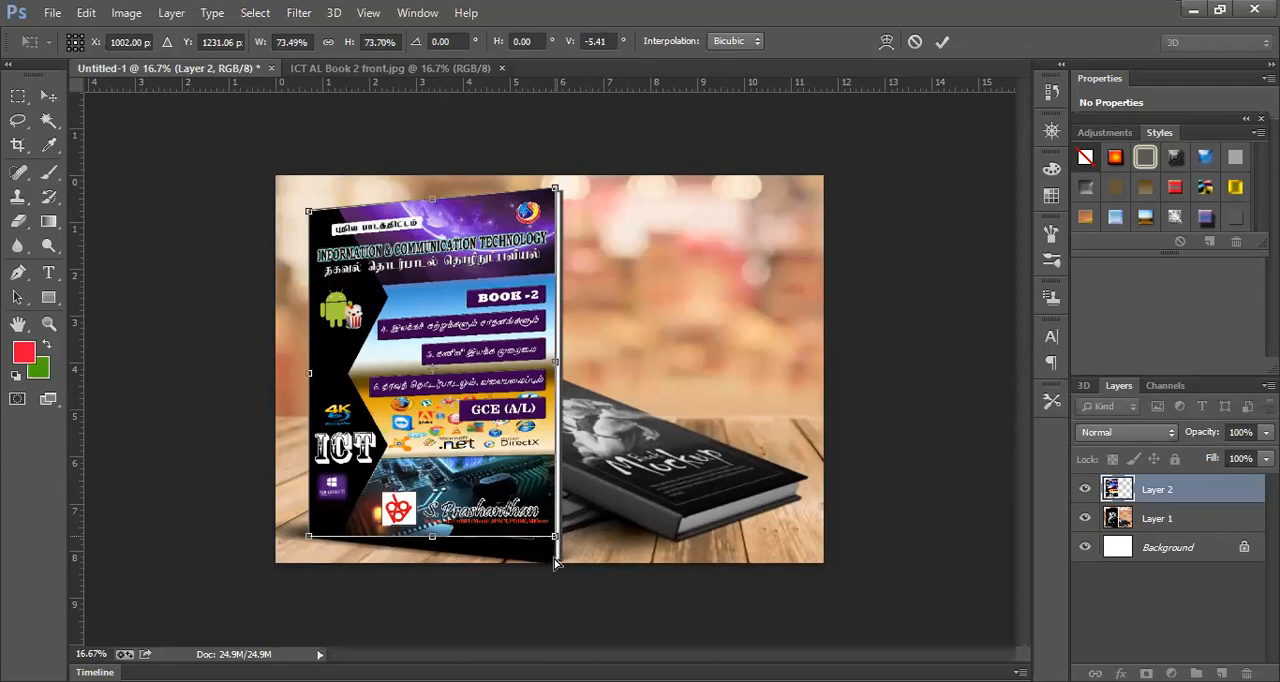
left_click_drag(557, 560, 556, 561)
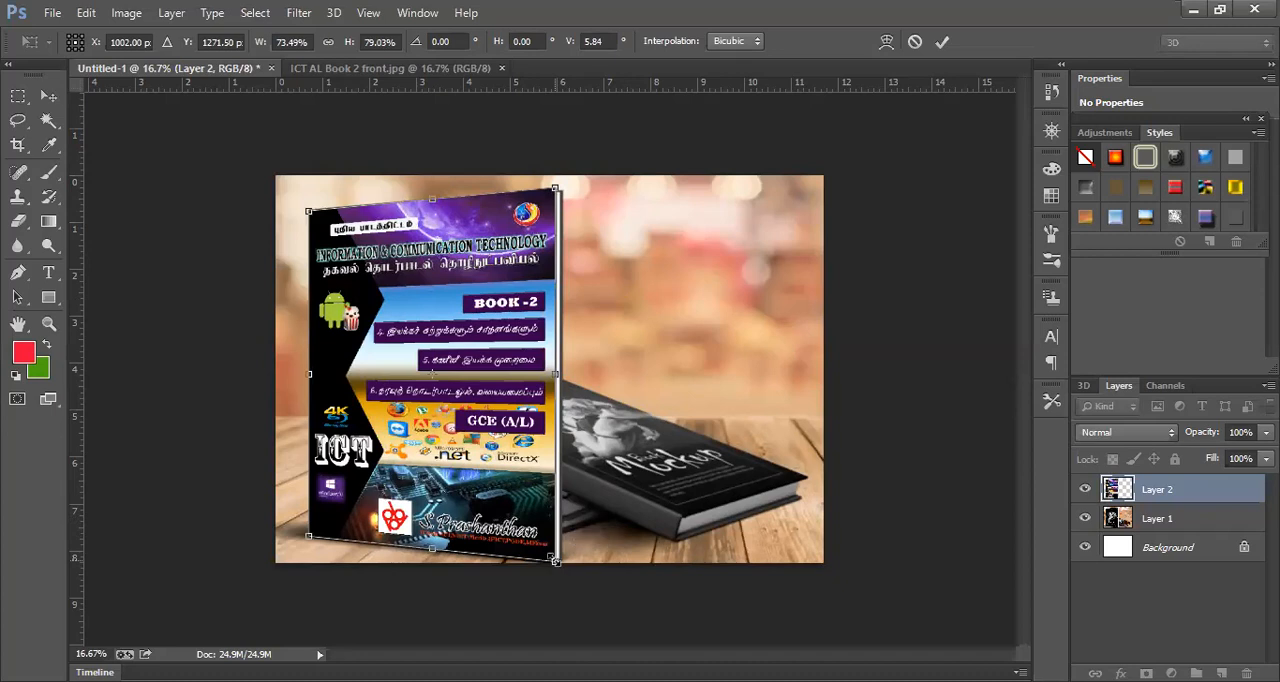
key("Return")
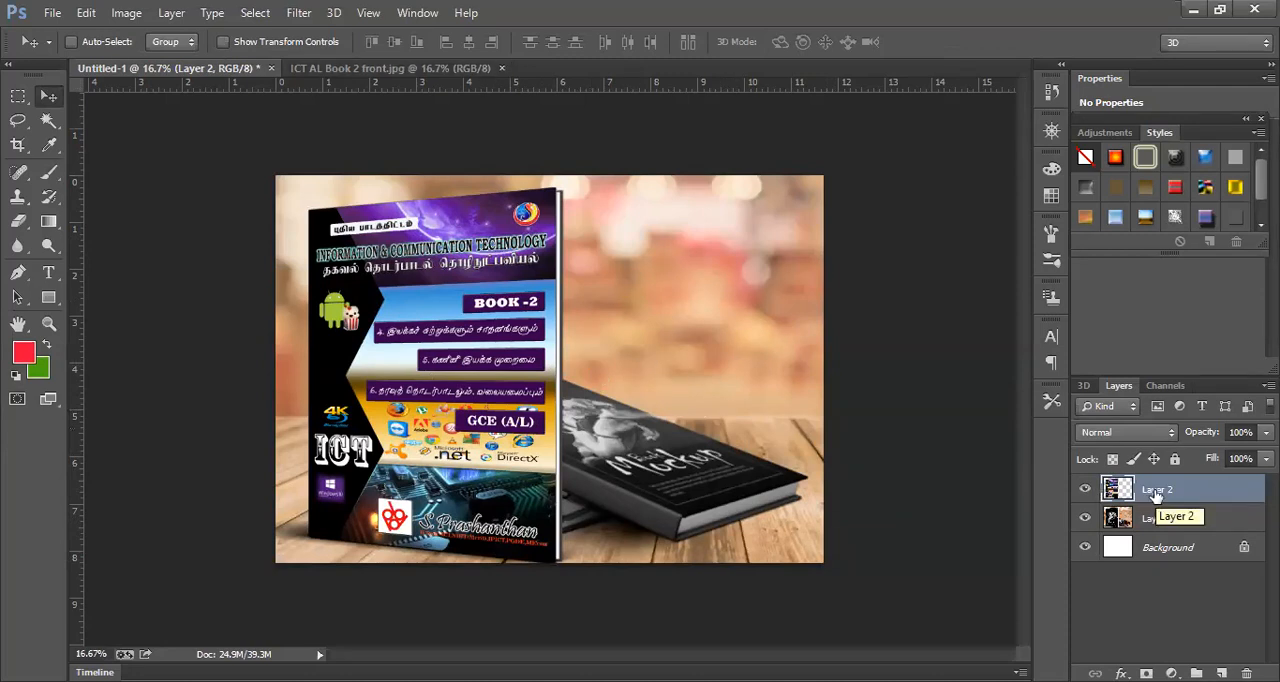
- Bring a second copy of the ICT AL Book 2 front cover into Untitled-1 as a new layer over the books
left_click(447, 68)
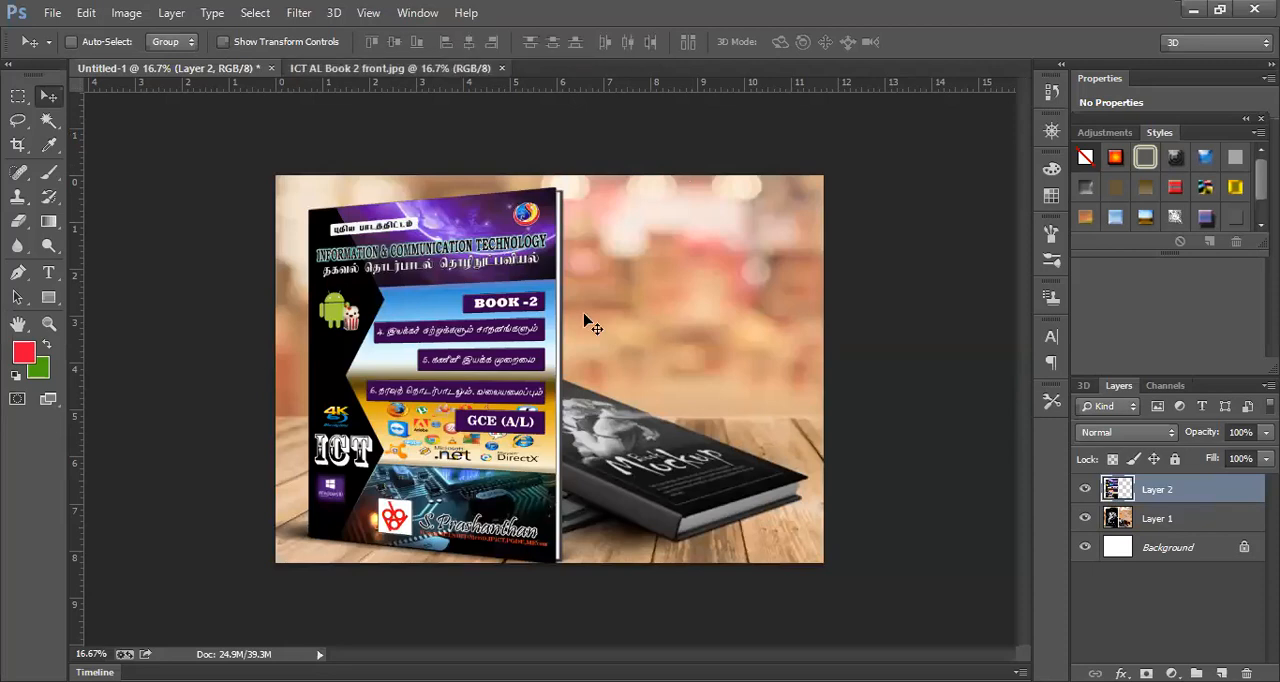
left_click_drag(197, 100, 580, 357)
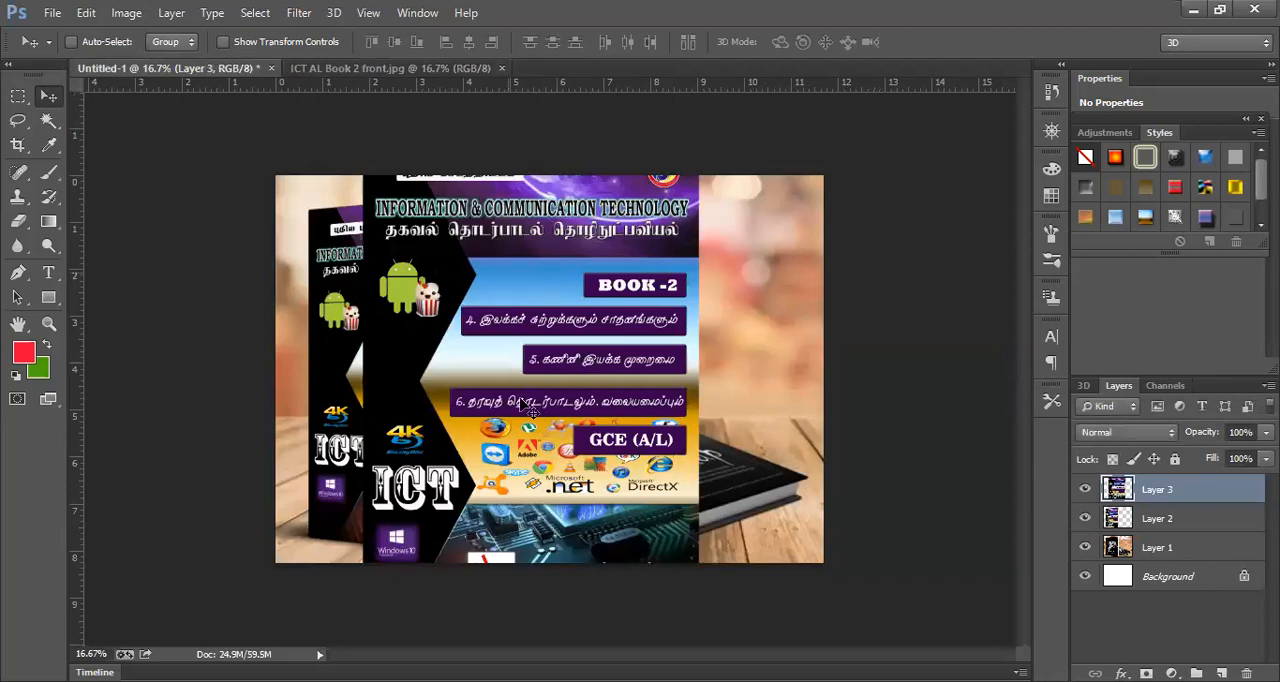
left_click_drag(508, 280, 520, 405)
- Scale the second cover with Free Transform to about 57% width and 65% height and place it over the lying book
key("ctrl+t")
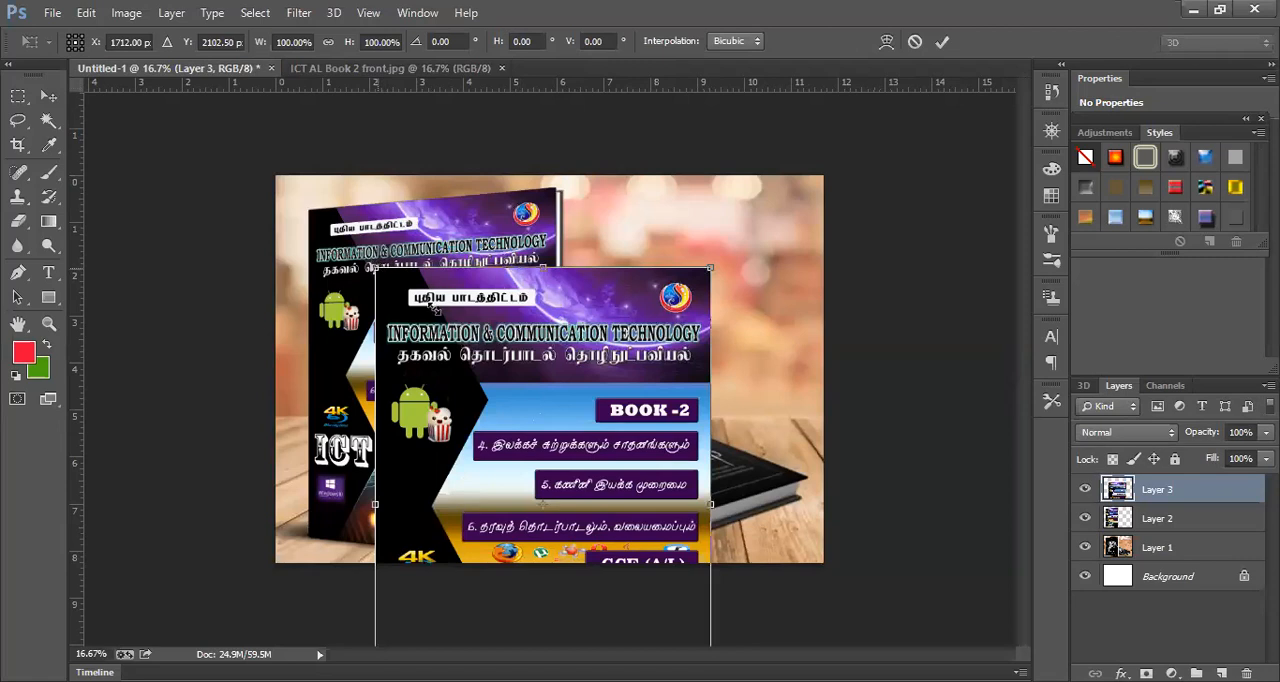
left_click_drag(609, 434, 621, 434)
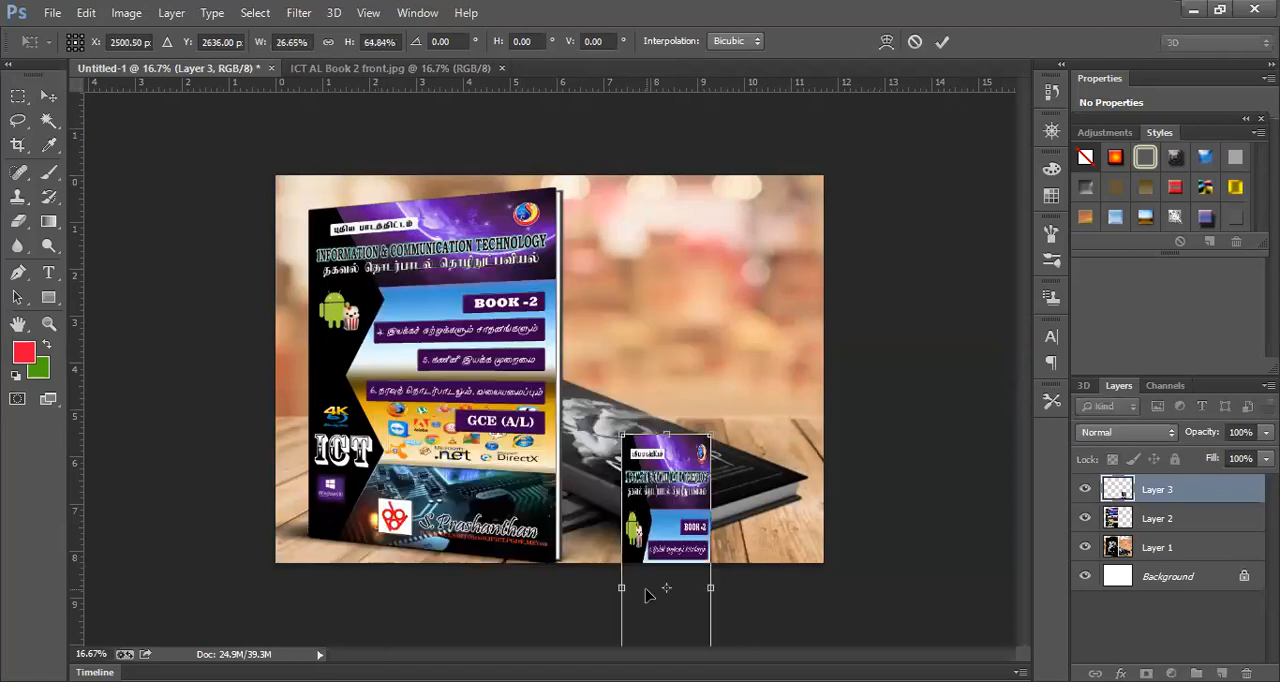
left_click_drag(670, 528, 692, 315)
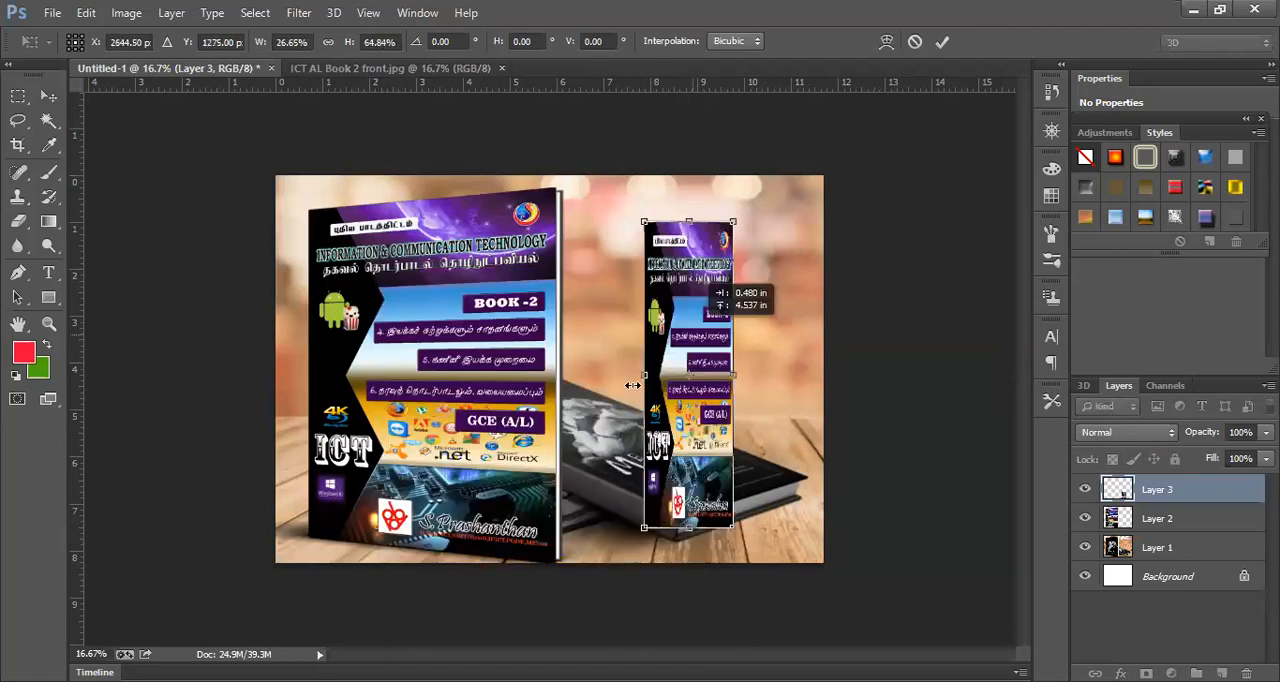
left_click_drag(640, 375, 541, 376)
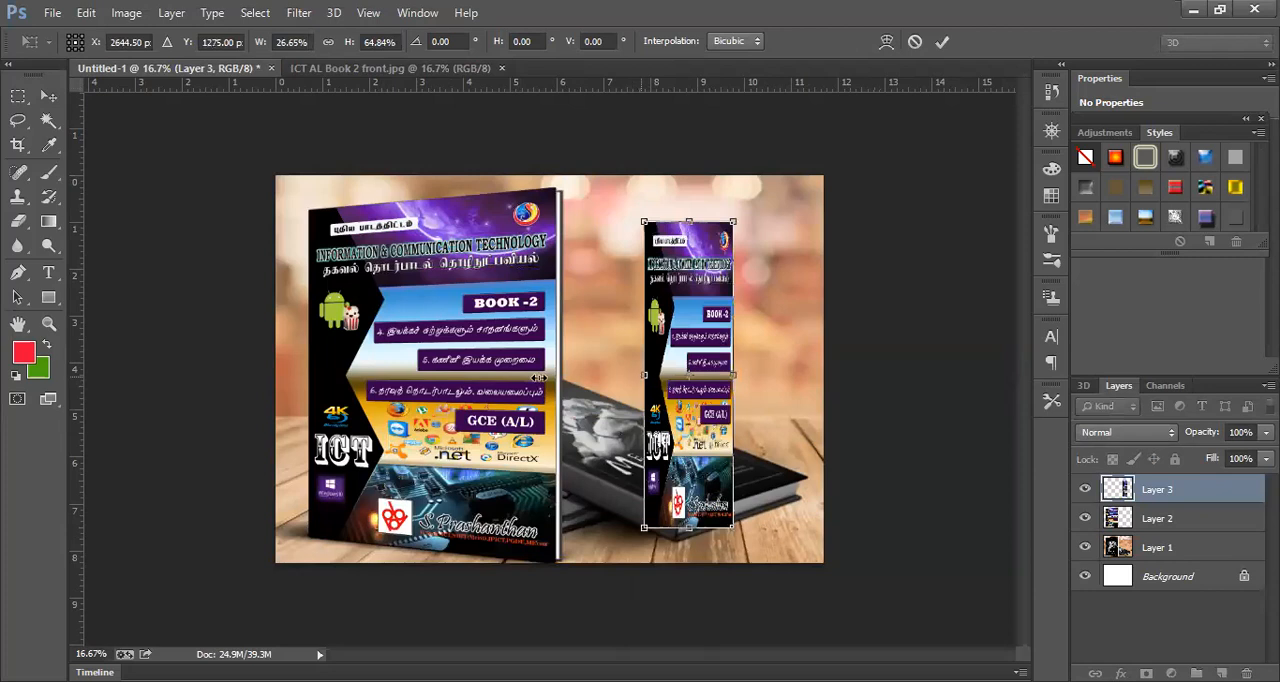
left_click_drag(648, 318, 698, 328)
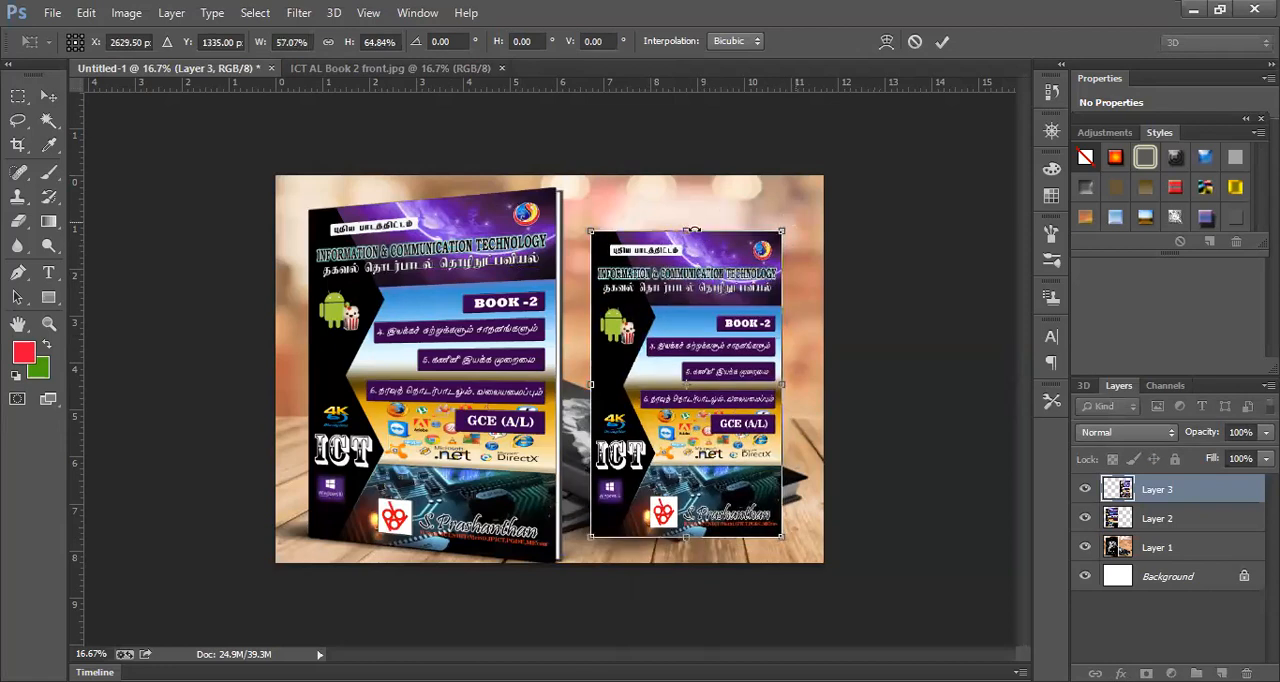
- Rotate the second cover to about -45.6° and nudge its lowest corner toward the lying book's front corner
left_click_drag(684, 230, 576, 277)
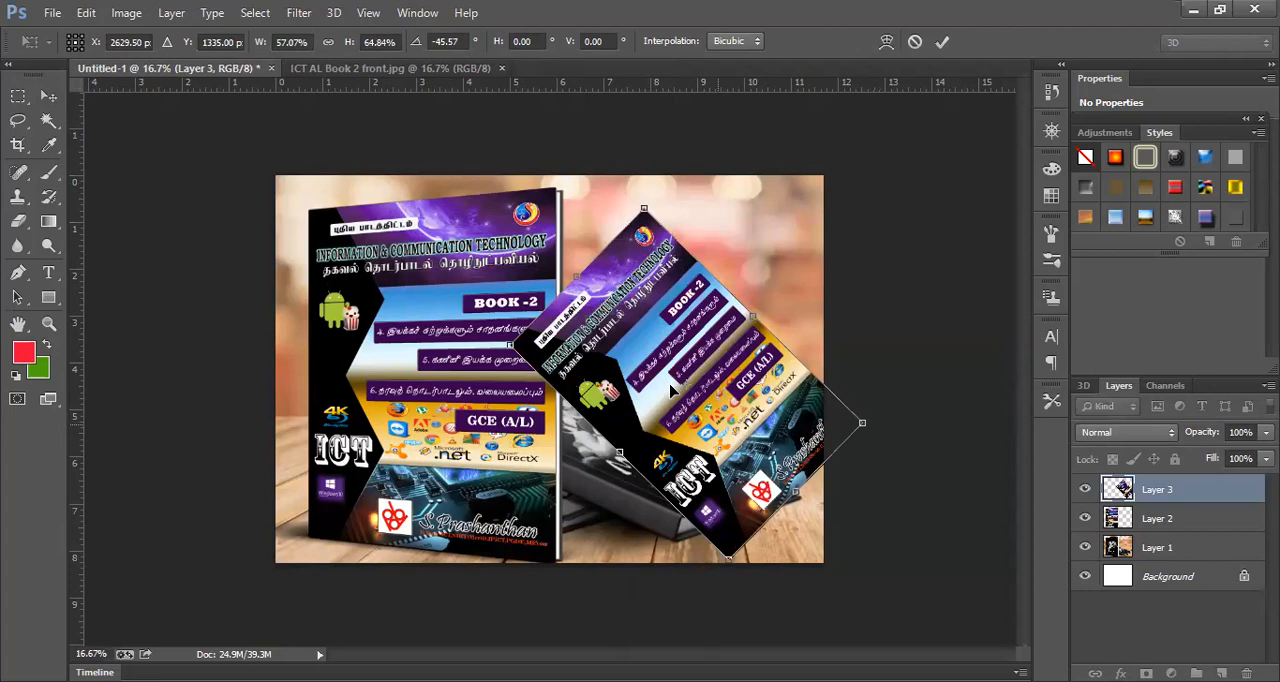
left_click_drag(718, 430, 670, 381)
key("Down")
key("Down")
key("Down")
key("Down")
key("Down")
key("Down")
key("Down")
key("Right")
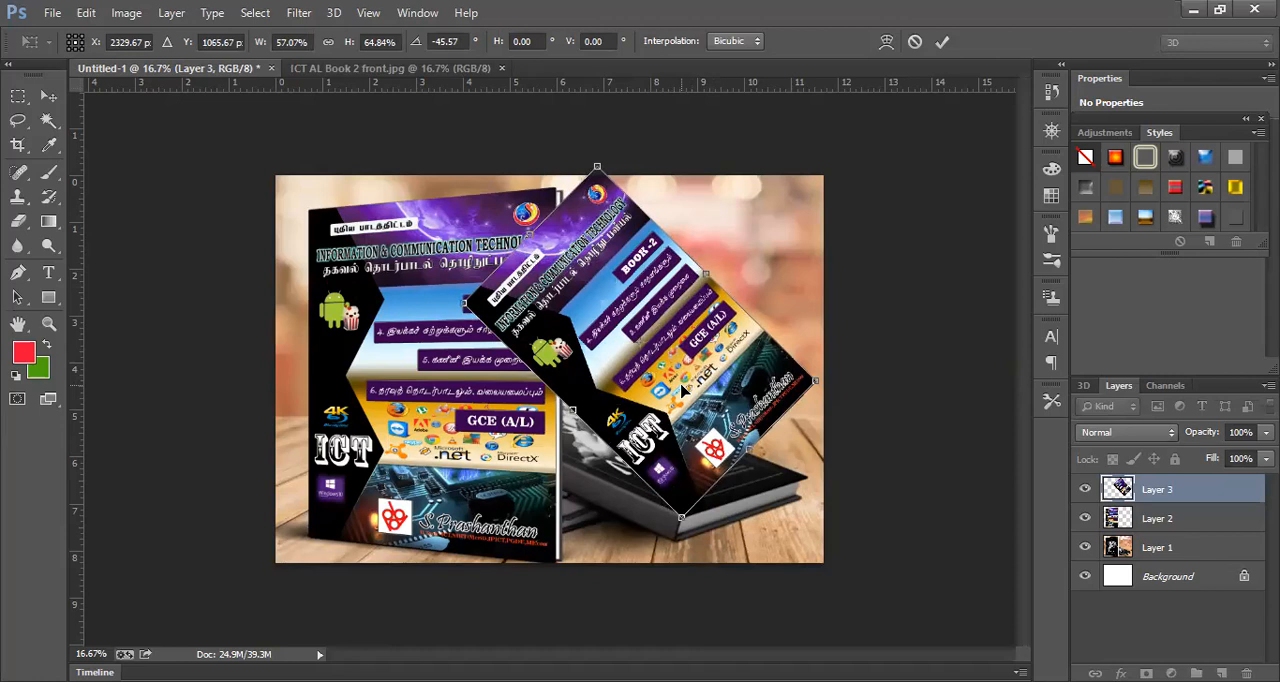
key("Up")
key("Up")
key("Up")
key("Up")
key("Up")
key("Up")
key("Up")
key("Up")
key("Up")
key("Up")
key("Up")
key("Up")
key("Up")
key("Up")
key("Up")
key("Up")
key("Up")
key("Up")
key("Up")
key("Up")
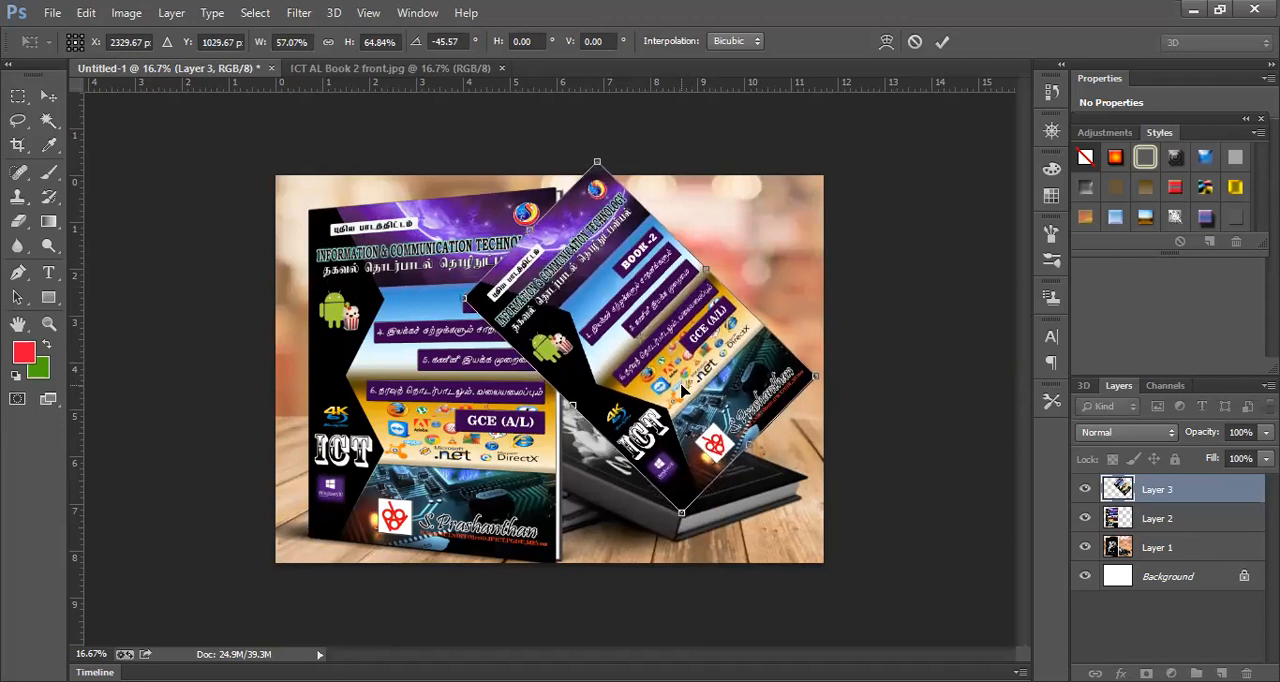
key("Up")
key("Up")
key("Up")
key("Up")
key("Up")
key("Up")
key("Up")
key("Up")
key("Up")
key("Up")
key("Up")
key("Up")
key("Down")
key("Down")
key("Down")
key("Down")
key("Down")
key("Down")
key("Down")
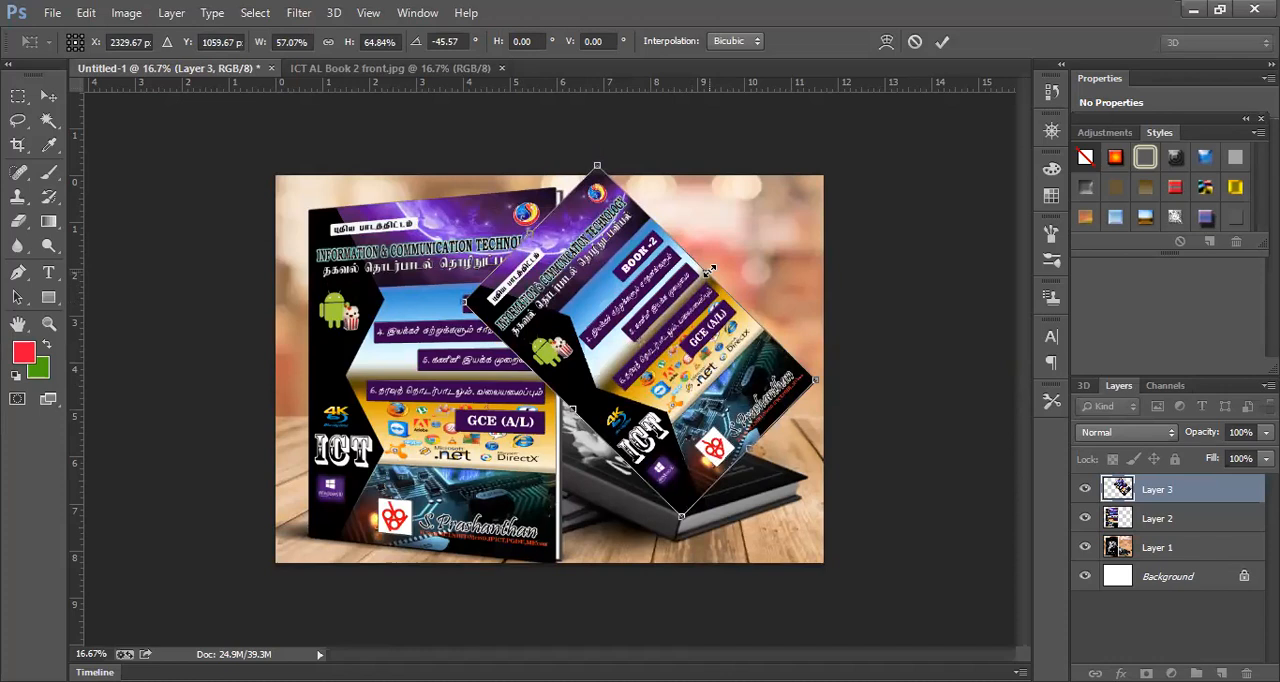
- Narrow the second cover to about 56% width, rotate it to about -52° and align its lowest corner with the lying book's front corner
left_click_drag(705, 270, 702, 275)
left_click_drag(579, 149, 558, 156)
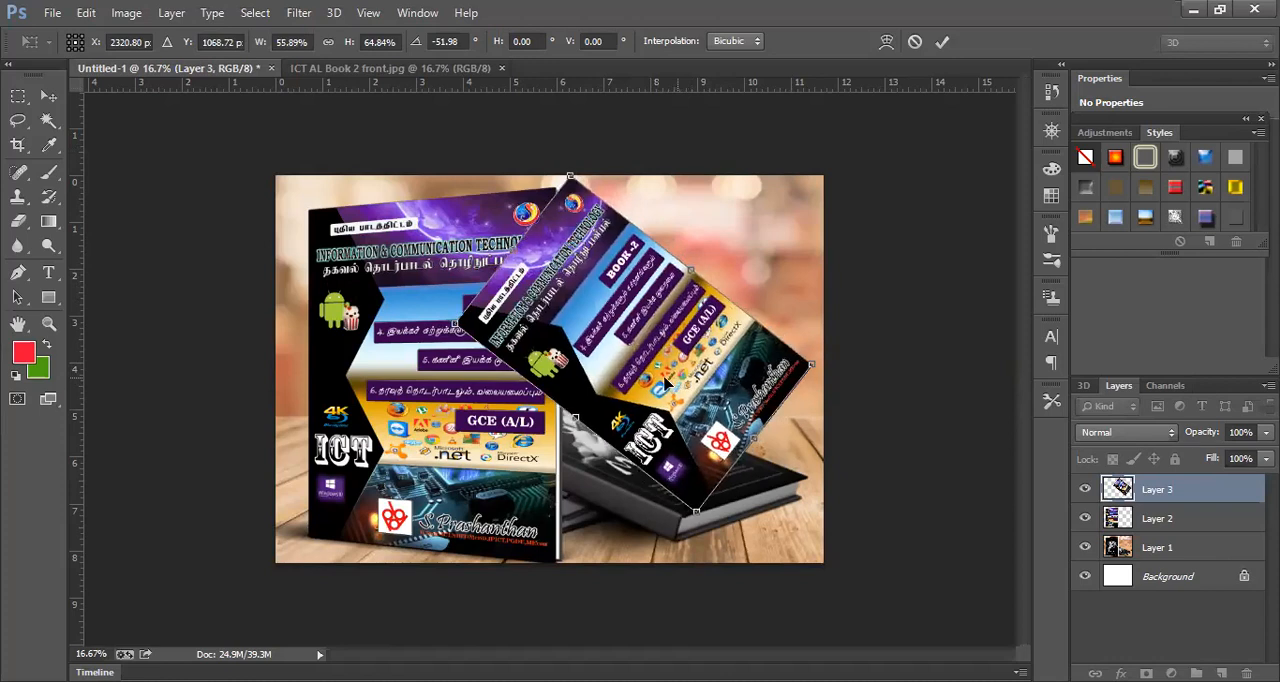
left_click_drag(662, 386, 642, 388)
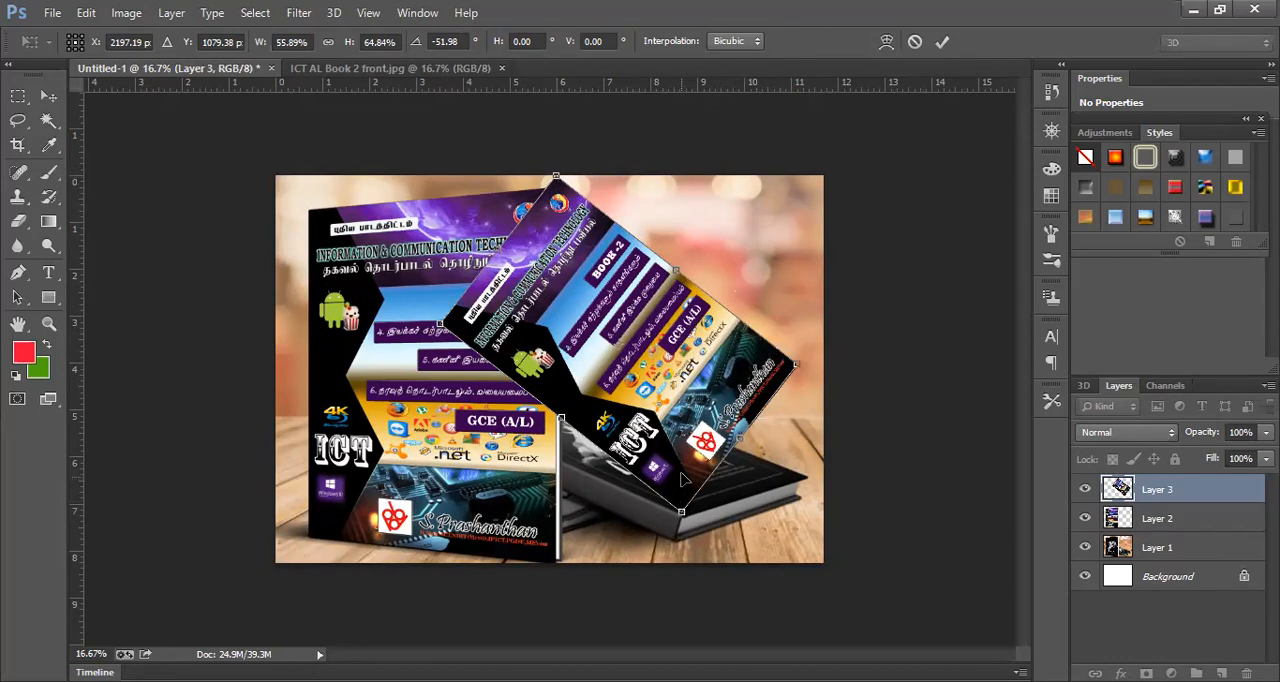
left_click_drag(681, 477, 681, 482)
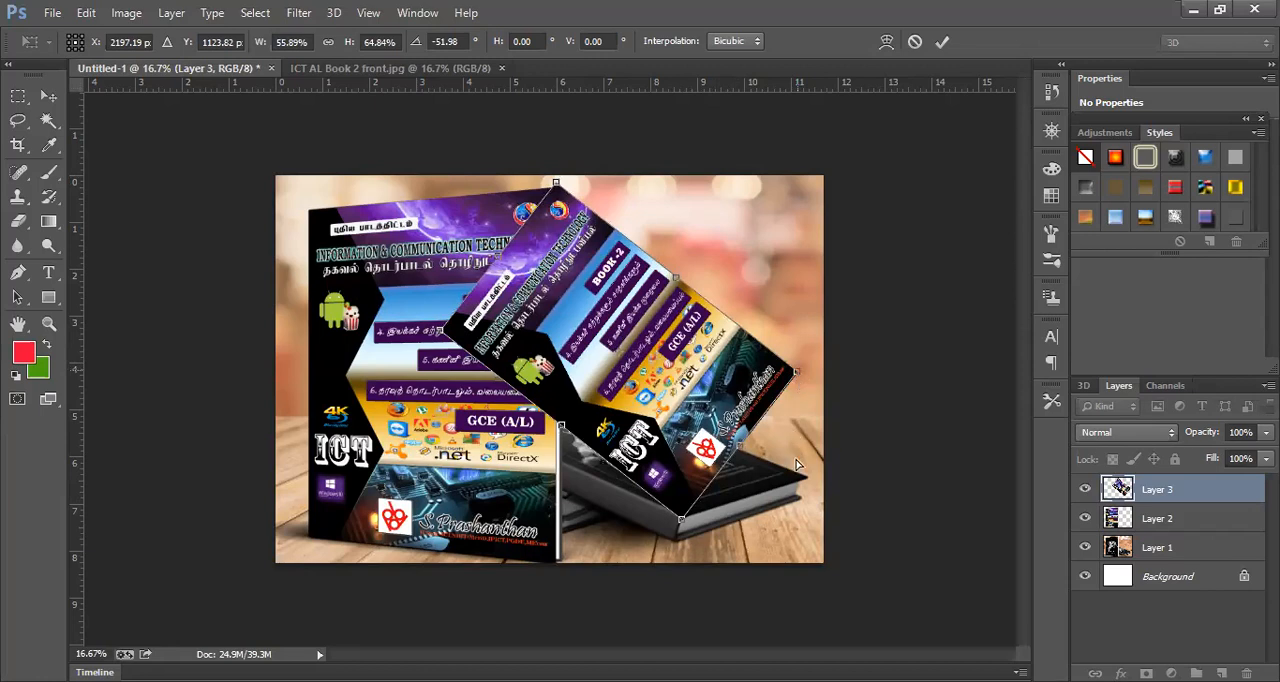
- Distort the second cover's remaining corners to follow the lying book's top face in perspective and apply the transform
left_click_drag(796, 372, 807, 477)
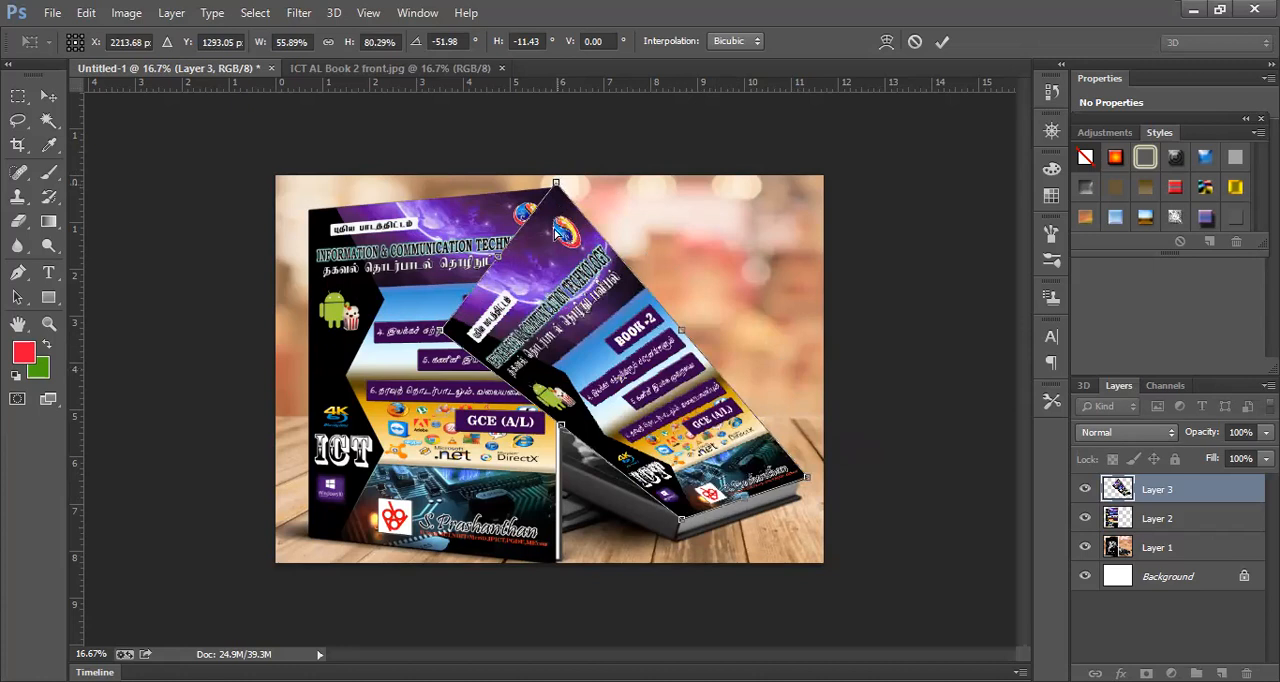
left_click_drag(556, 183, 555, 268)
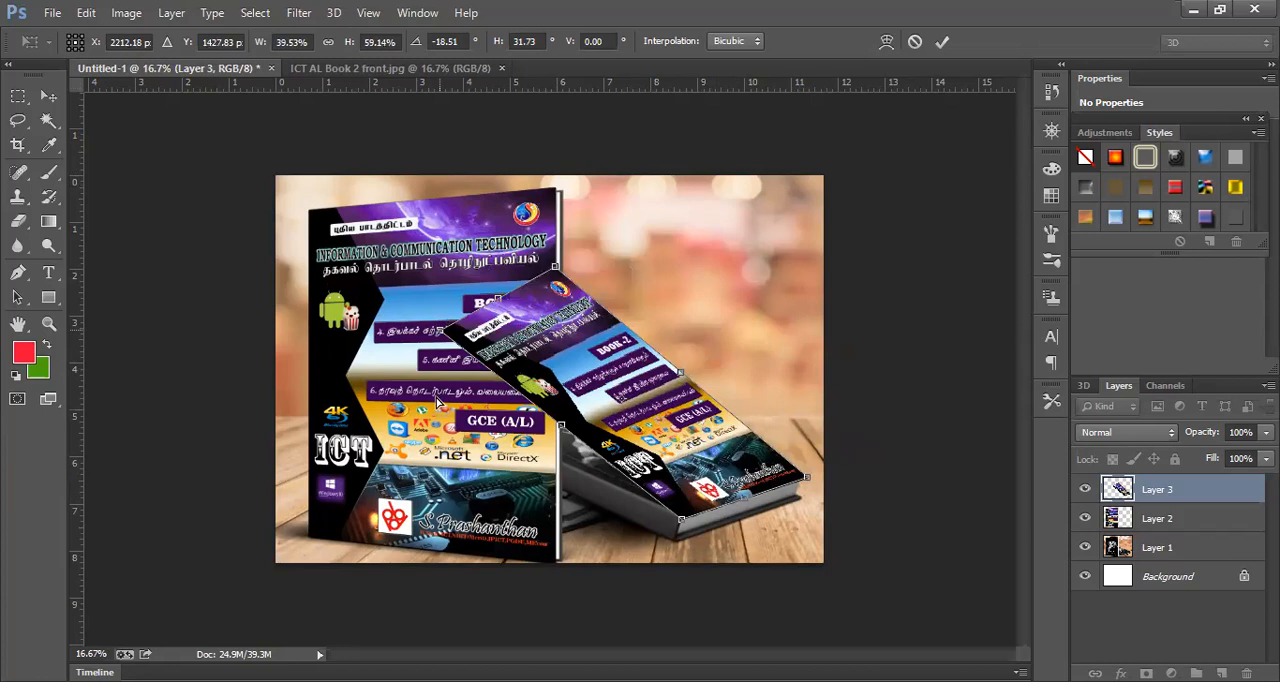
left_click_drag(442, 330, 437, 399)
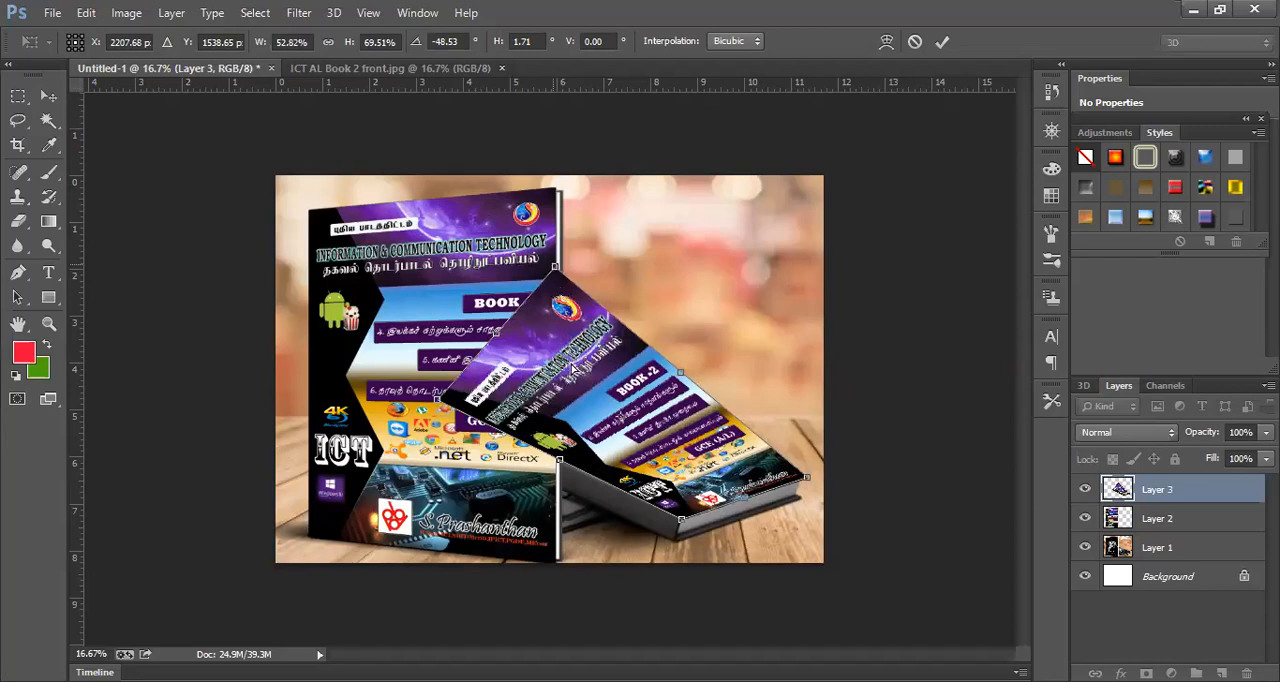
left_click_drag(571, 372, 572, 388)
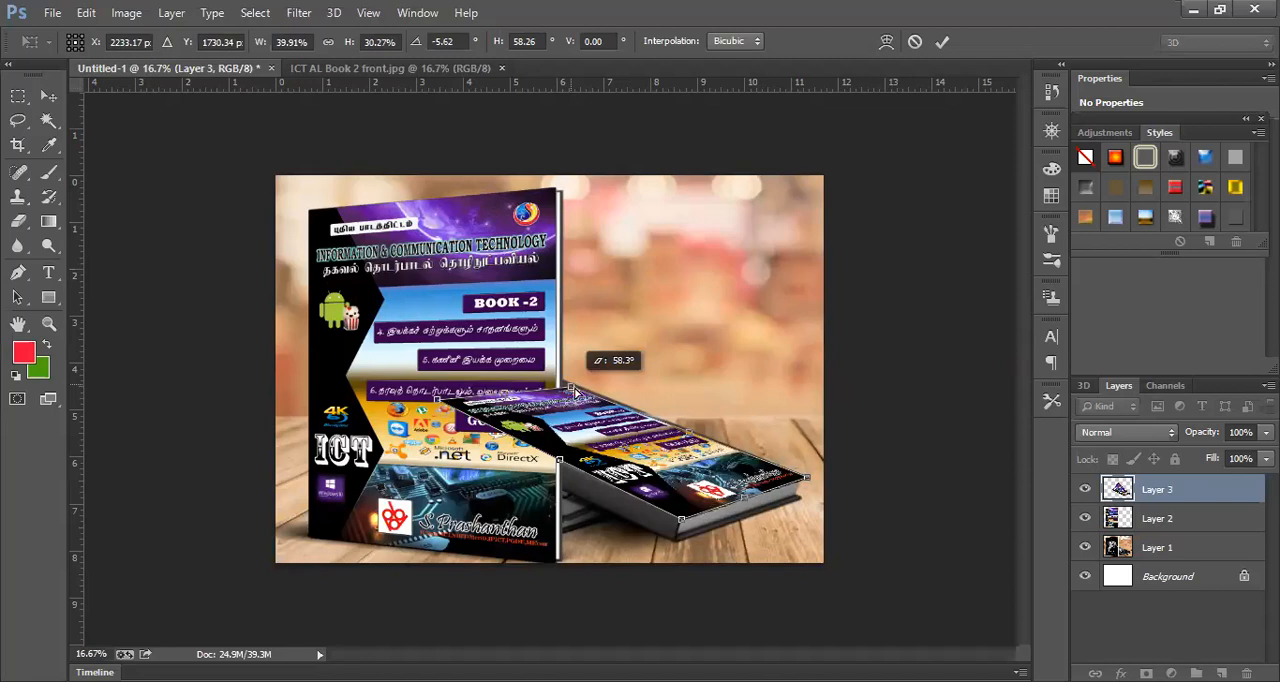
left_click_drag(576, 389, 577, 389)
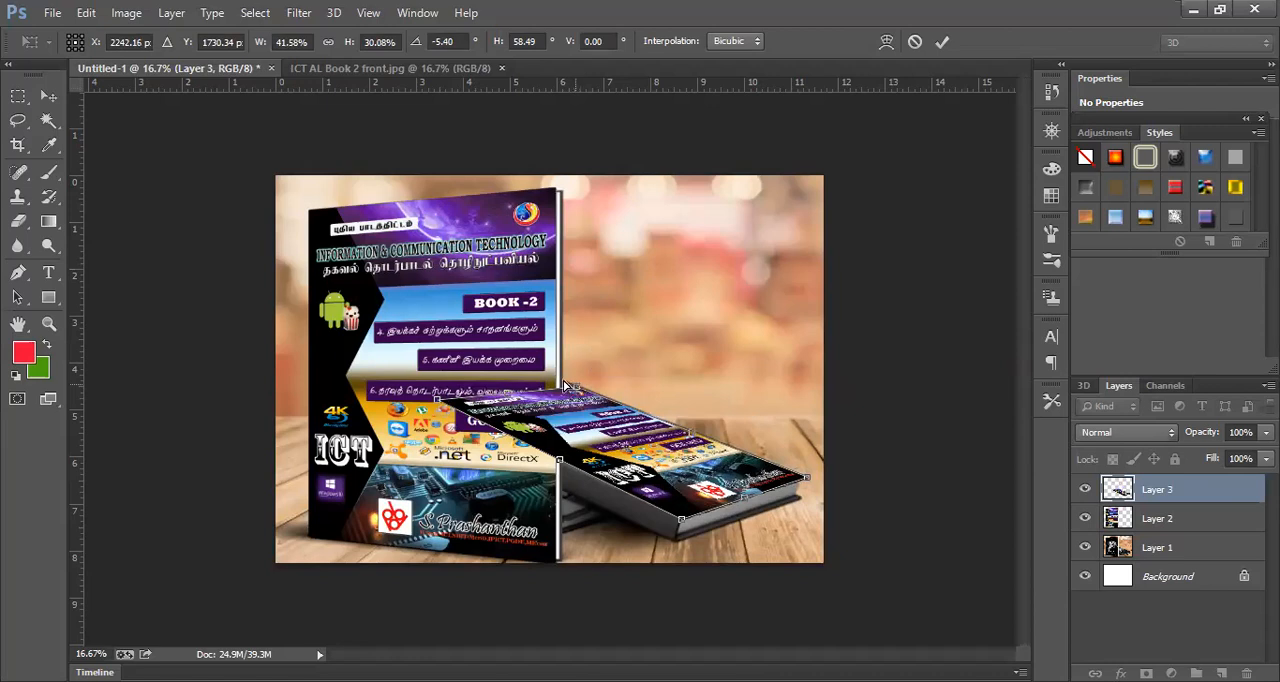
left_click_drag(565, 385, 565, 383)
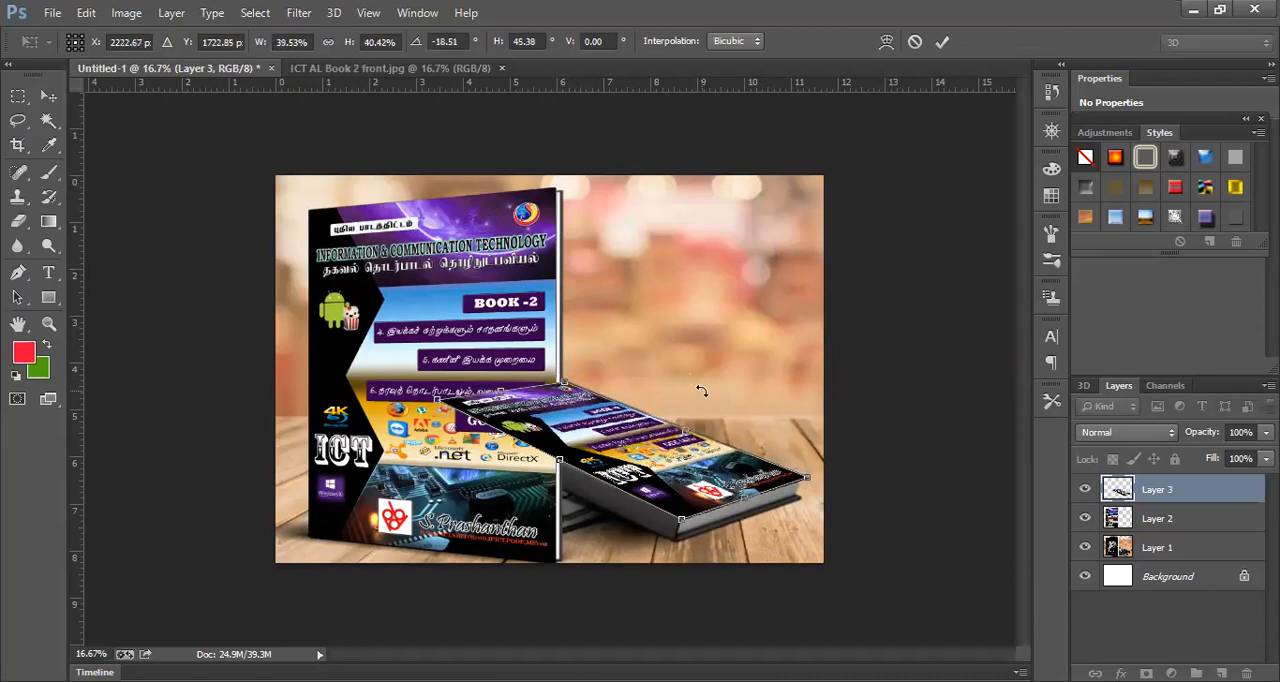
key("Return")
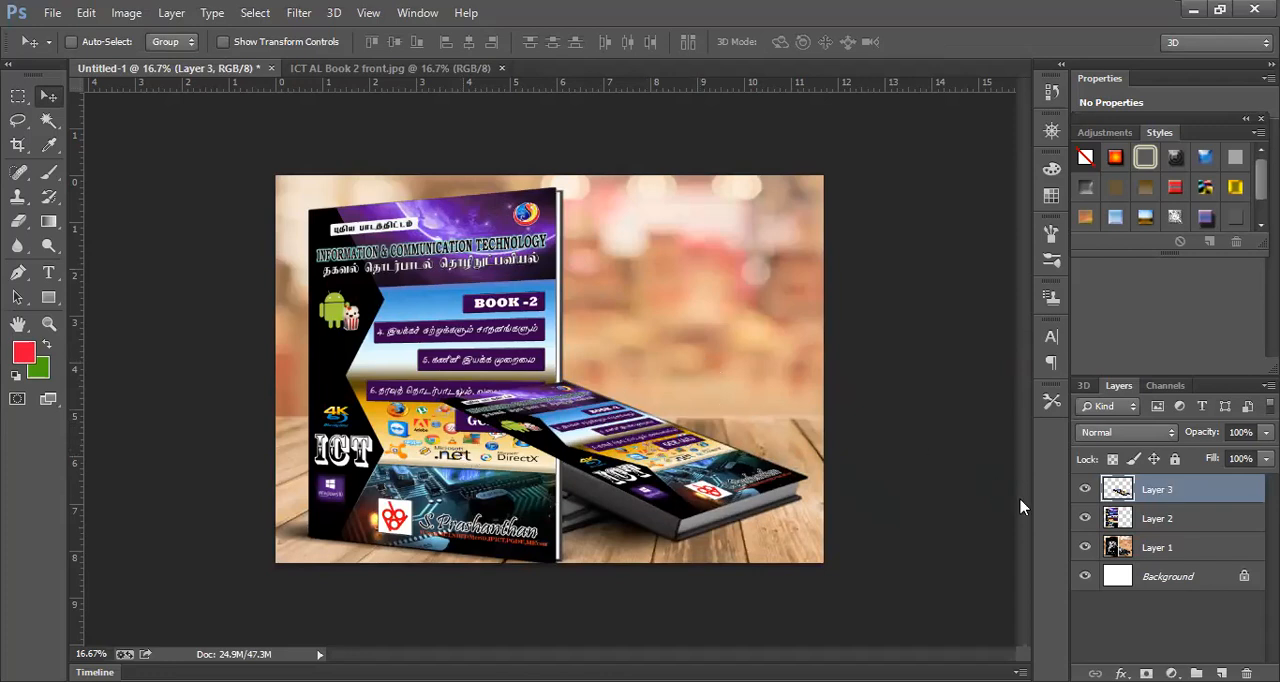
- Move the standing book's cover, Layer 2, above the lying book's cover, Layer 3, in the stacking order
left_click(1167, 550)
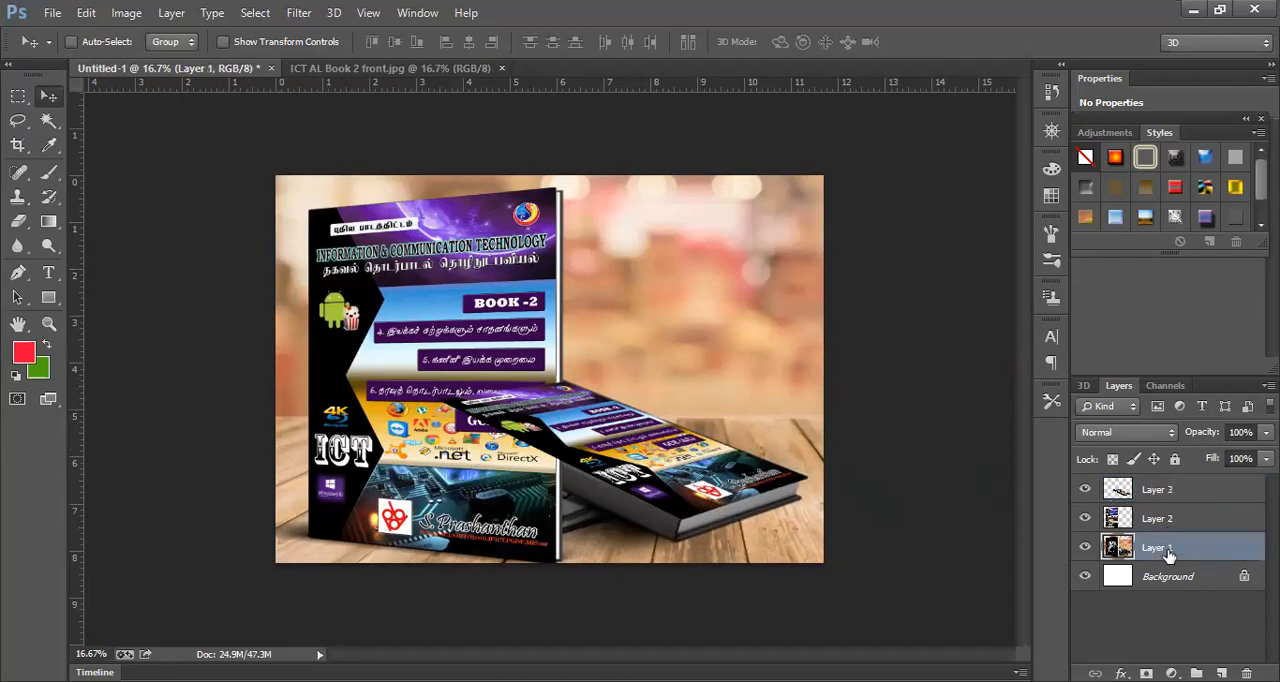
left_click(1165, 494)
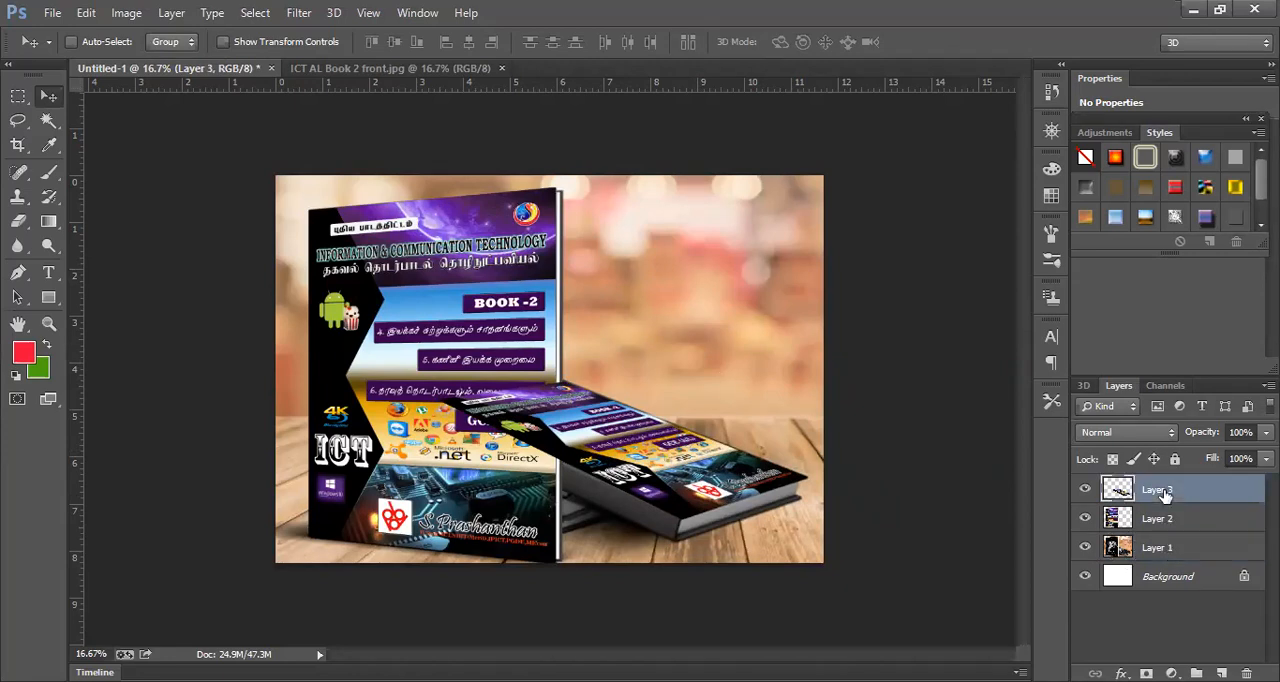
left_click(1152, 528)
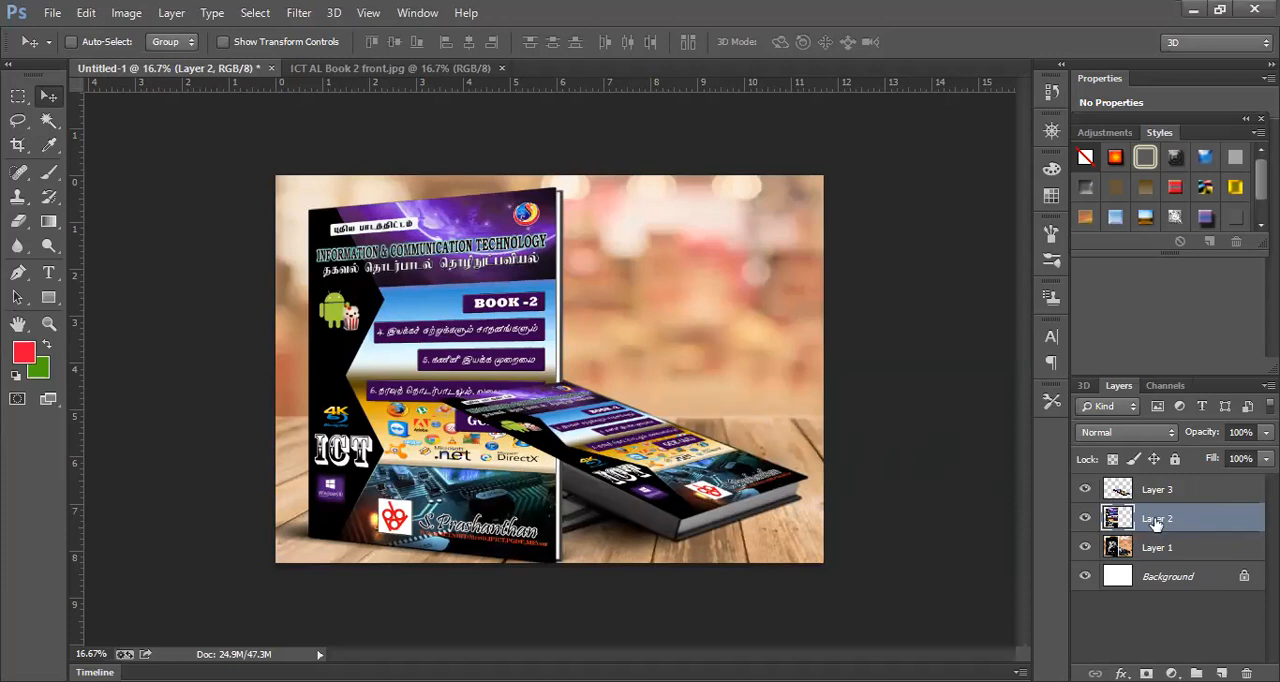
left_click_drag(1155, 522, 1165, 489)
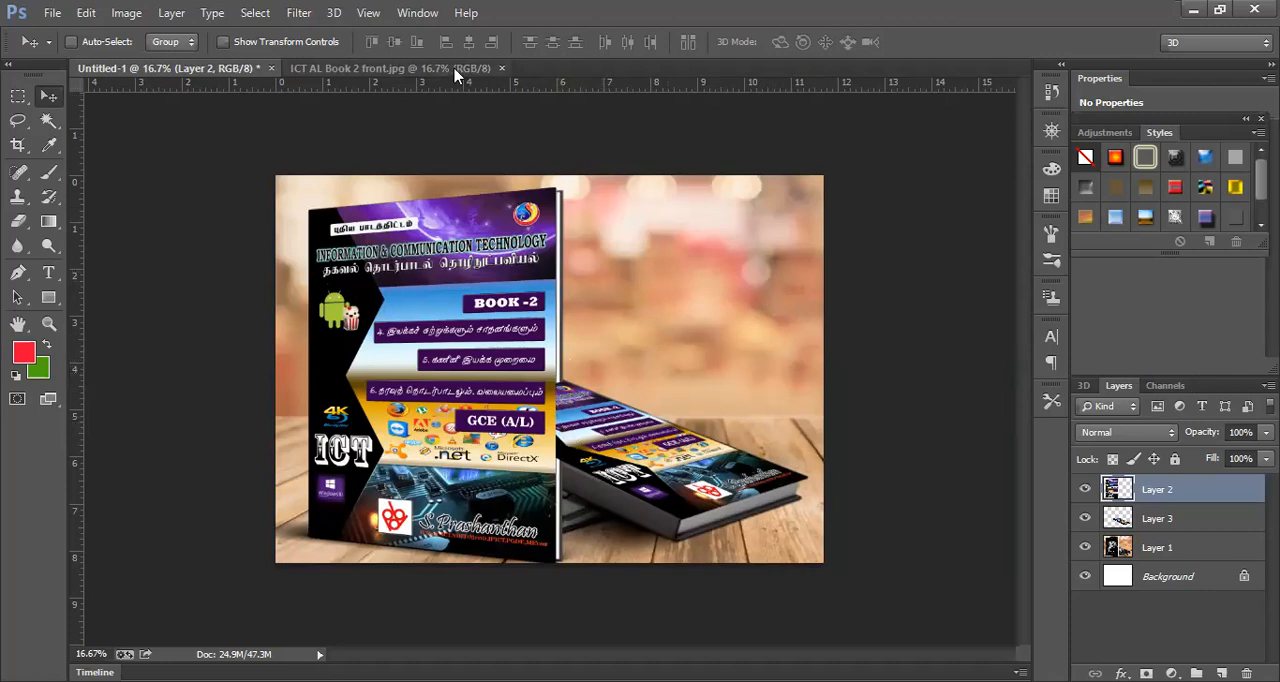
- Show the Navigator and magnify the document to 50% around the area where the lying book meets the standing book
left_click(425, 17)
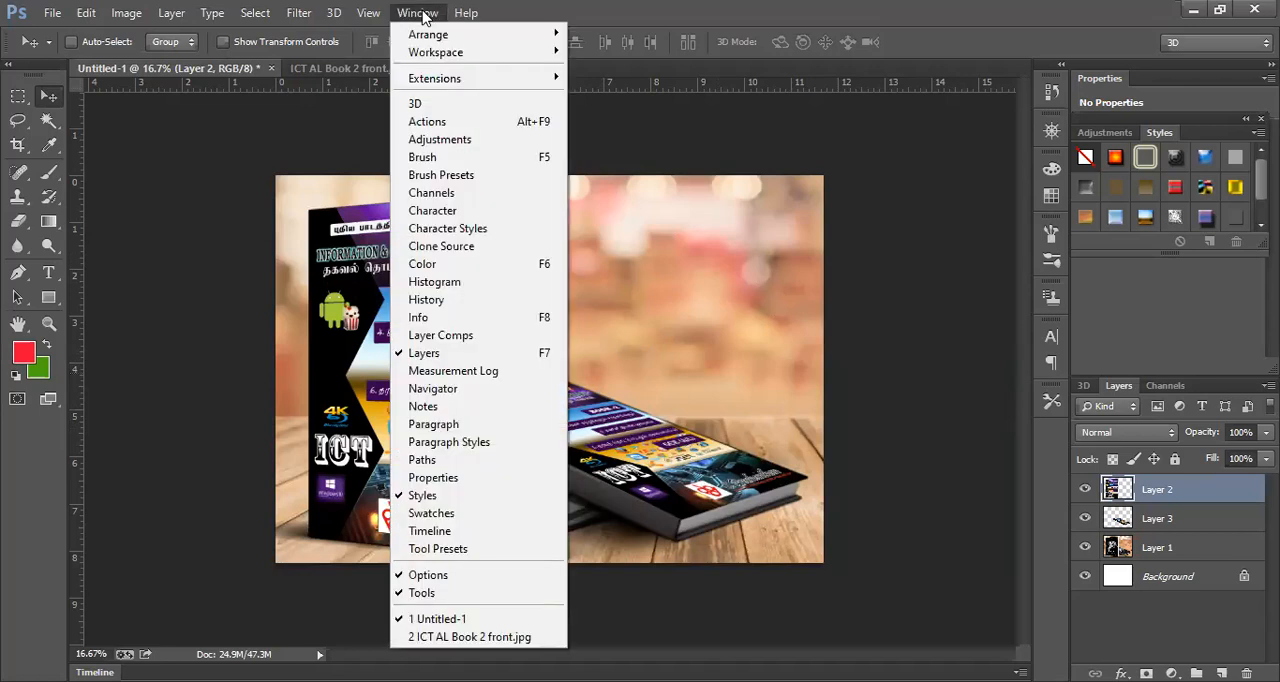
left_click(452, 395)
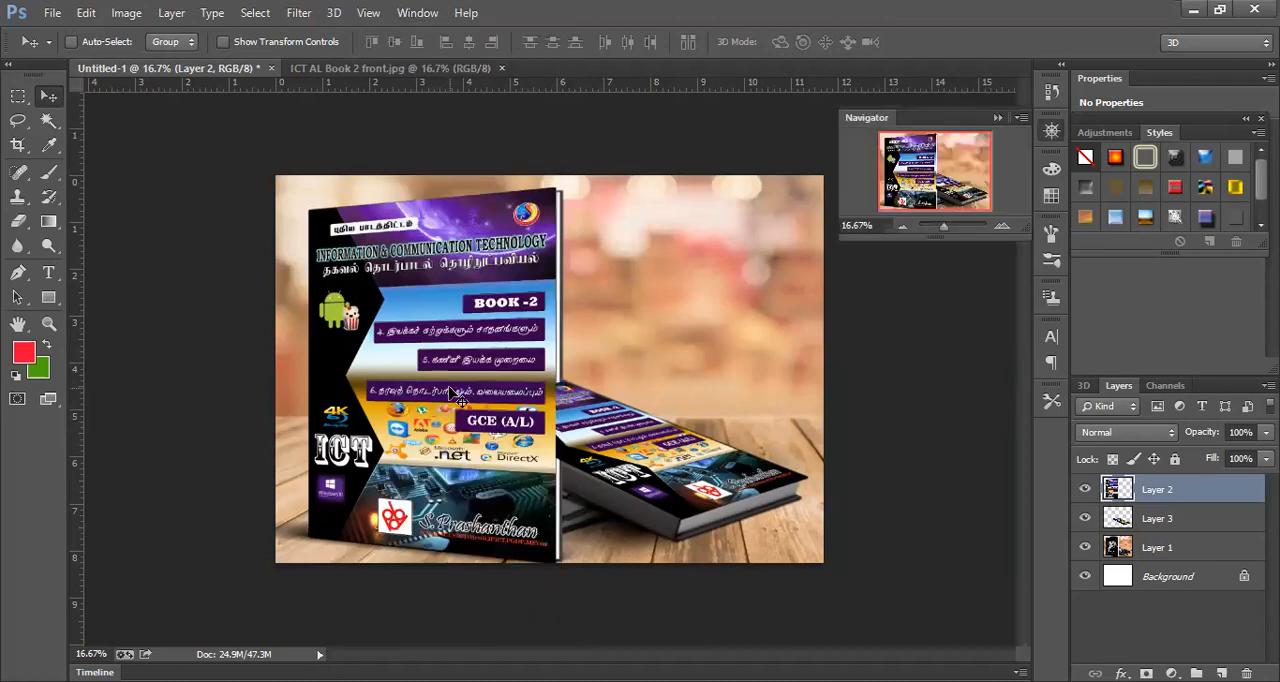
left_click(903, 227)
left_click(1001, 228)
left_click(1001, 228)
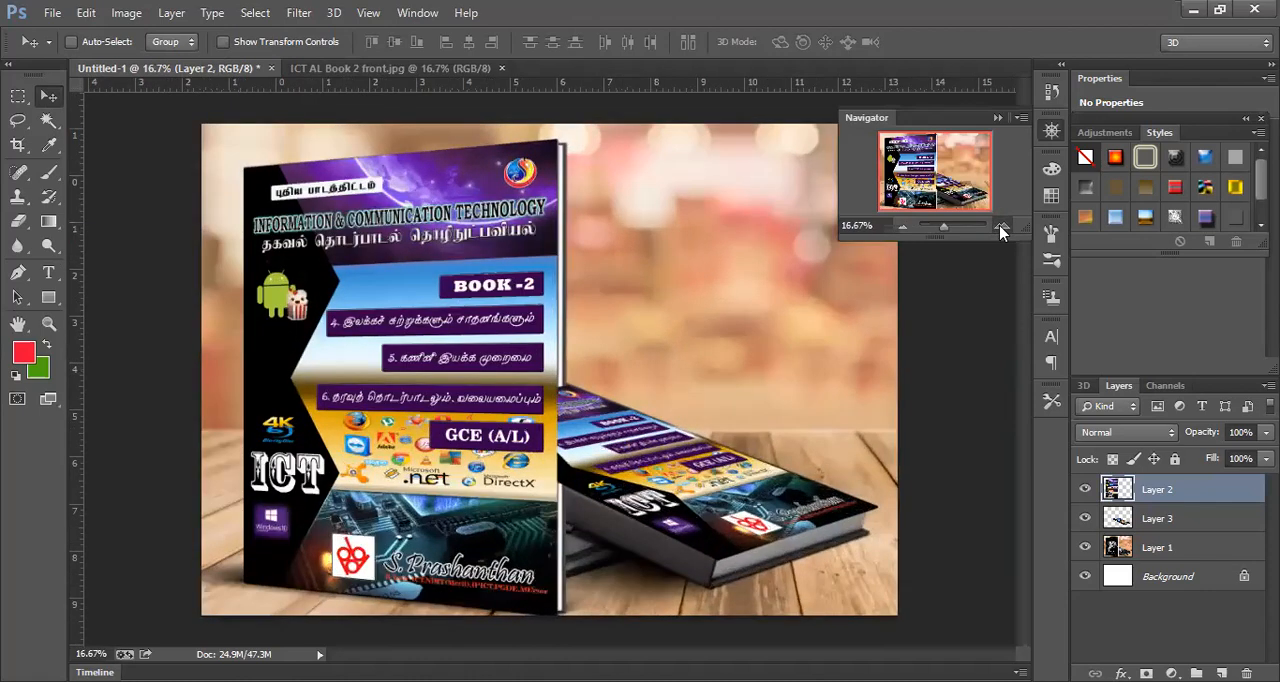
left_click(1001, 228)
left_click(1001, 228)
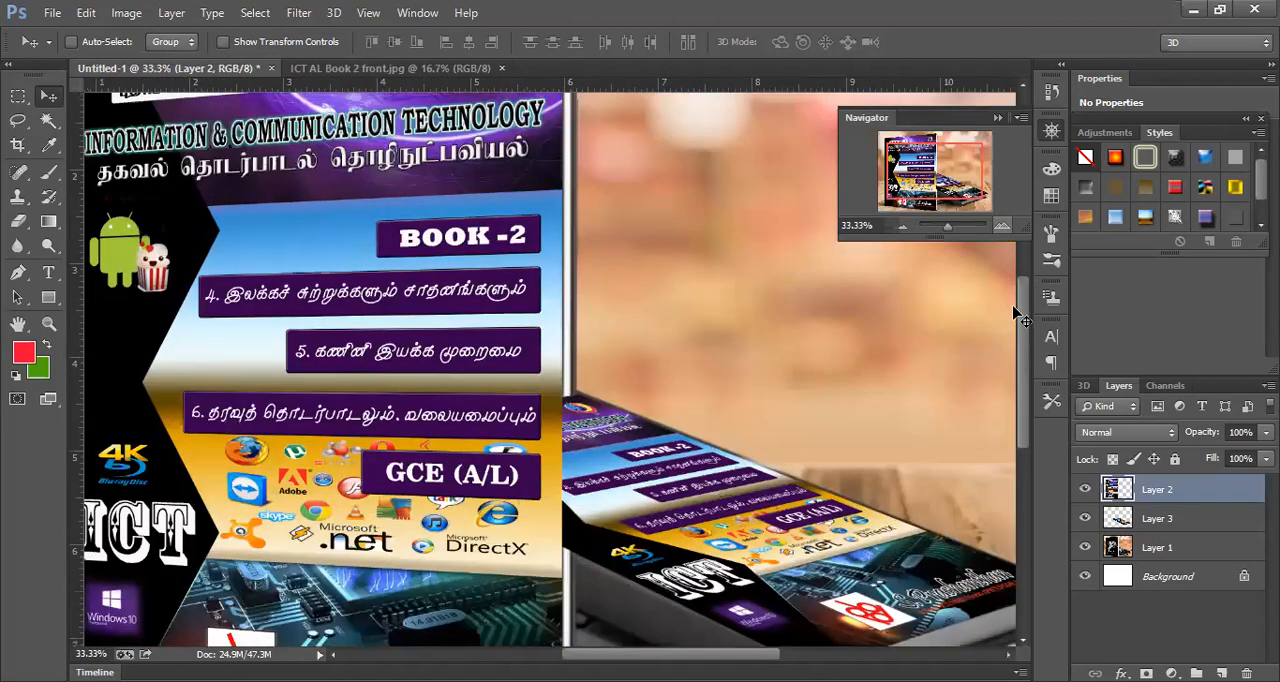
left_click_drag(1023, 329, 1020, 350)
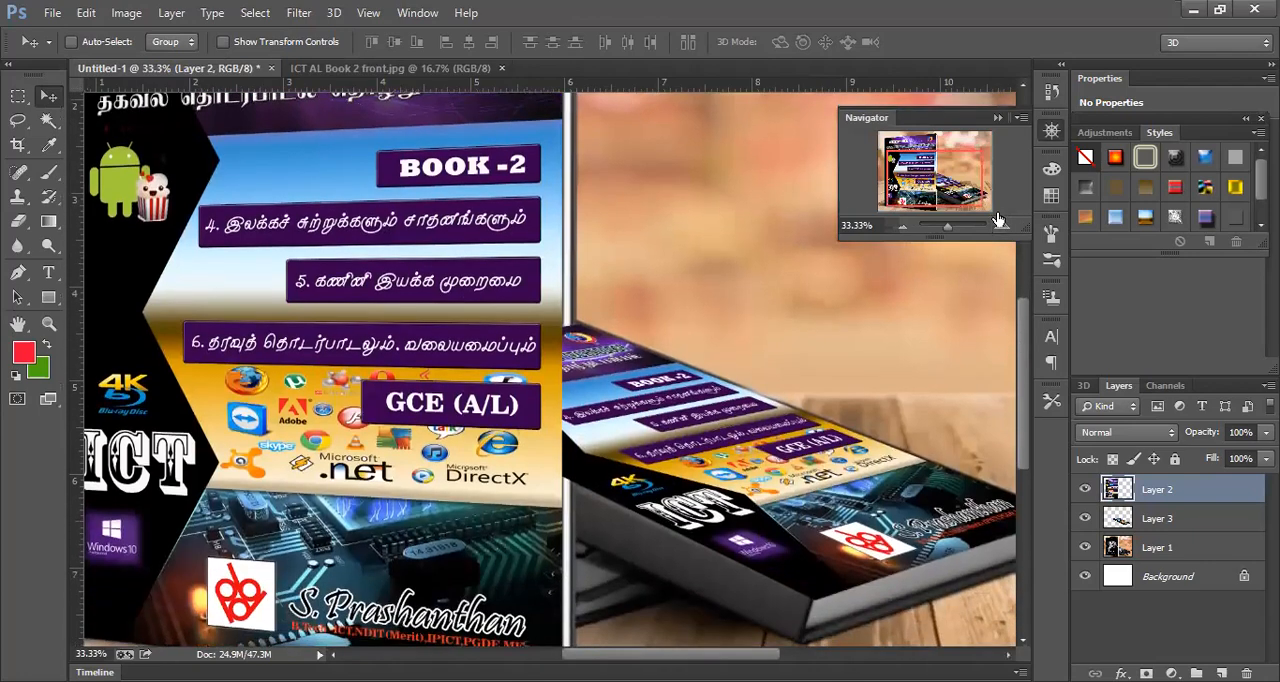
left_click(1001, 228)
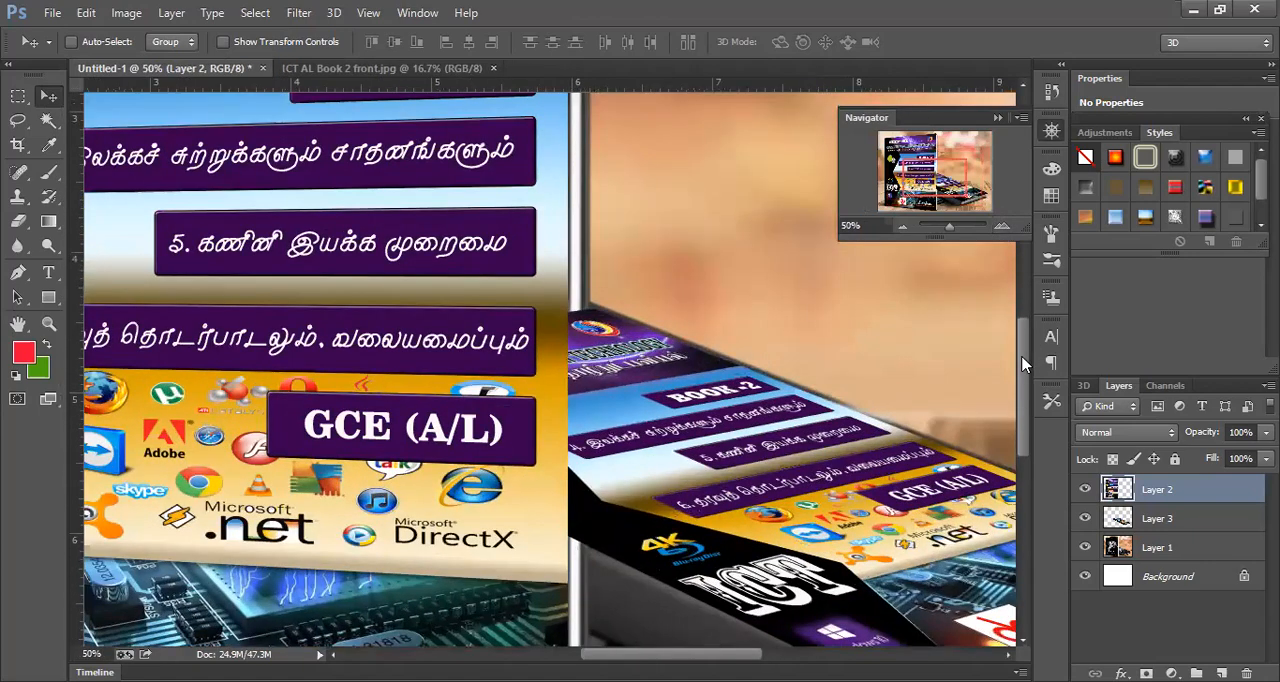
left_click_drag(1022, 365, 1021, 377)
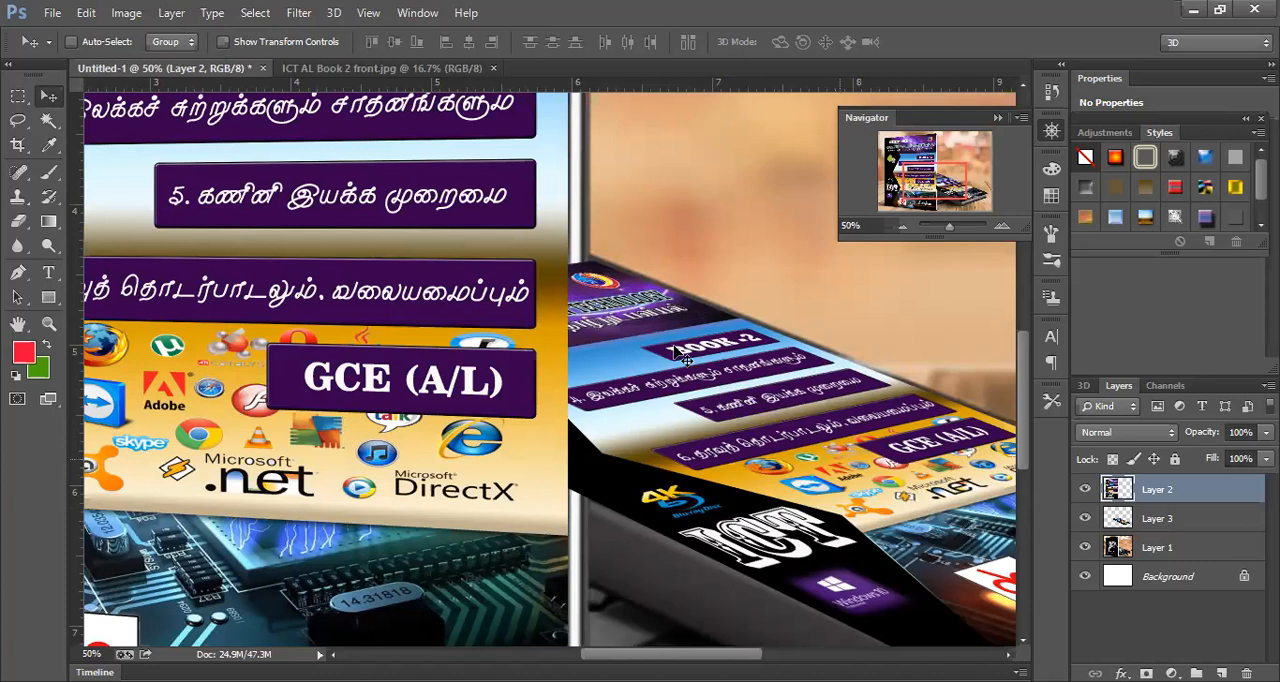
- Outline the strip of Layer 3 overlapping the standing book's page edge with the Polygonal Lasso, delete it and deselect
left_click(1160, 519)
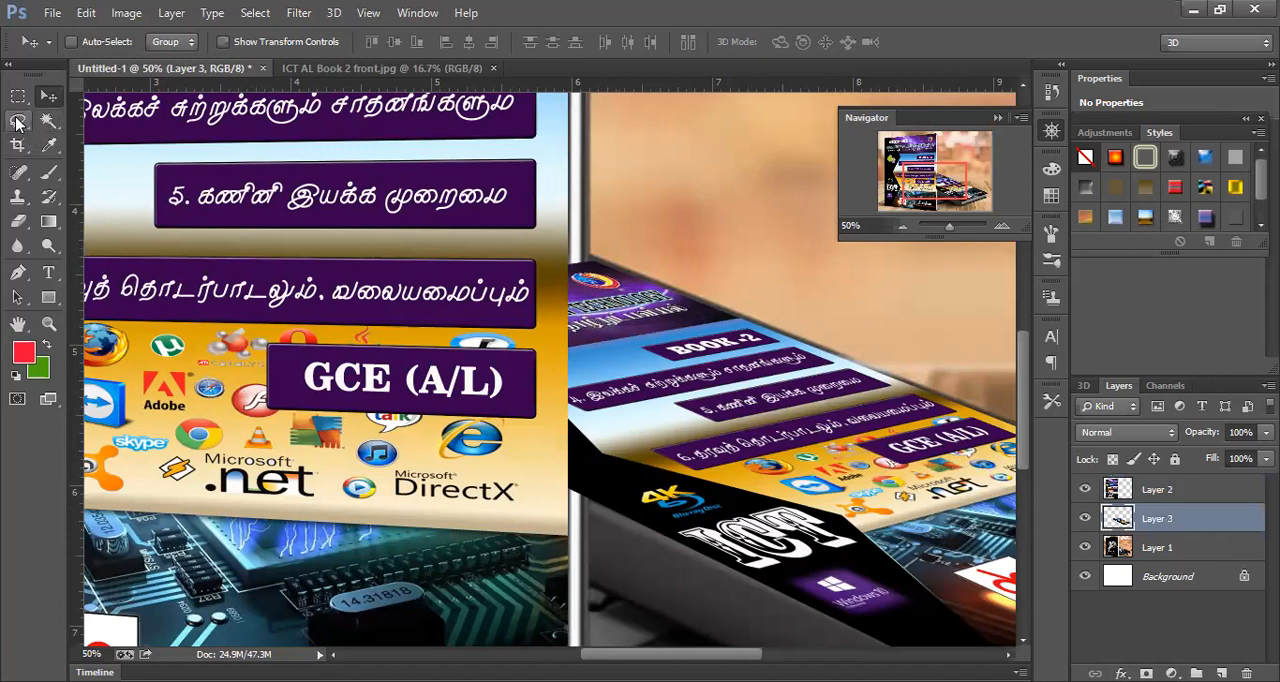
left_click(16, 122)
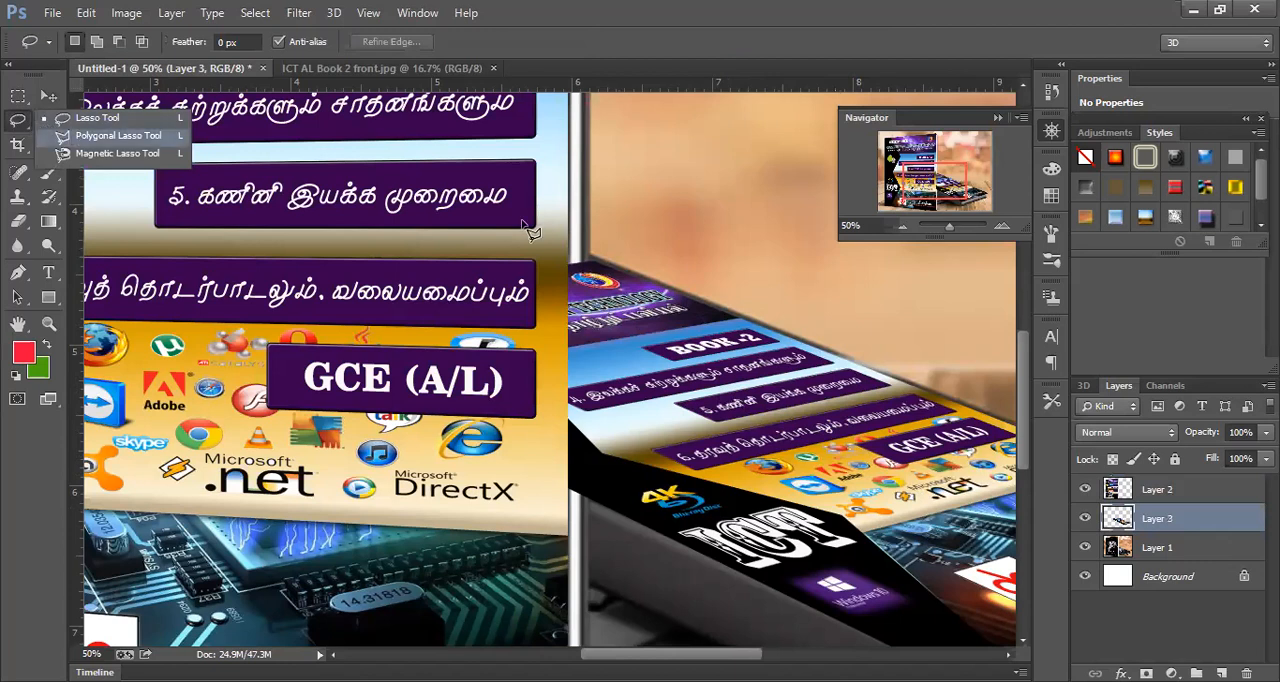
left_click(75, 136)
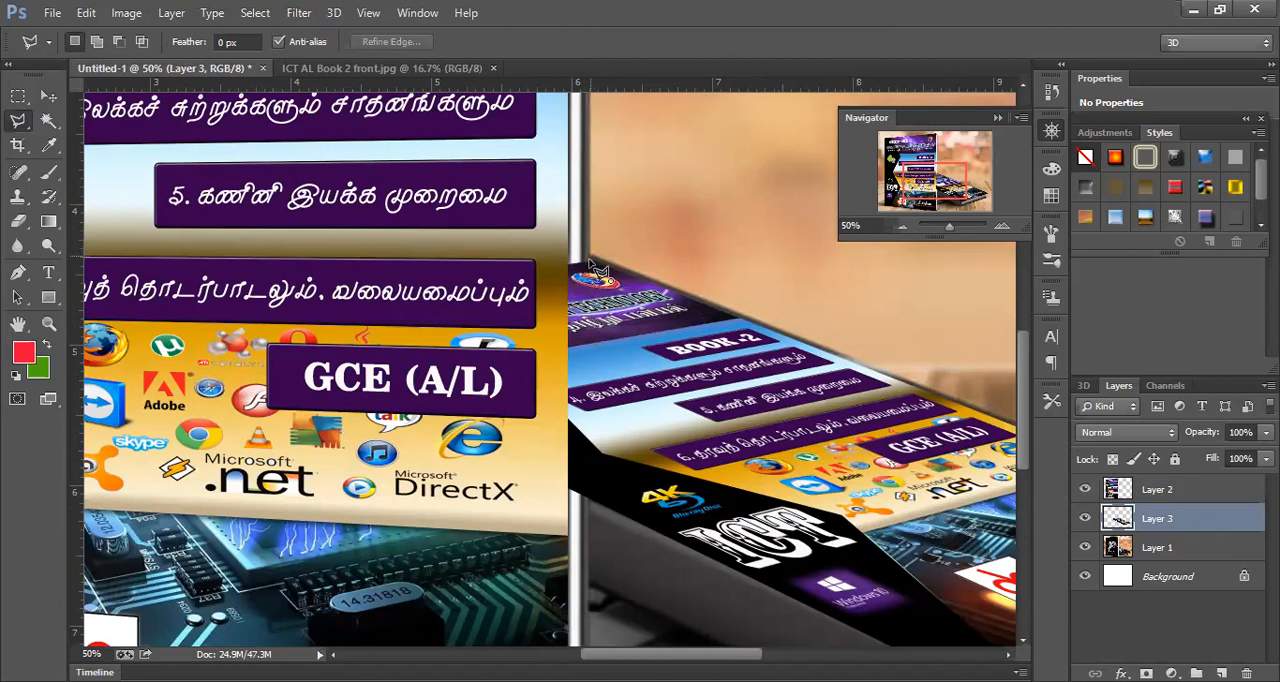
left_click(589, 502)
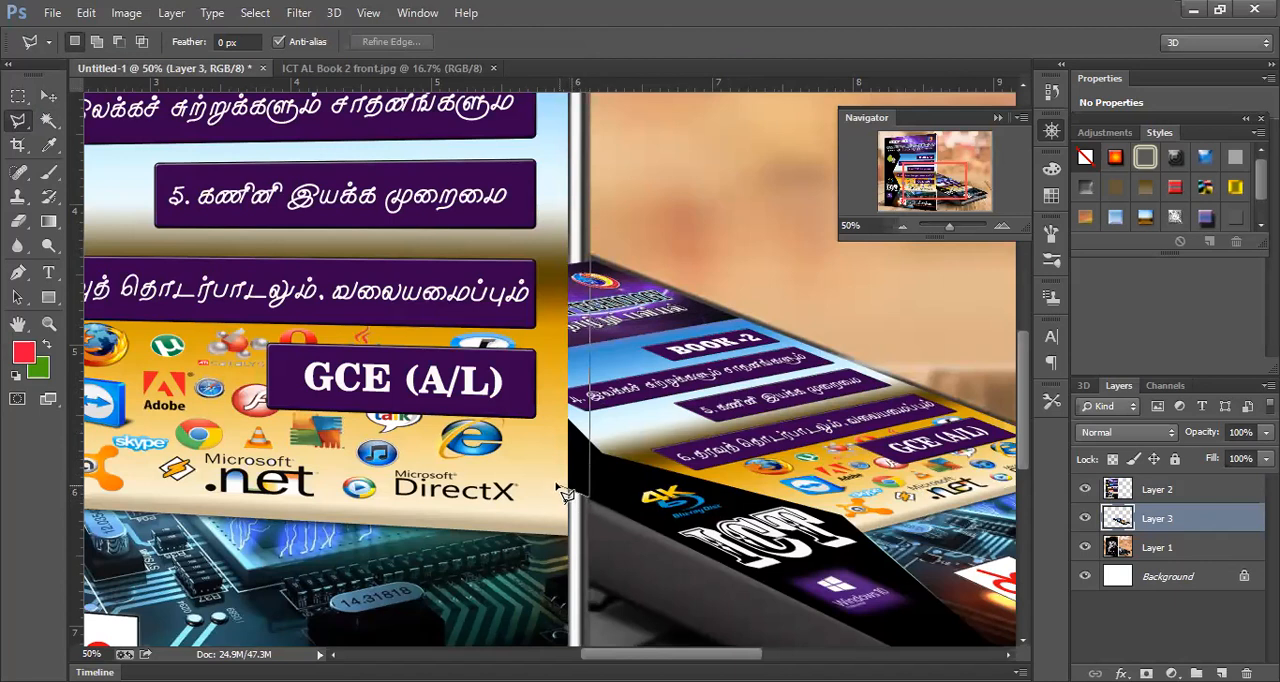
left_click(557, 490)
left_click(597, 265)
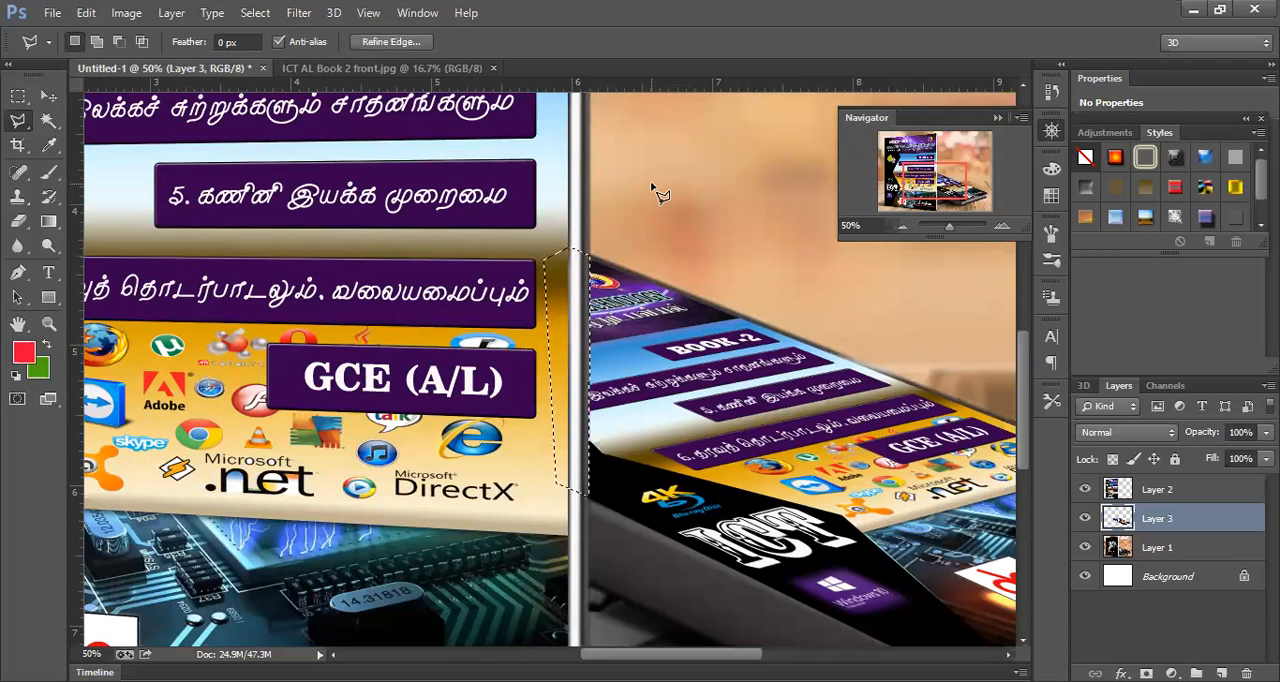
left_click(18, 96)
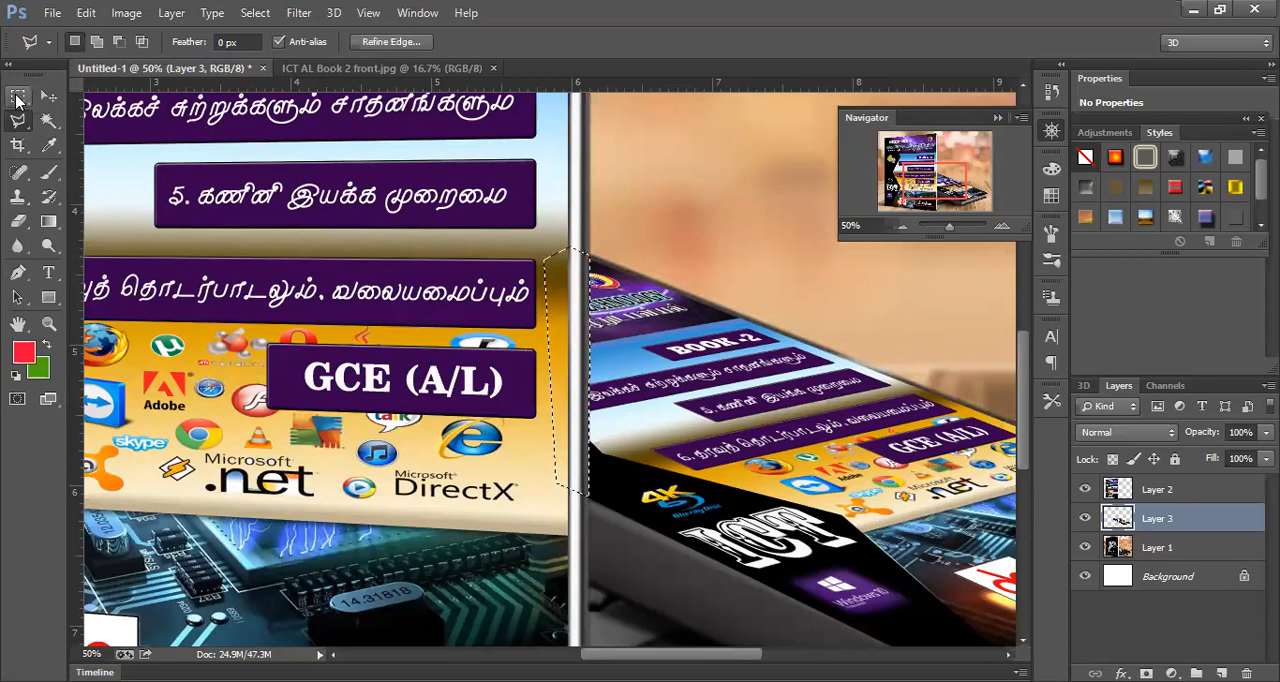
left_click(658, 200)
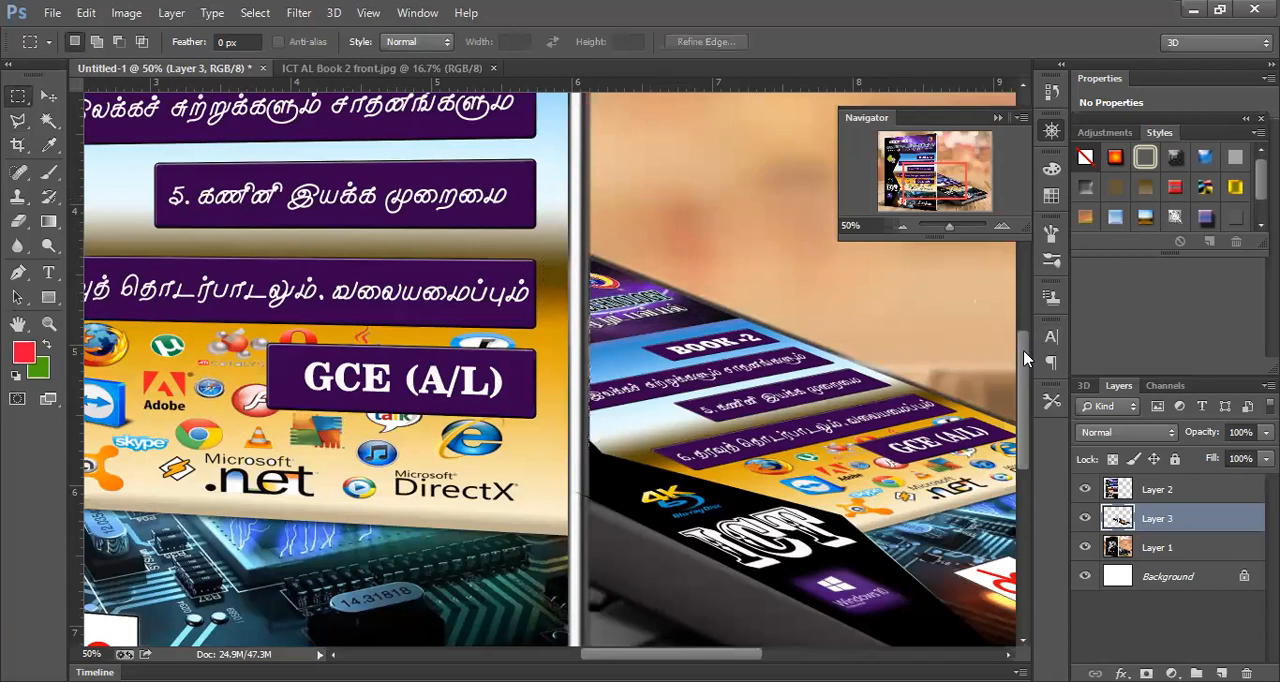
- Examine the trimmed edge between the two books and the whole mockup at several magnifications
scroll(1023, 358, "down", 2)
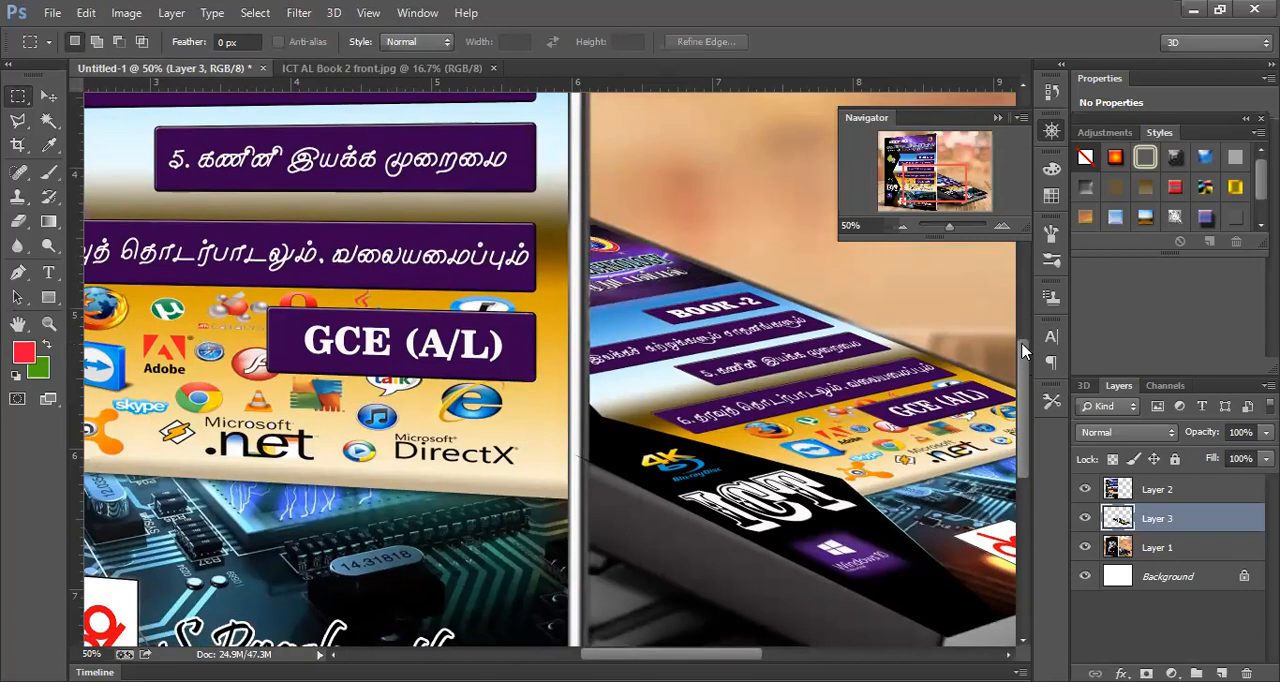
scroll(1023, 351, "up", 2)
scroll(1023, 351, "down", 4)
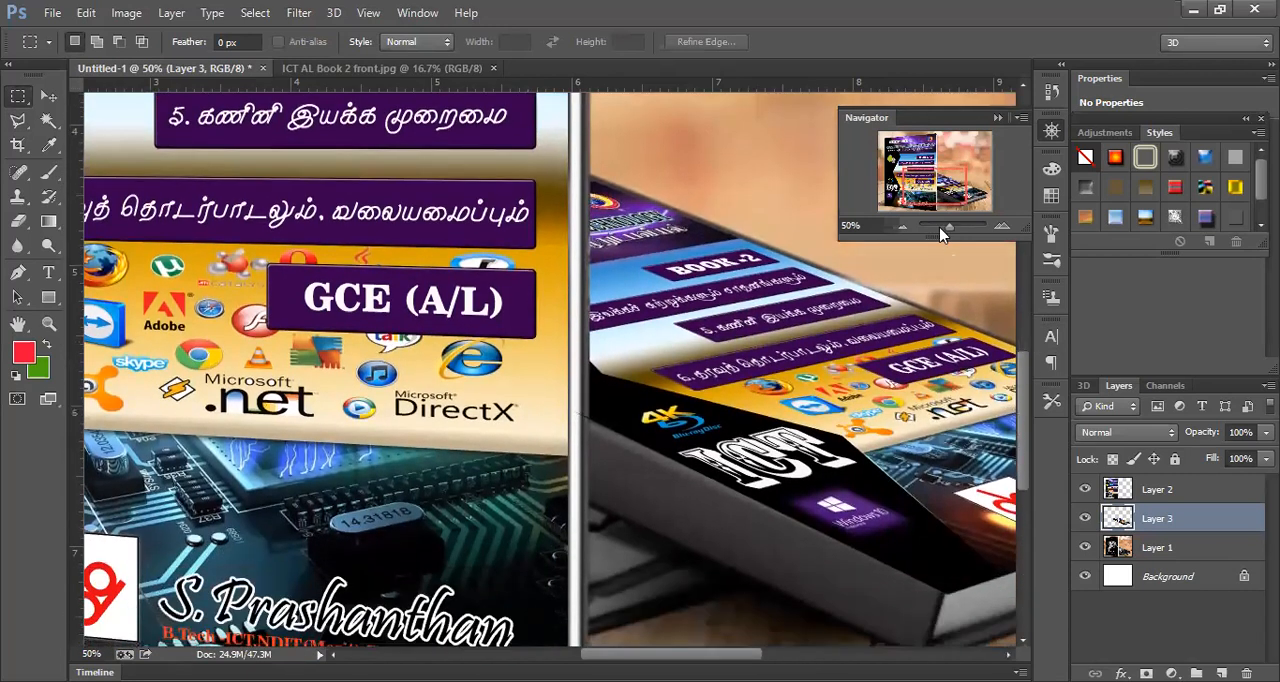
left_click(901, 227)
left_click(901, 227)
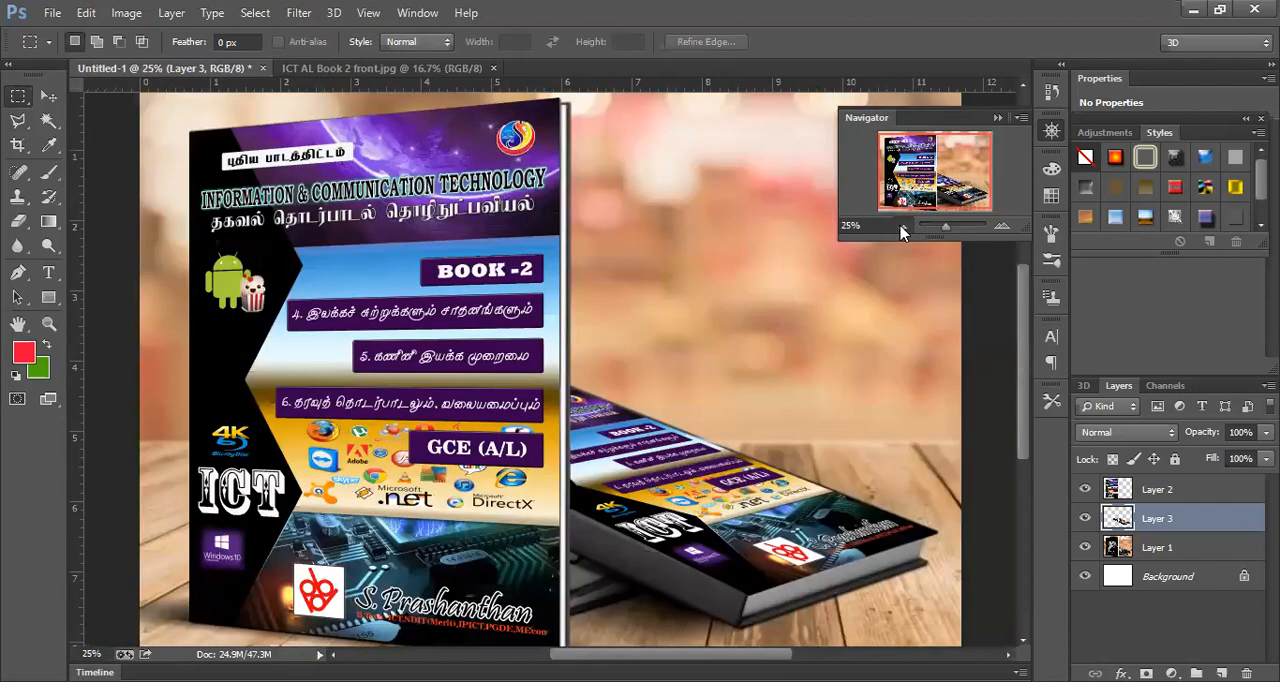
left_click(901, 227)
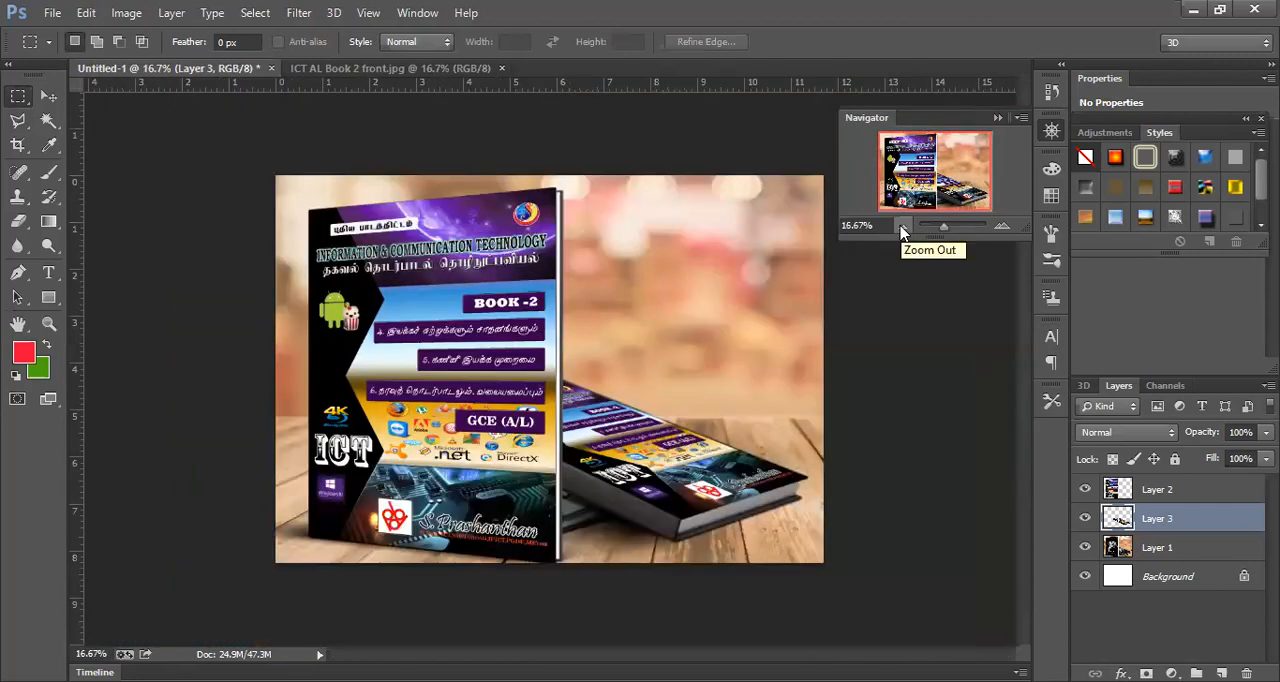
left_click(901, 227)
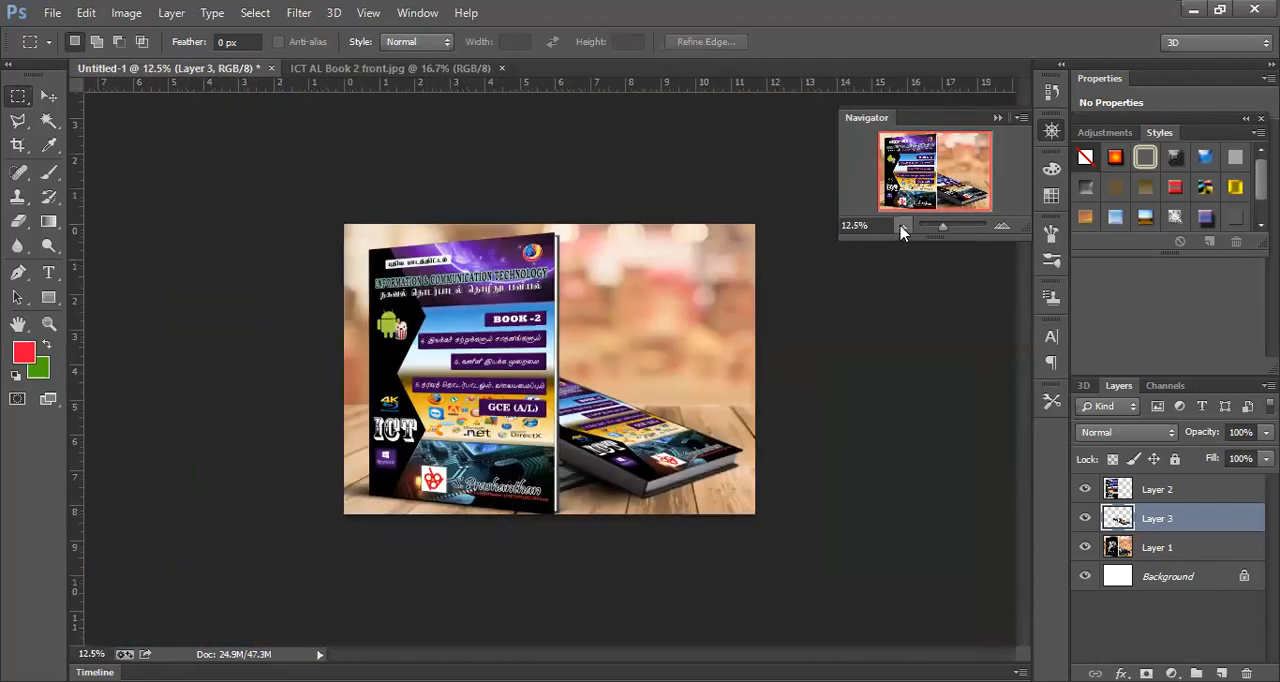
left_click(1003, 228)
left_click(1003, 228)
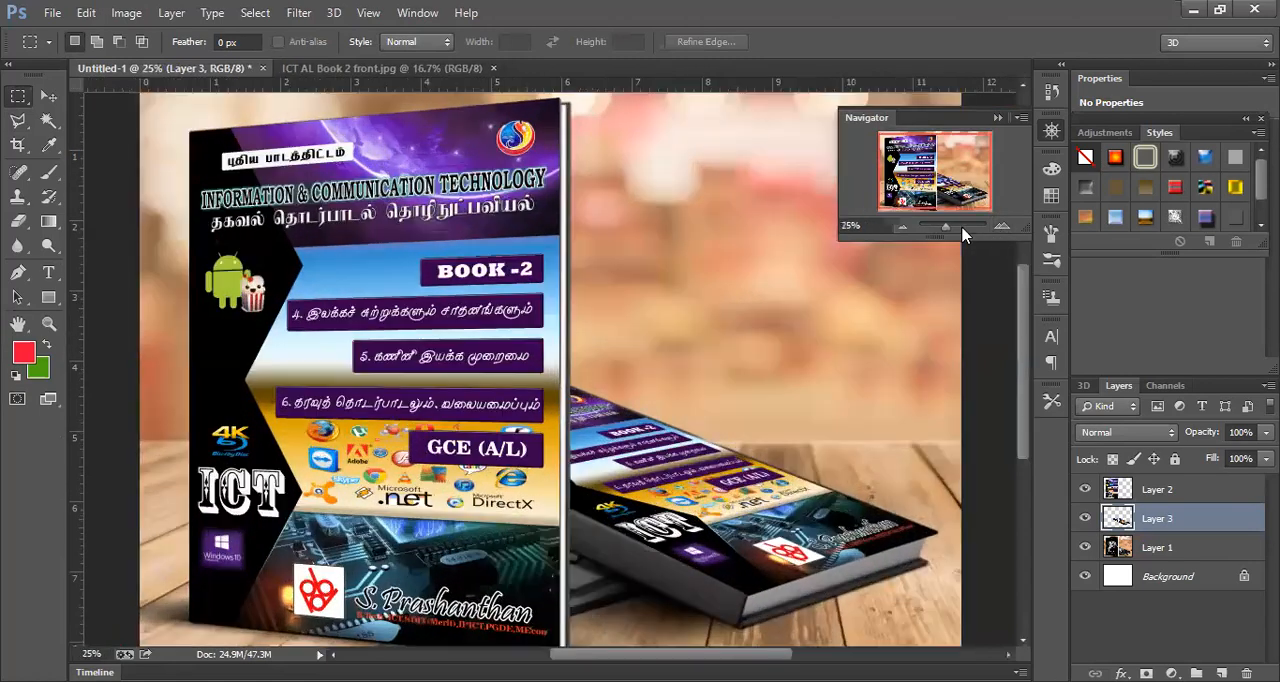
left_click(902, 229)
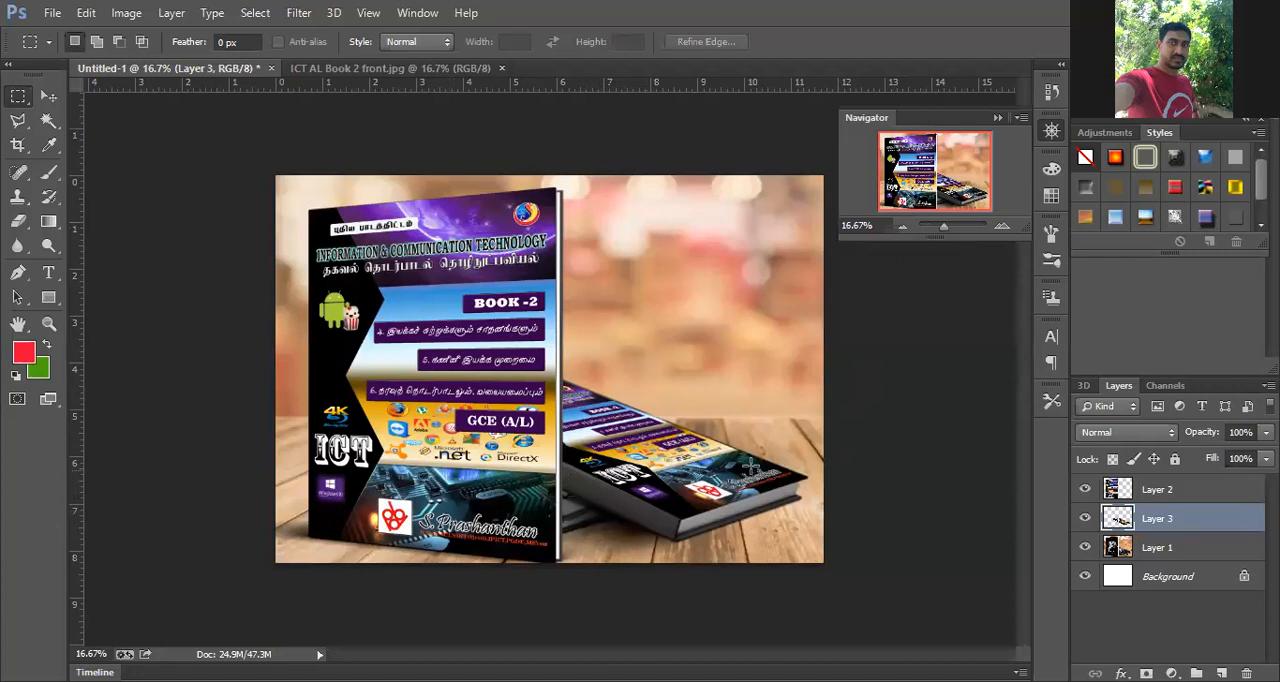
- Apply Hue/Saturation to the mockup background, Layer 1, with hue -8, saturation +41 and lightness -9
left_click(1160, 550)
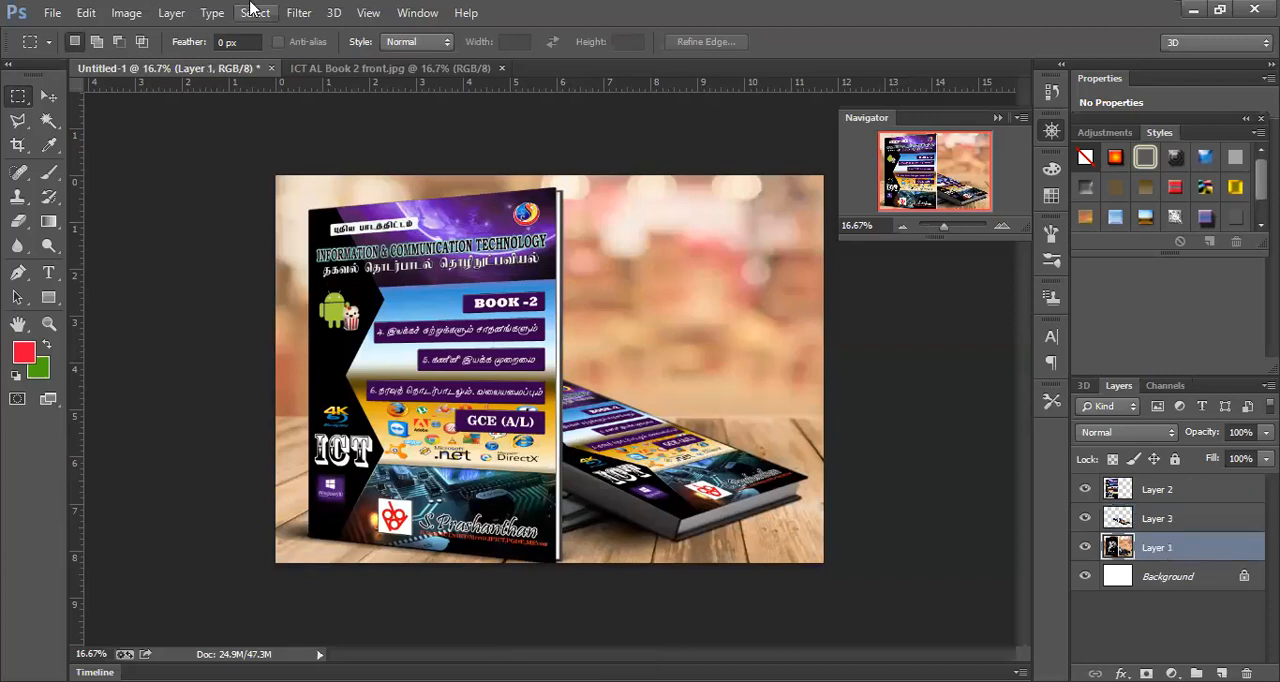
left_click(127, 14)
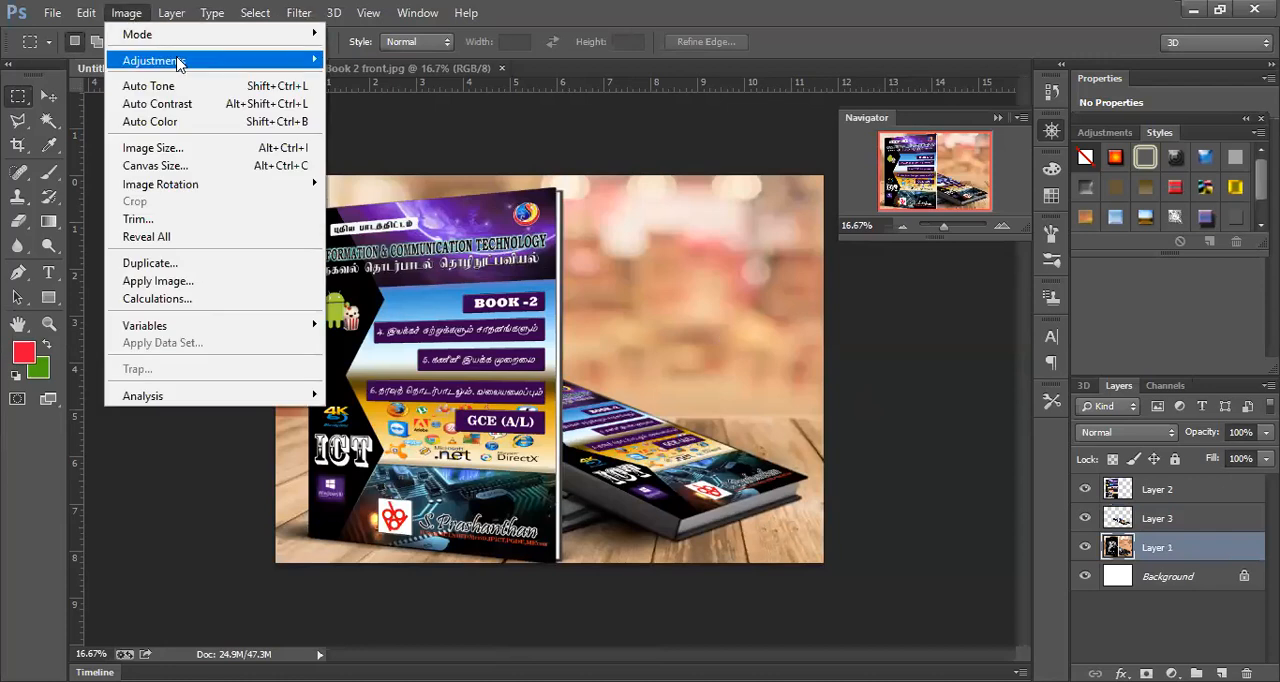
mouse_move(290, 65)
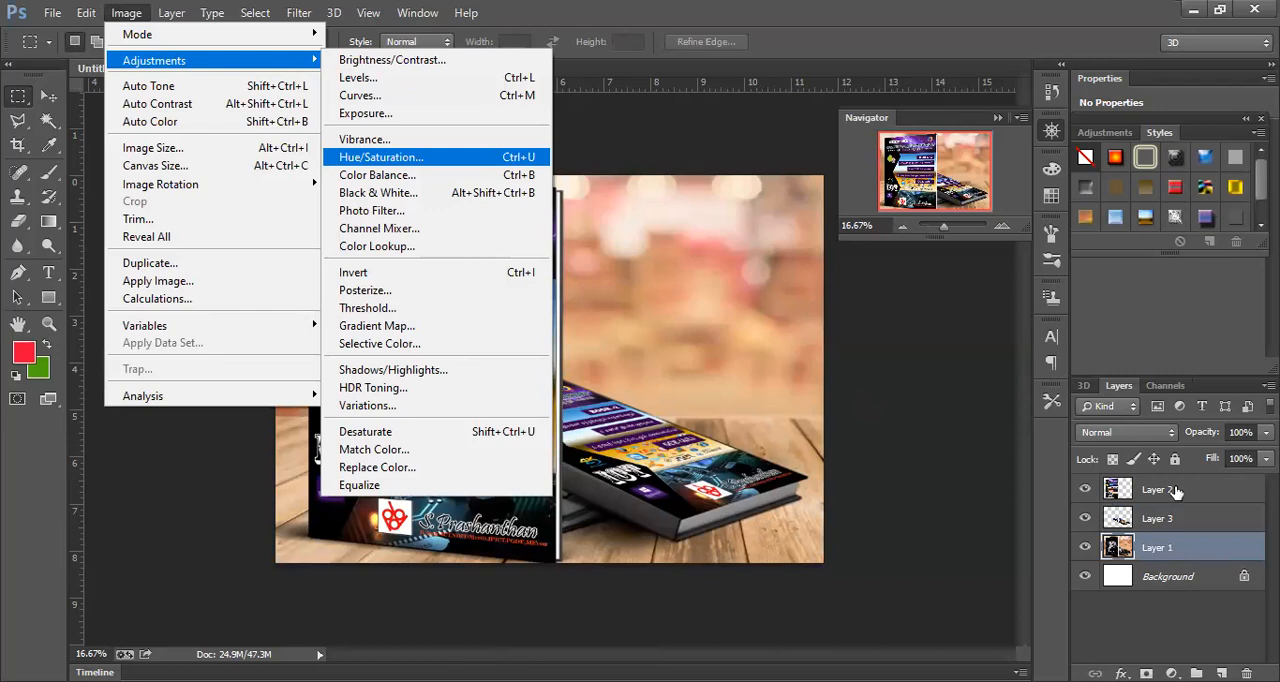
key("Return")
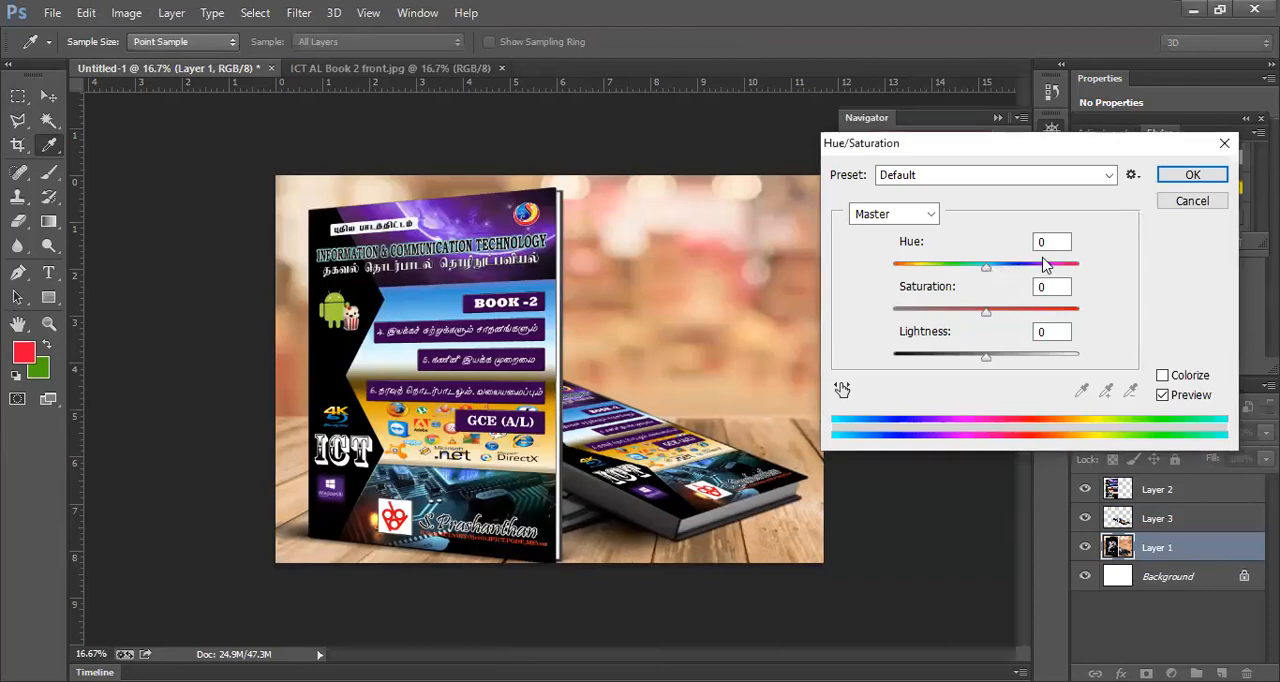
left_click_drag(989, 271, 1040, 316)
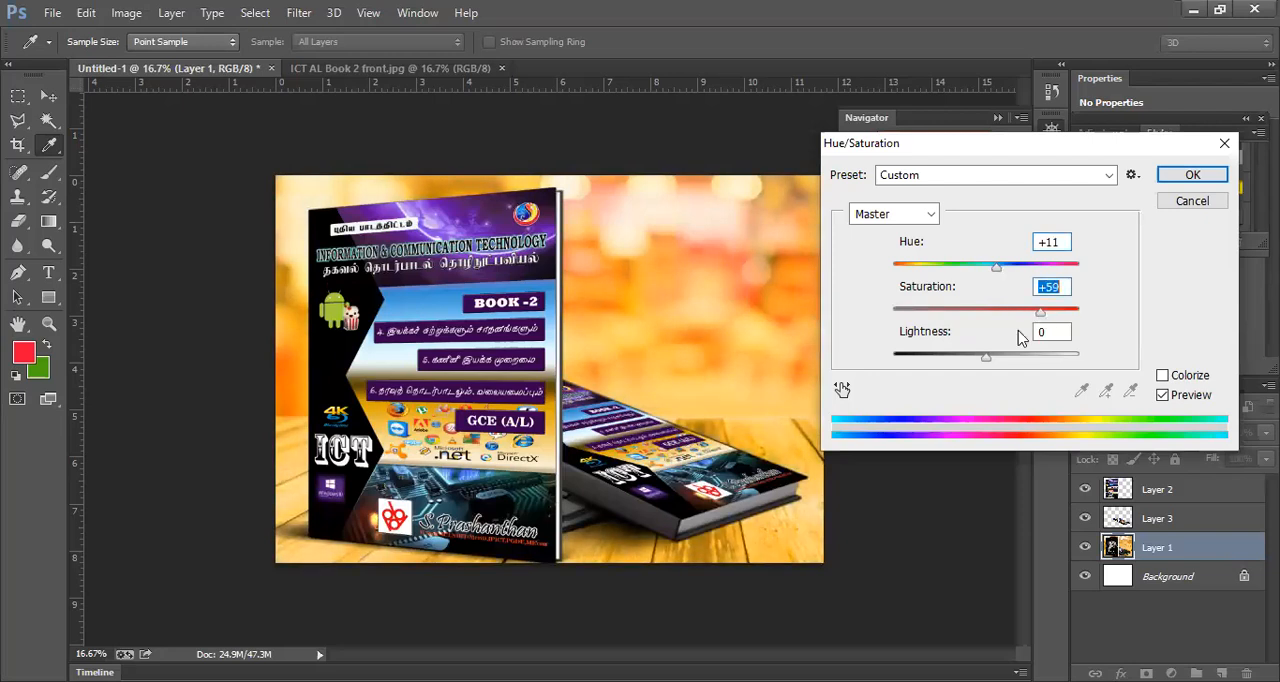
mouse_move(986, 358)
left_mouse_down()
mouse_move(951, 363)
mouse_move(1014, 356)
mouse_move(977, 364)
left_mouse_up()
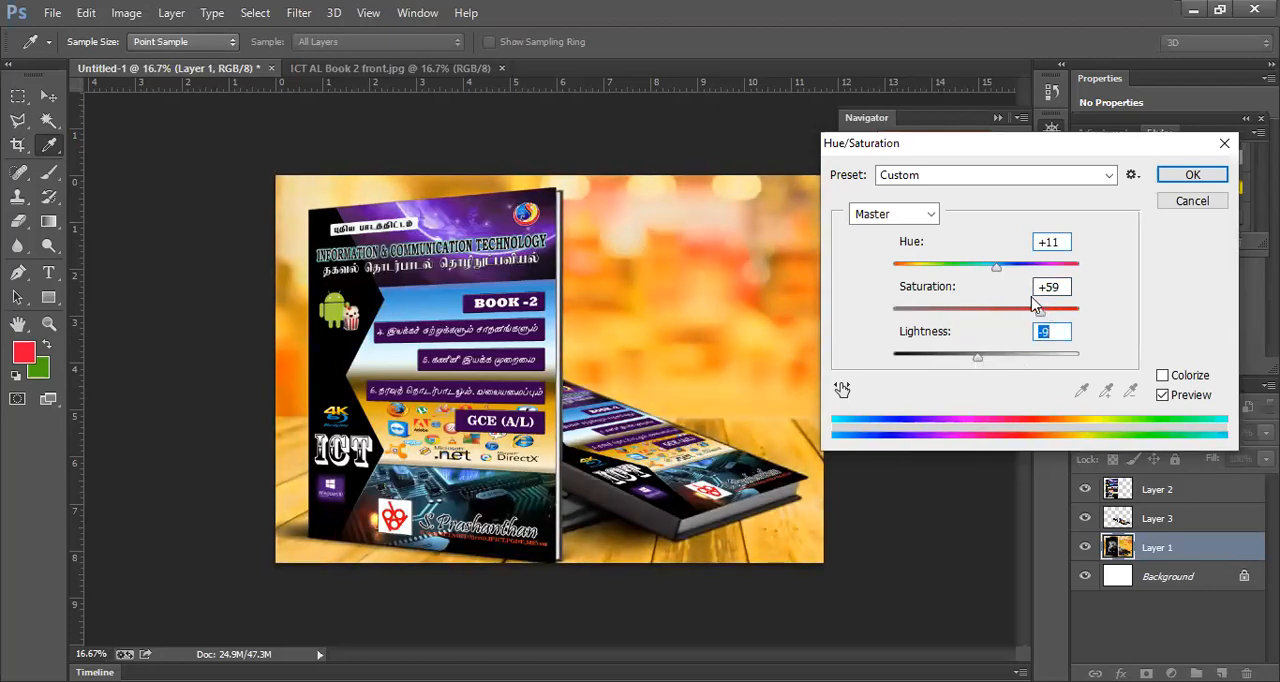
left_click_drag(1043, 318, 980, 278)
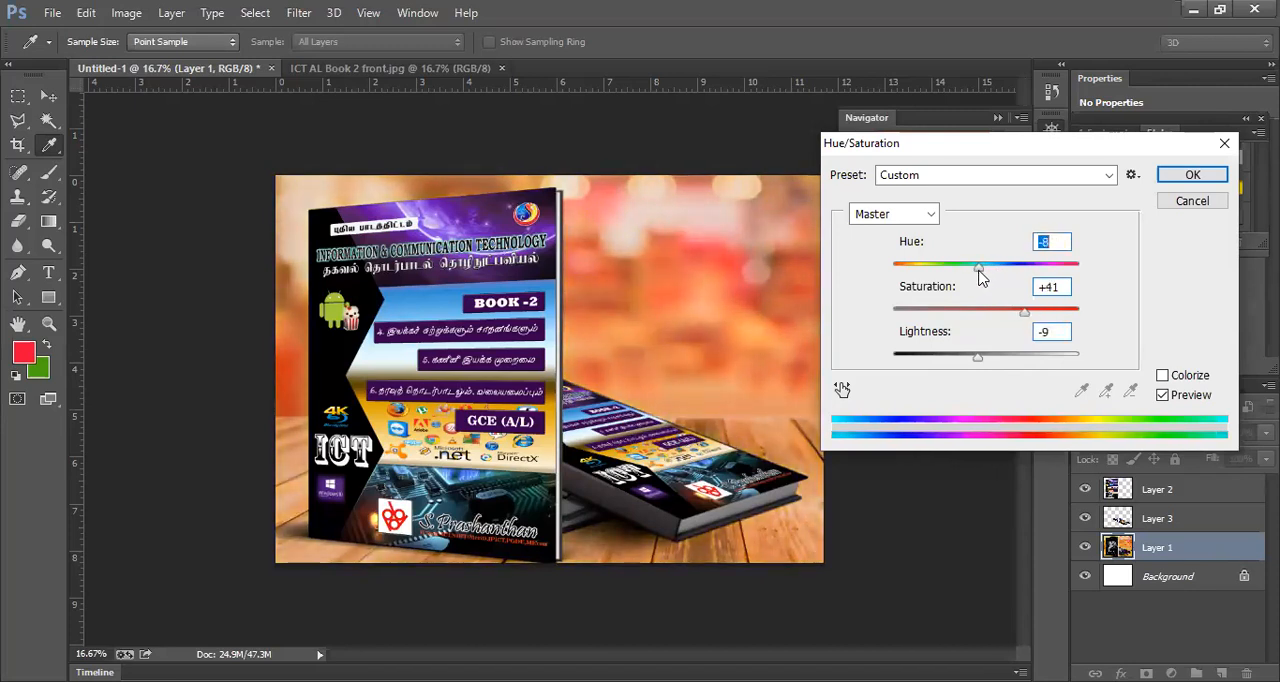
left_click(1180, 177)
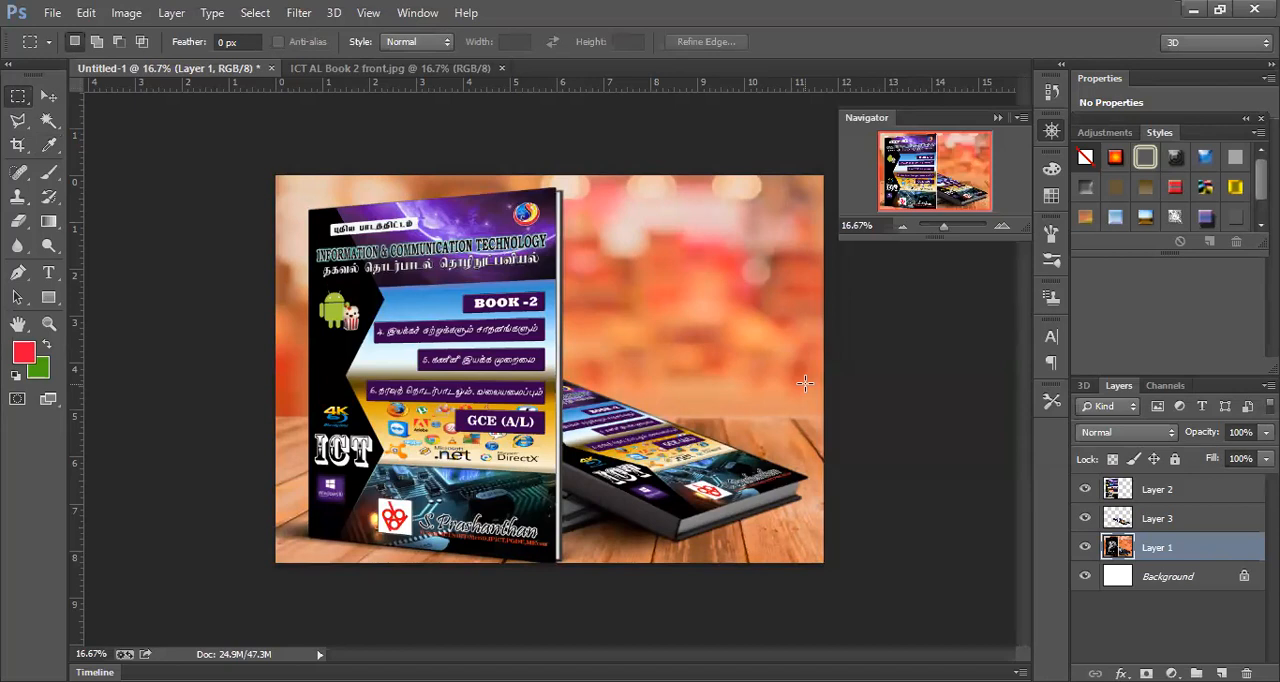
- Try a Hue/Saturation adjustment with hue +25 on Layer 3, the lying book's cover
left_click(1158, 519)
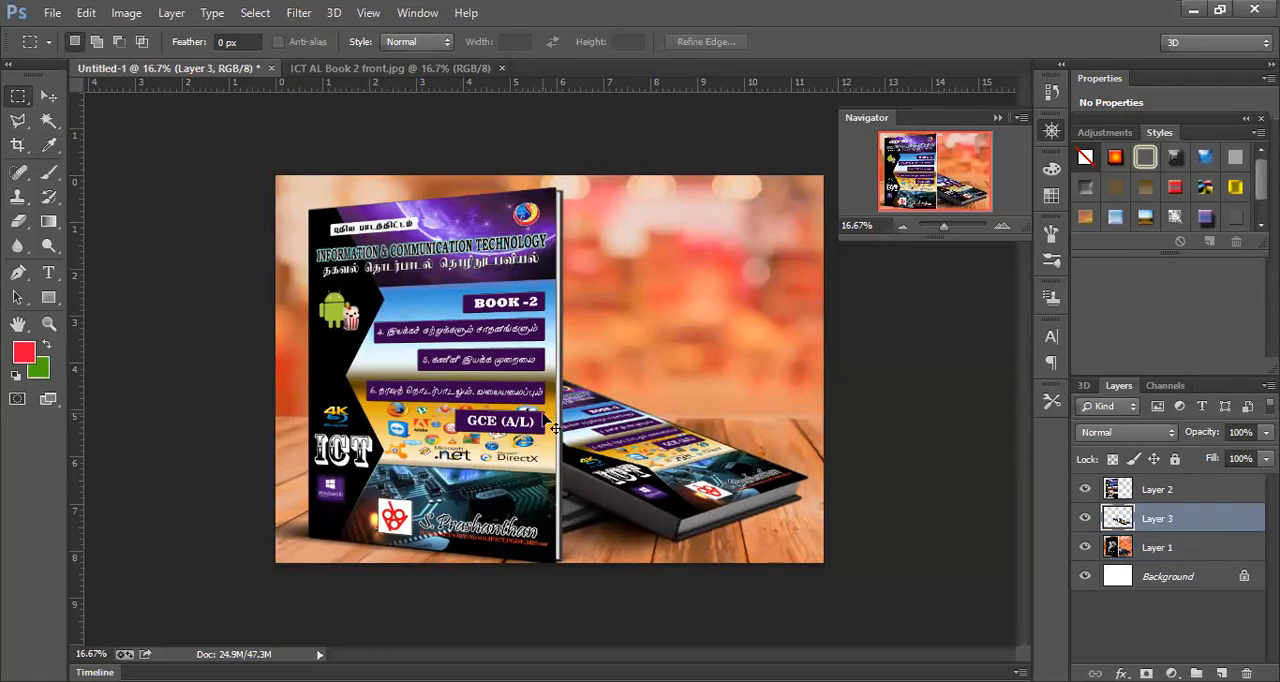
key("ctrl+u")
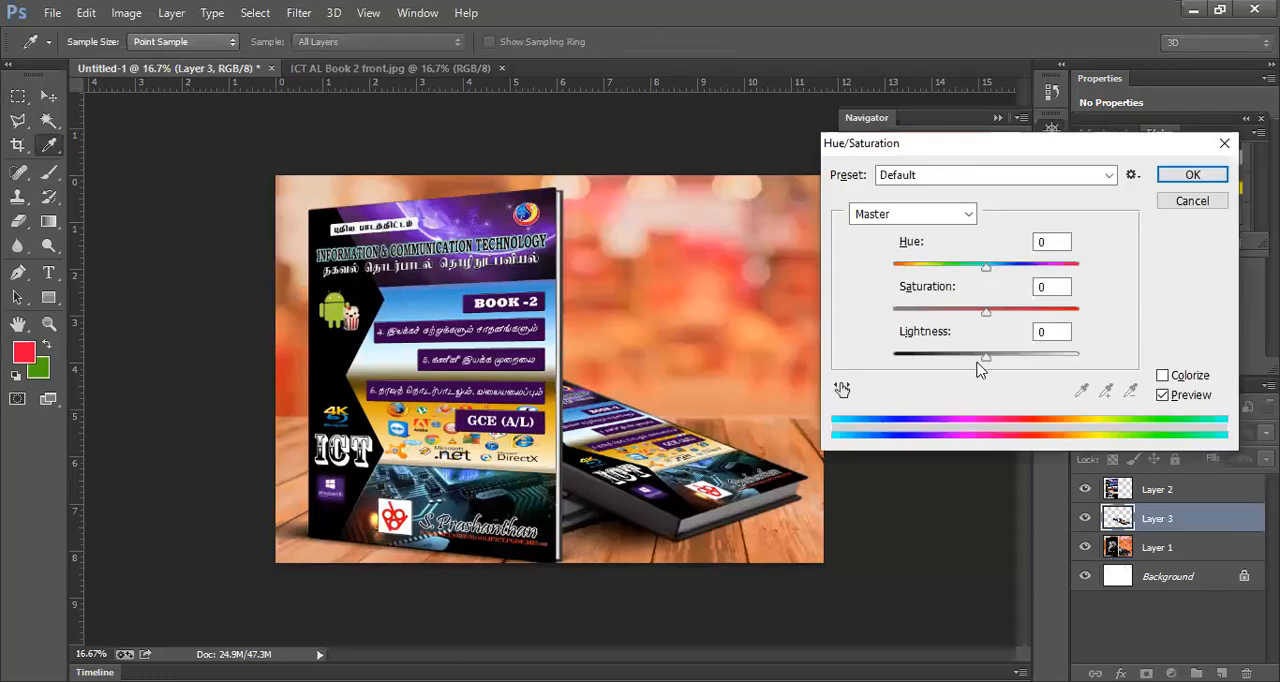
mouse_move(986, 270)
left_mouse_down()
mouse_move(1047, 277)
mouse_move(936, 288)
mouse_move(1010, 275)
left_mouse_up()
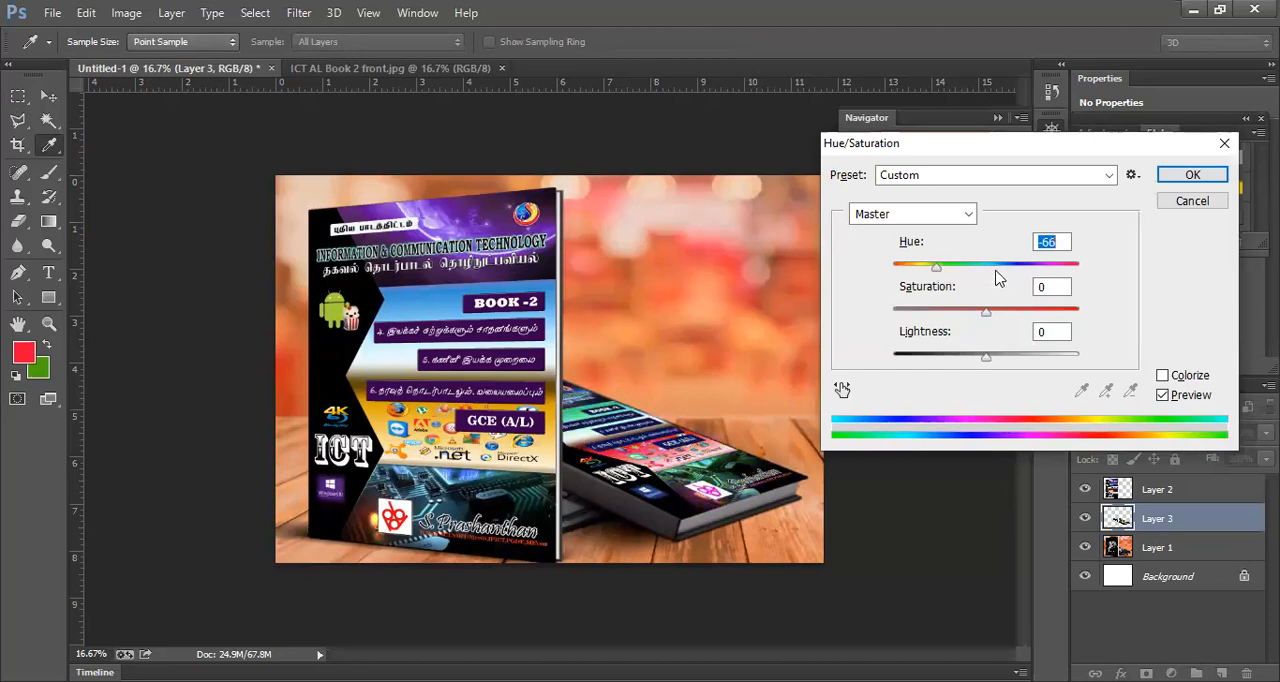
left_click(1187, 203)
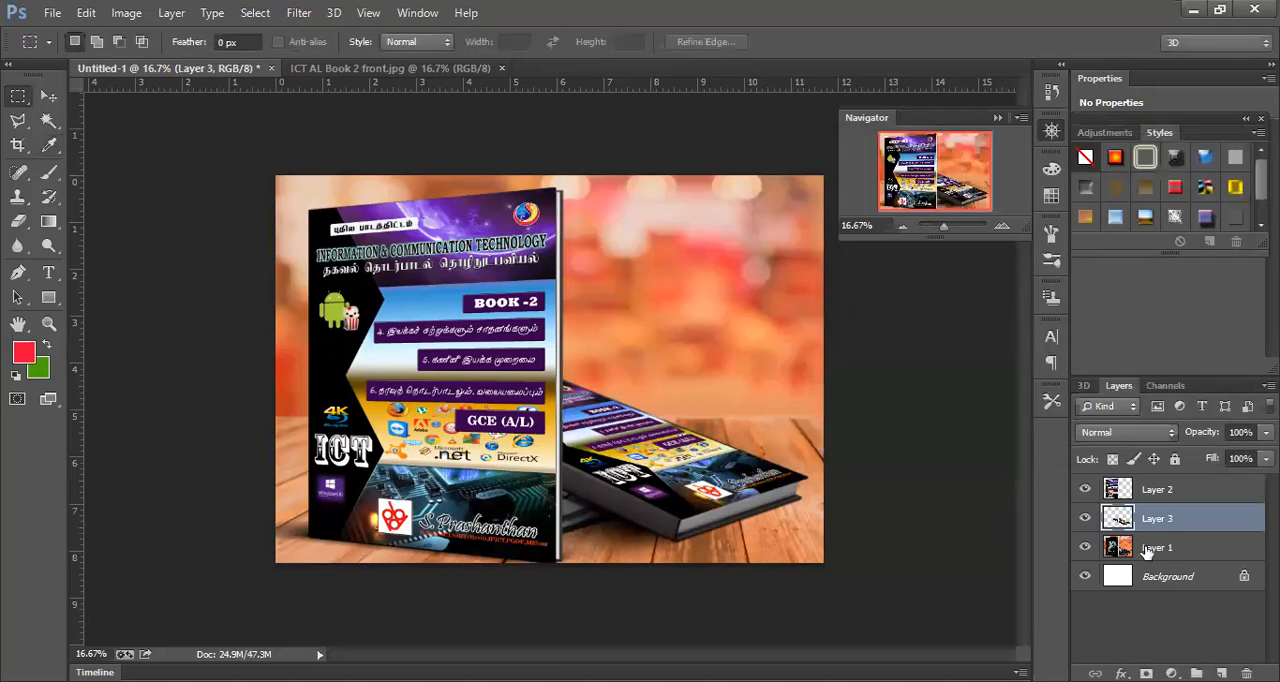
- Outline the lying book's dark spine on Layer 1 with the Polygonal Lasso
left_click(1147, 553)
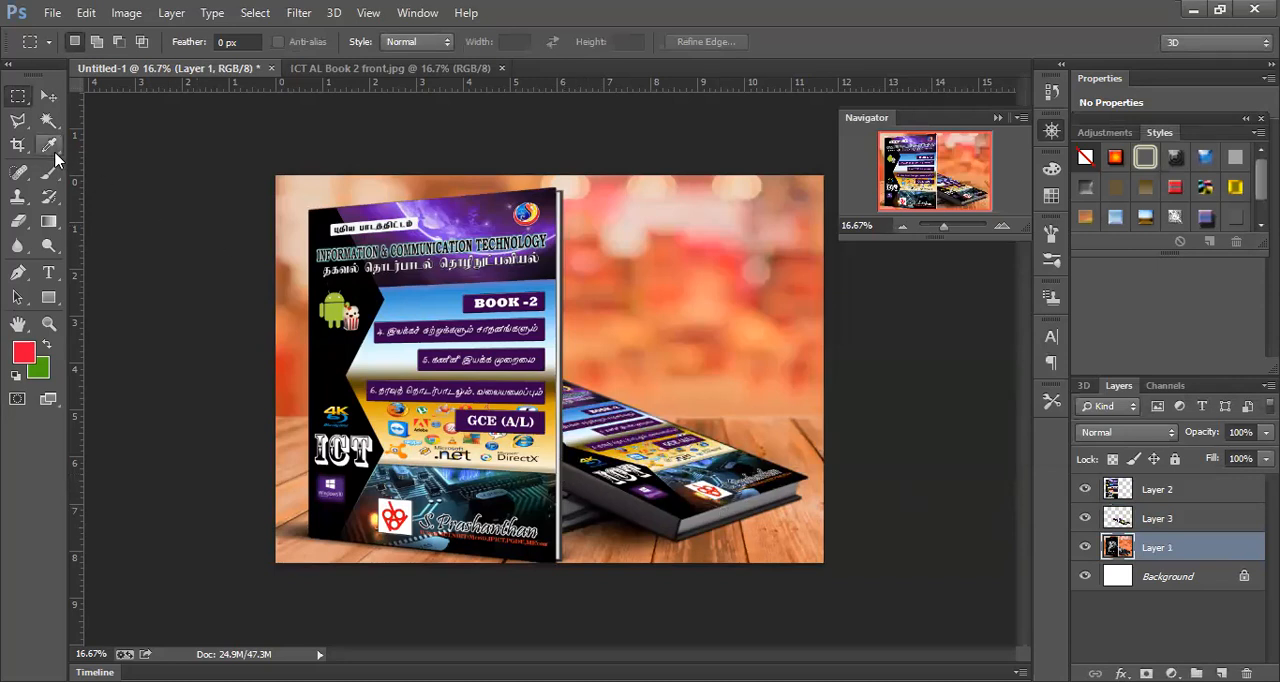
left_click(20, 124)
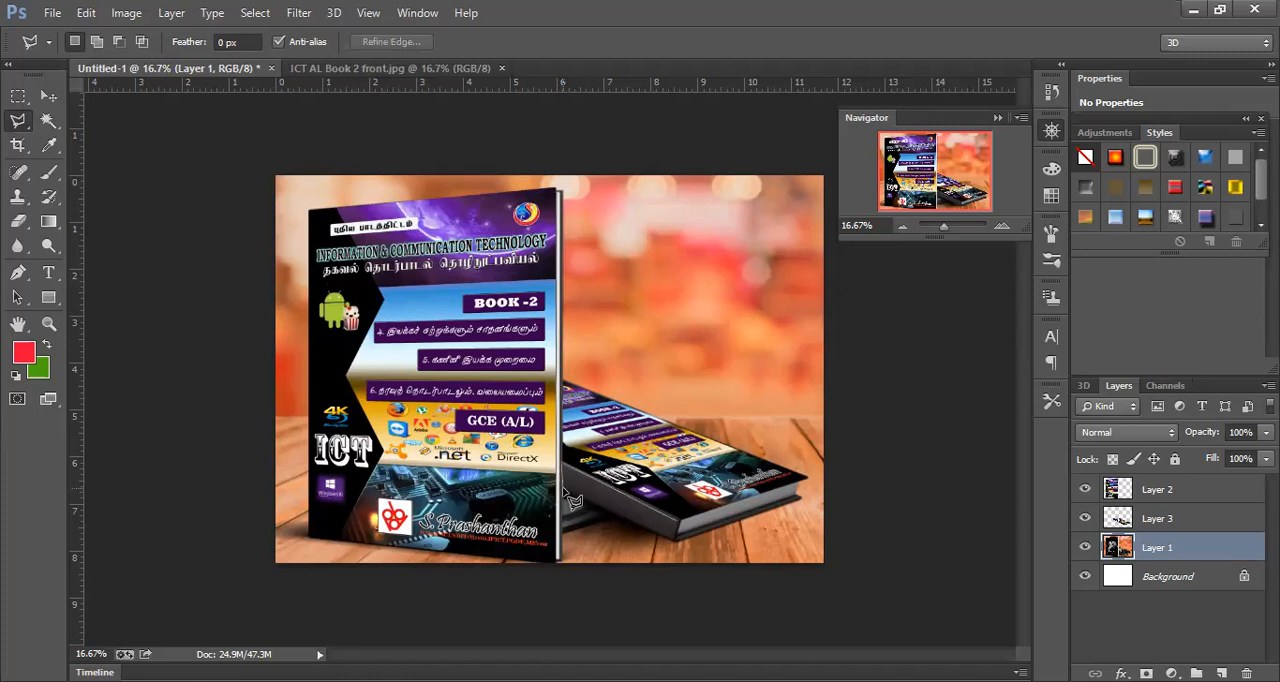
left_click(676, 530)
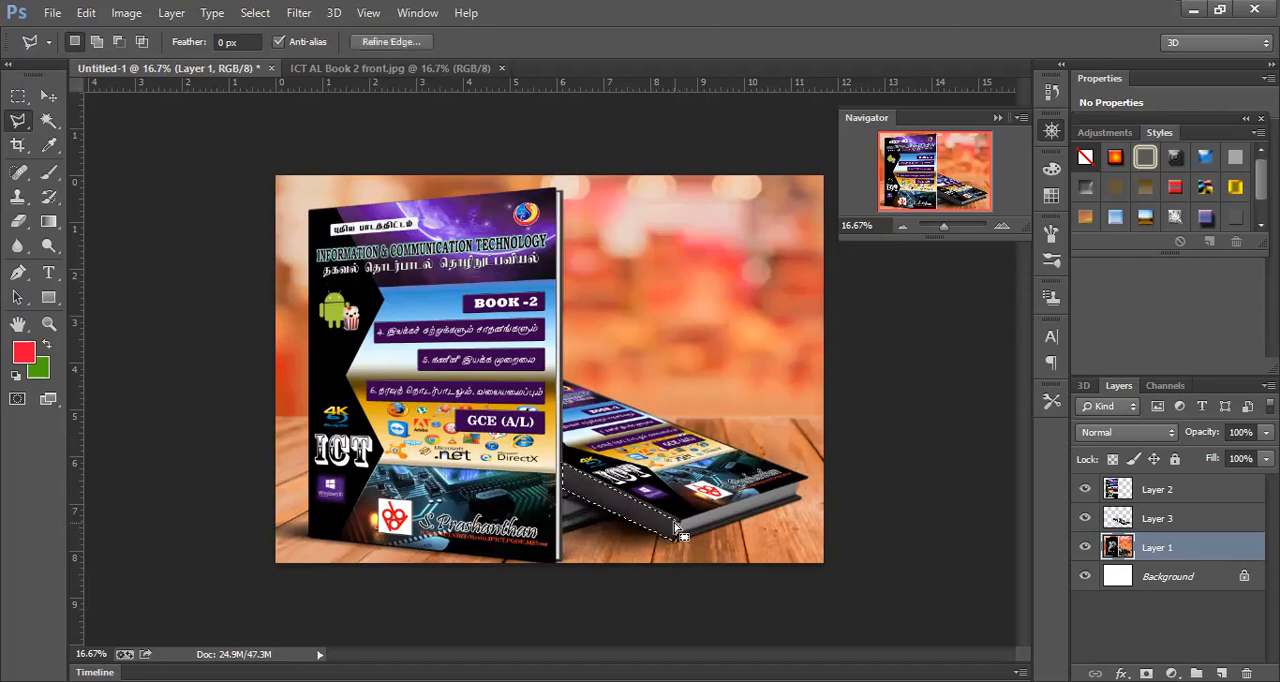
key("i")
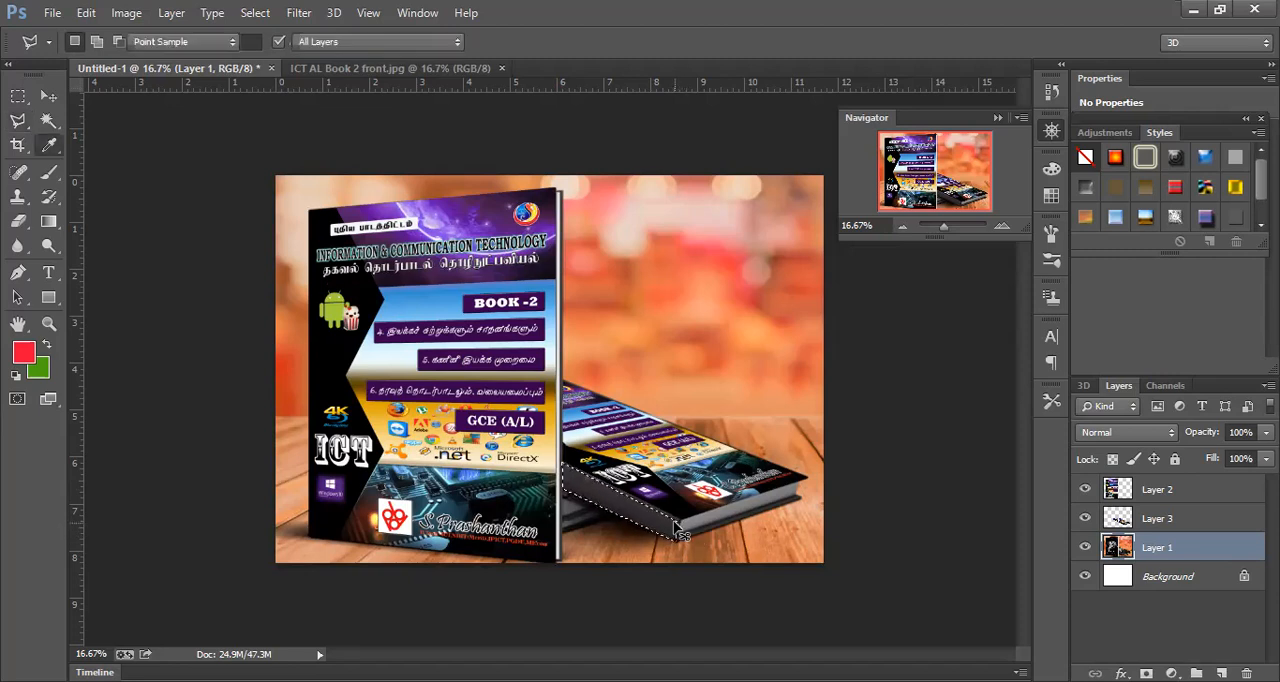
- Try Hue/Saturation on the selected spine with hue +91, saturation +91 and lightness -6, and drop the selection
key("ctrl+u")
left_click_drag(991, 272, 1030, 268)
left_click_drag(986, 311, 1062, 316)
left_click_drag(1070, 315, 1074, 313)
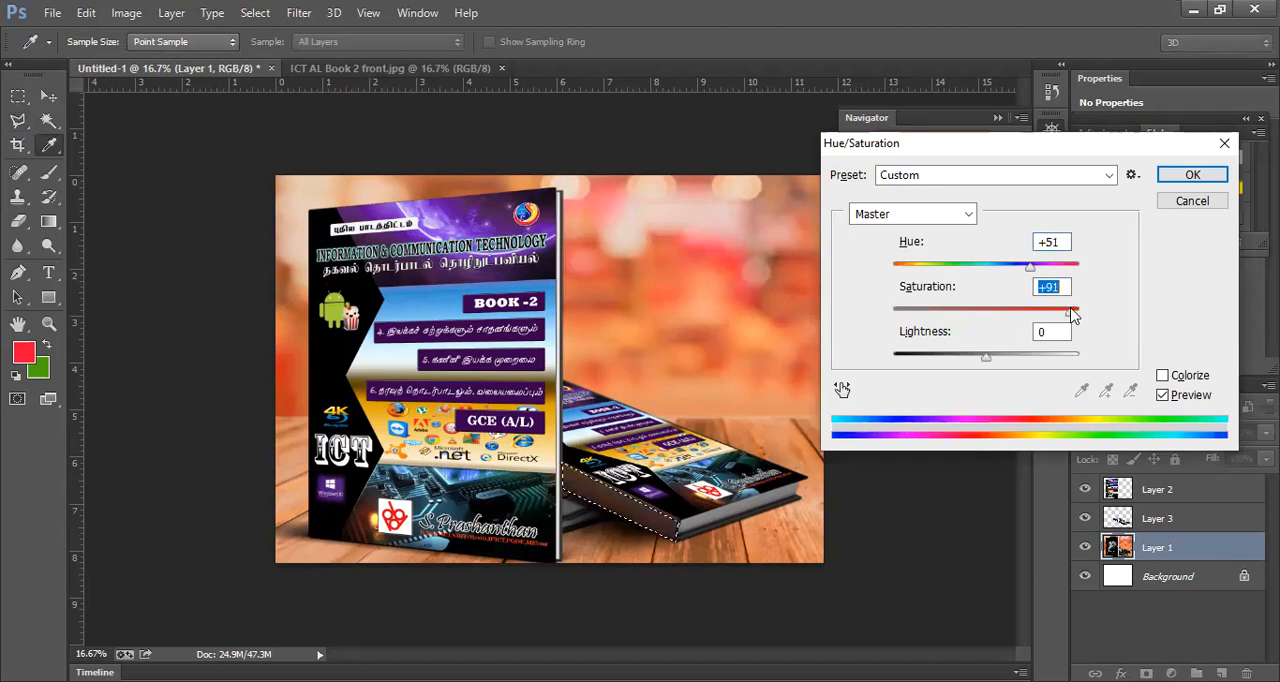
mouse_move(990, 360)
left_mouse_down()
mouse_move(1055, 362)
mouse_move(960, 355)
mouse_move(982, 357)
left_mouse_up()
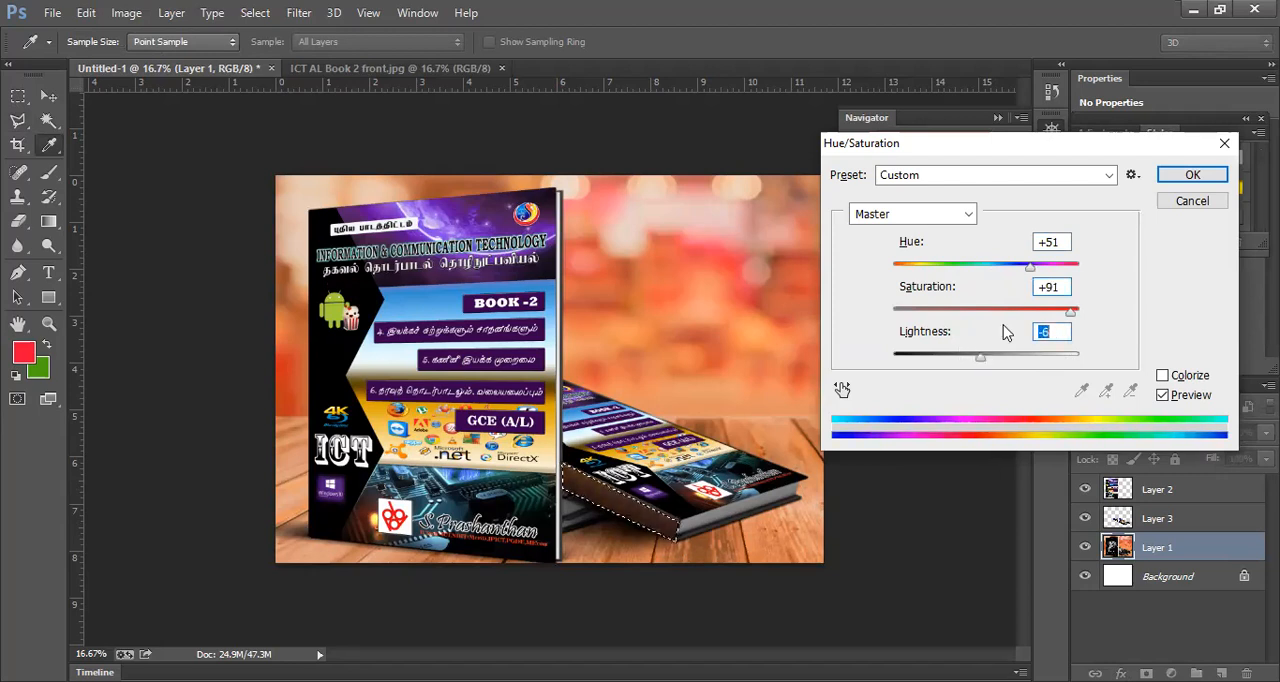
mouse_move(1032, 268)
left_mouse_down()
mouse_move(988, 272)
mouse_move(1045, 270)
left_mouse_up()
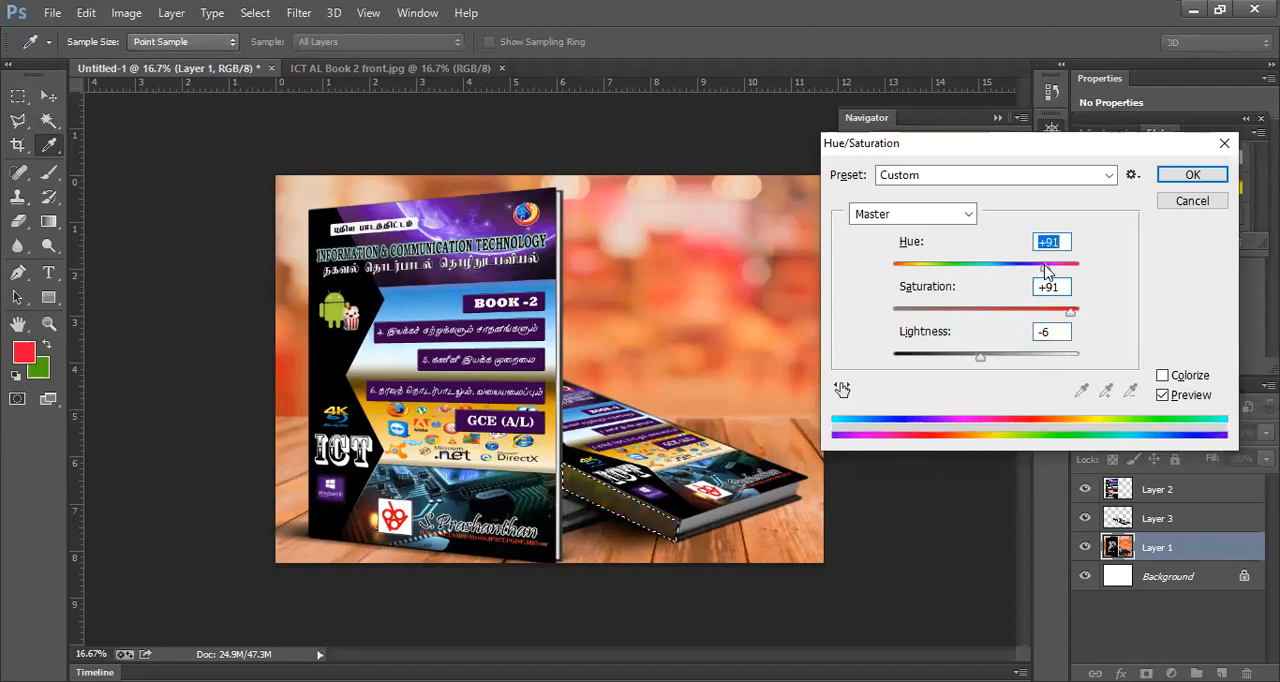
left_click(1183, 203)
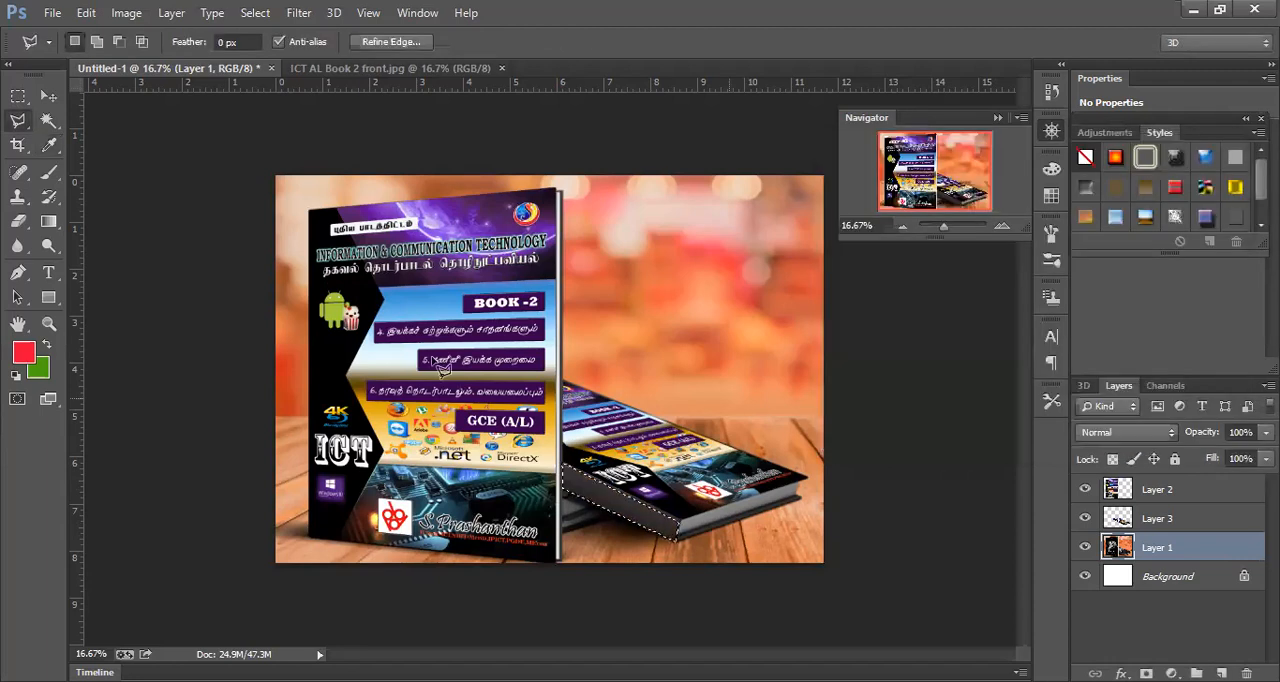
left_click(16, 95)
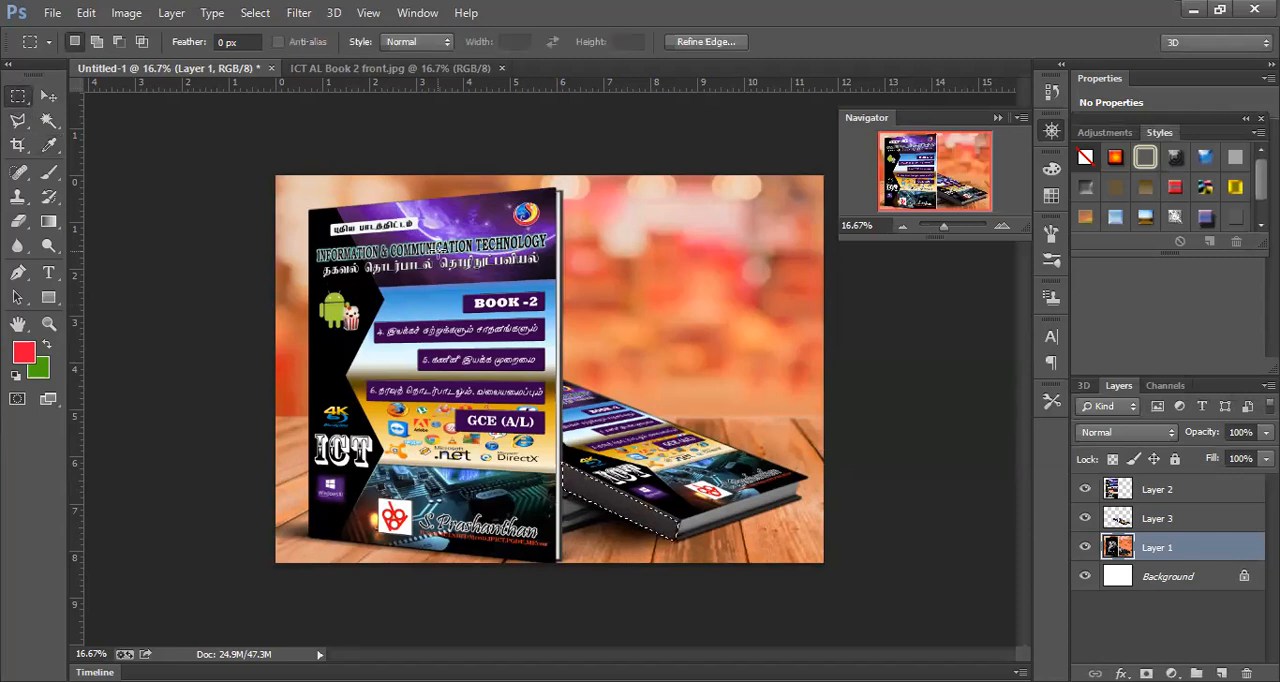
left_click(672, 523)
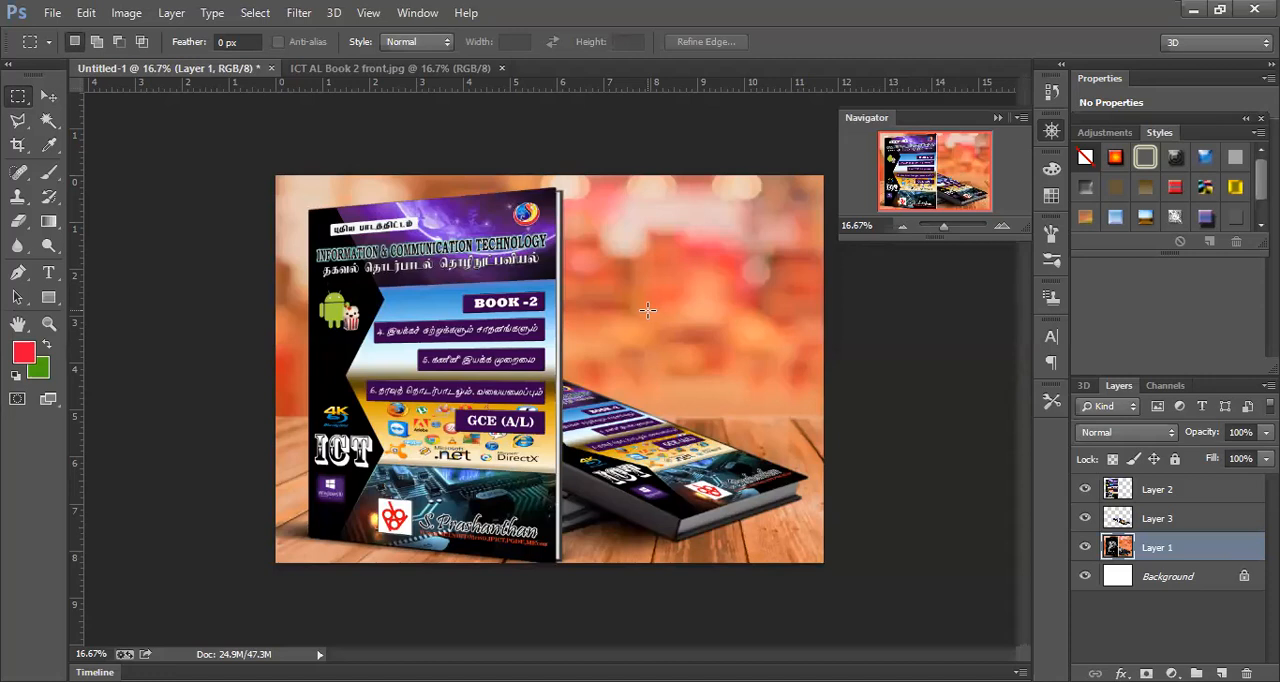
- Save the mockup to the Desktop as a layered Photoshop file named book, with Maximize Compatibility on
left_click(55, 15)
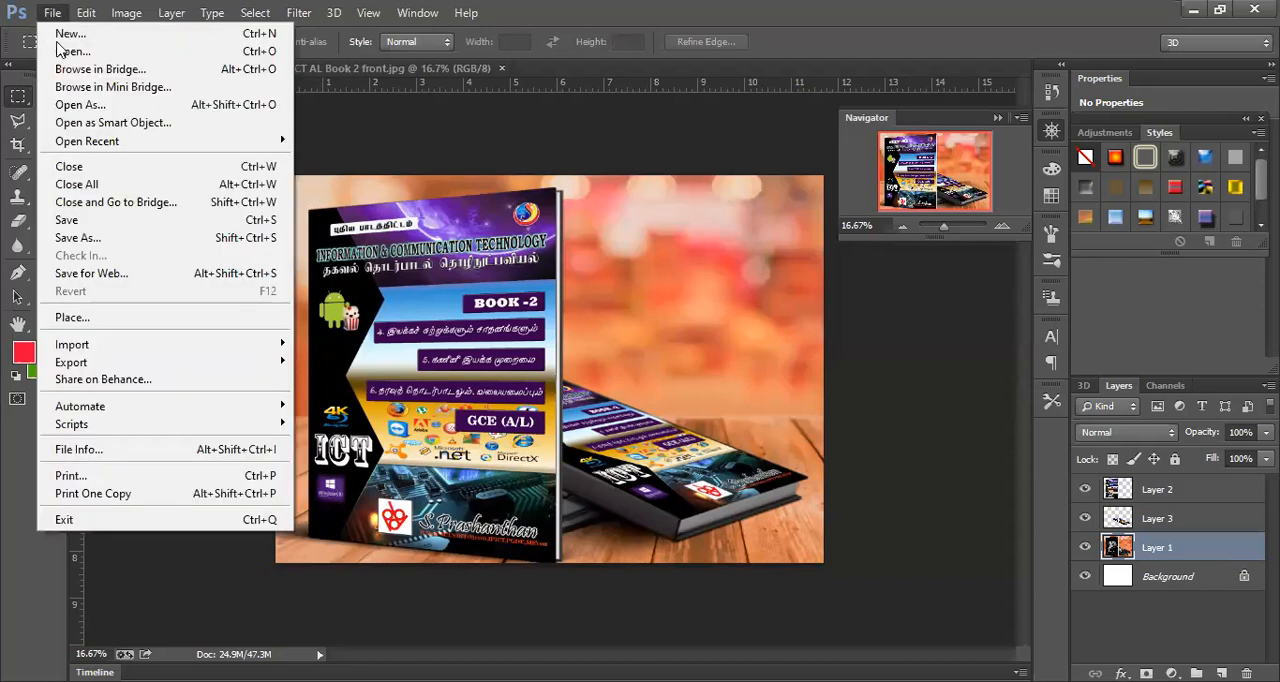
left_click(80, 240)
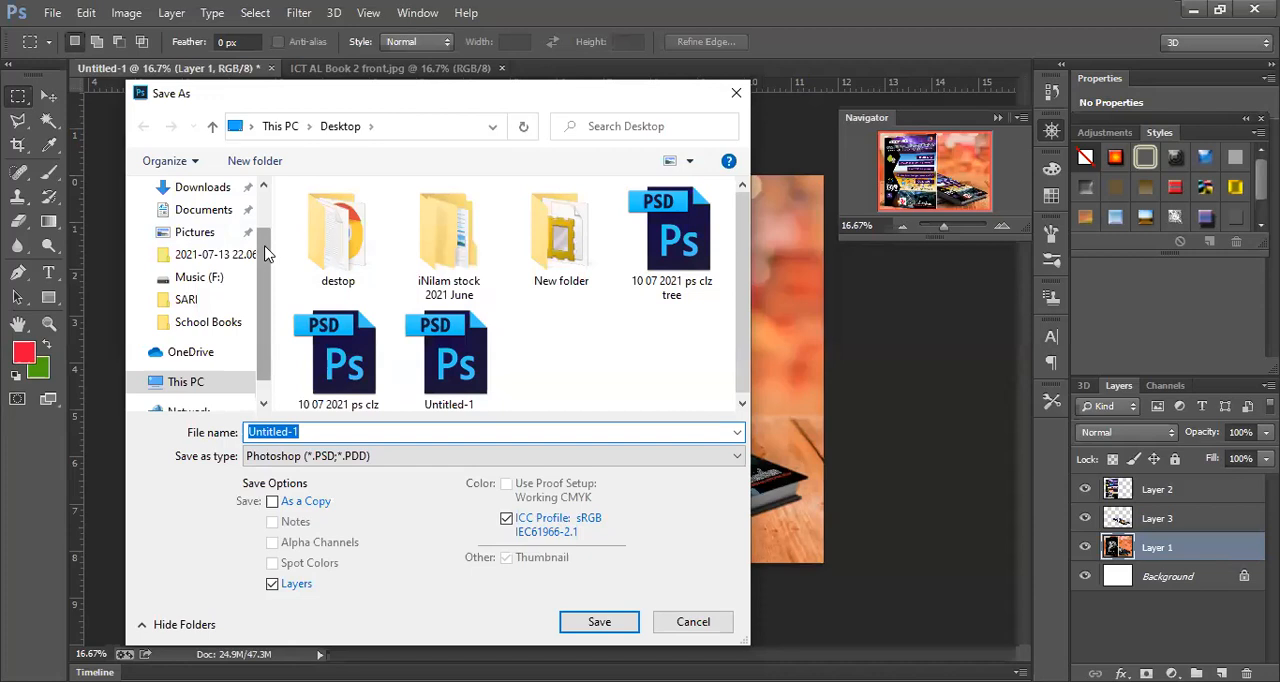
scroll(257, 214, "up", 1)
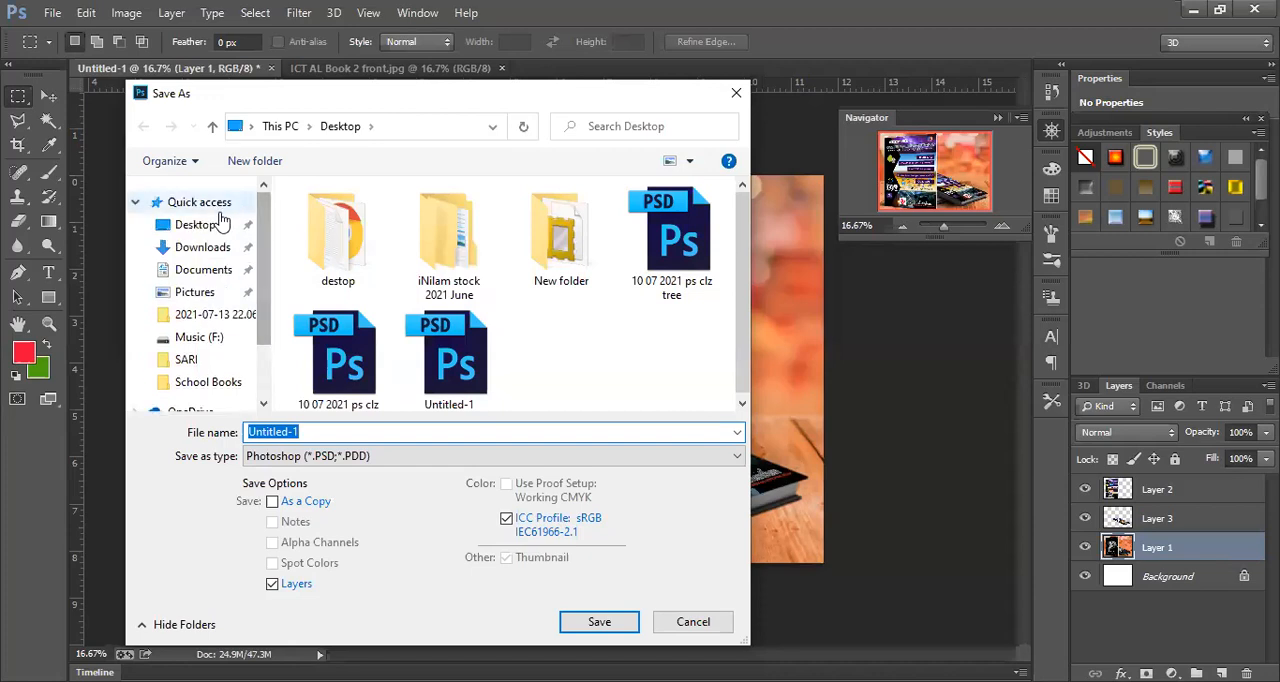
left_click(205, 226)
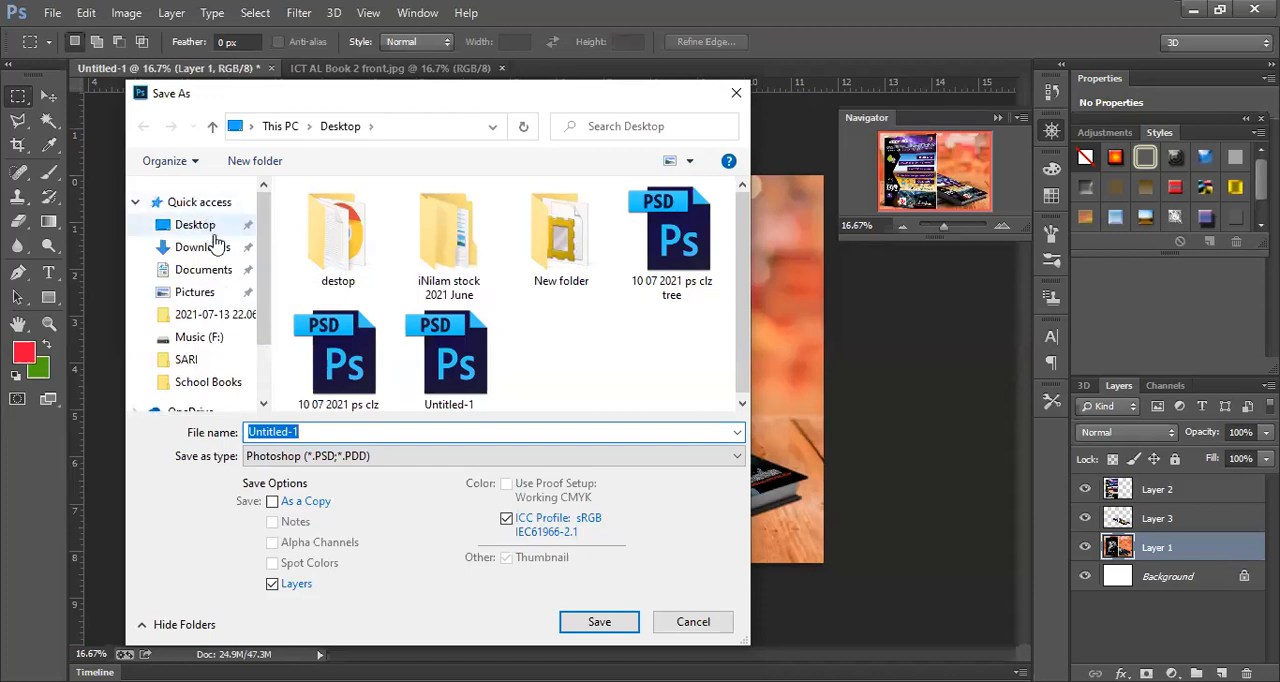
double_click(325, 431)
type("book")
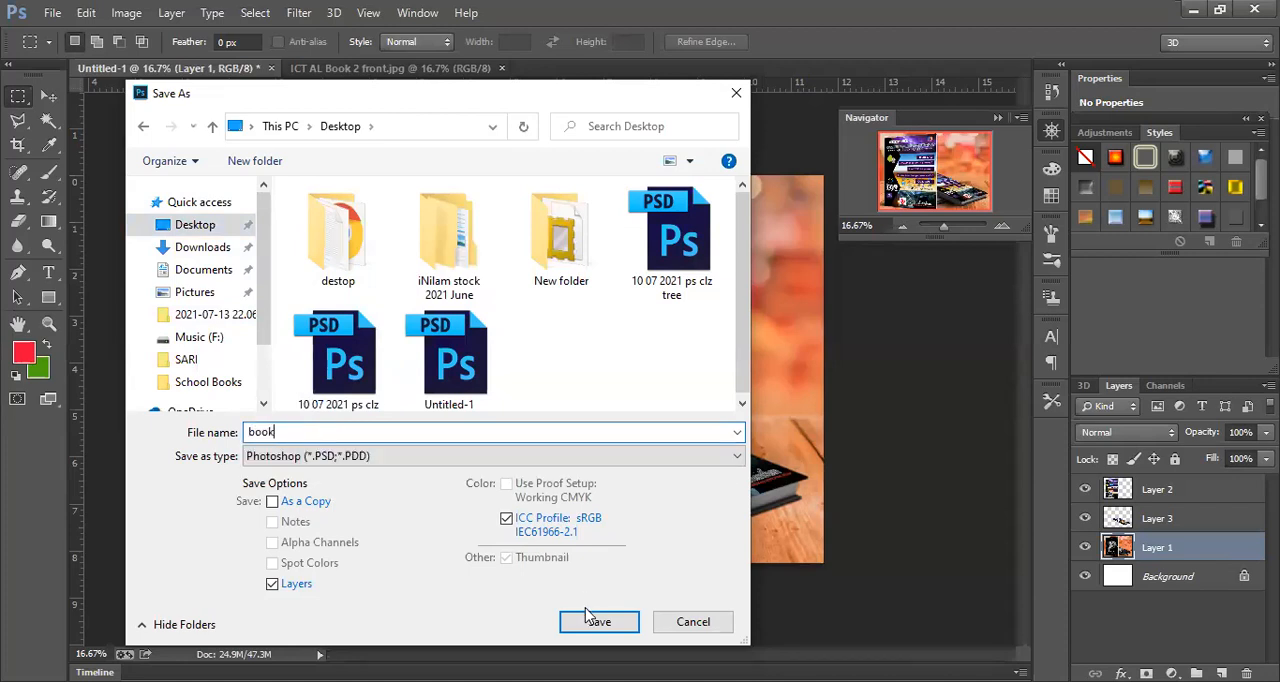
left_click(590, 622)
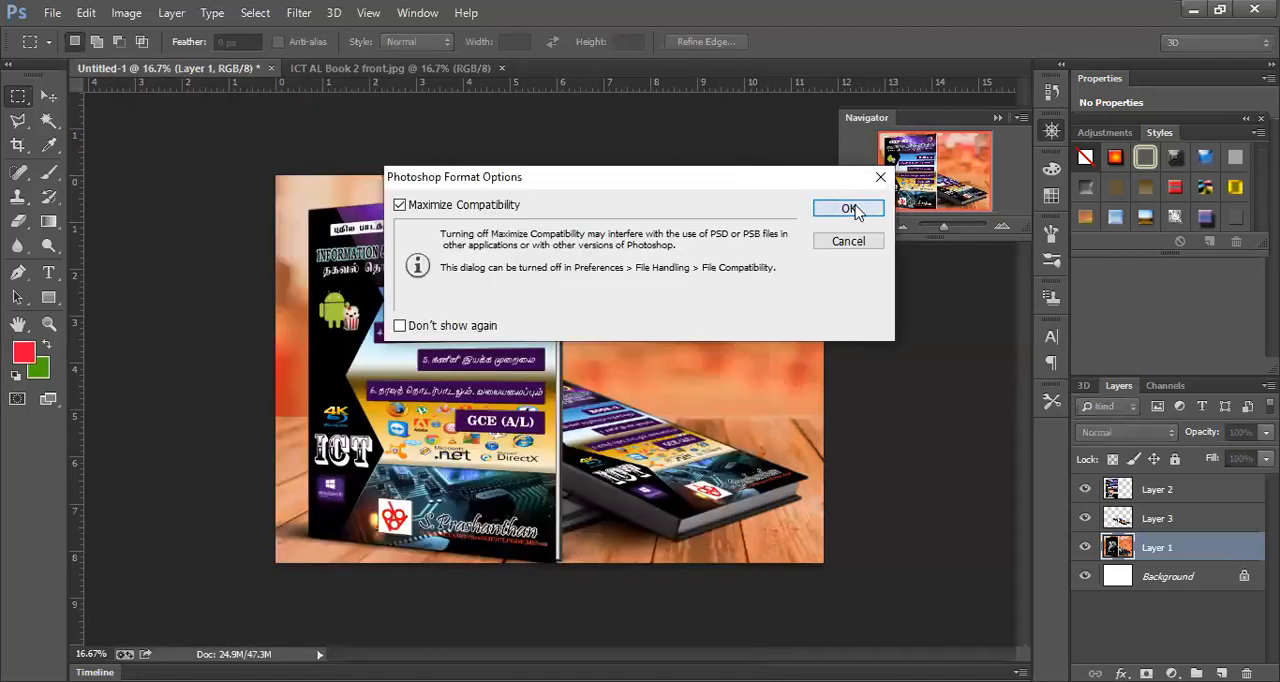
left_click(848, 209)
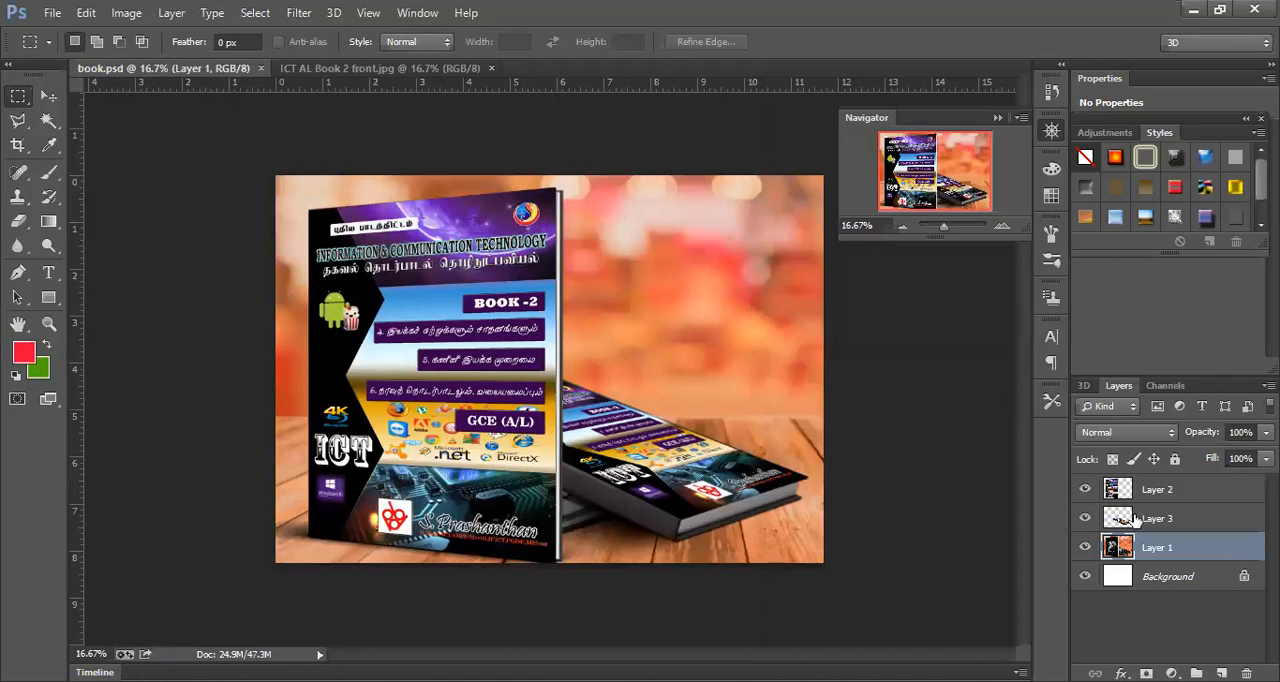
left_click(1137, 517)
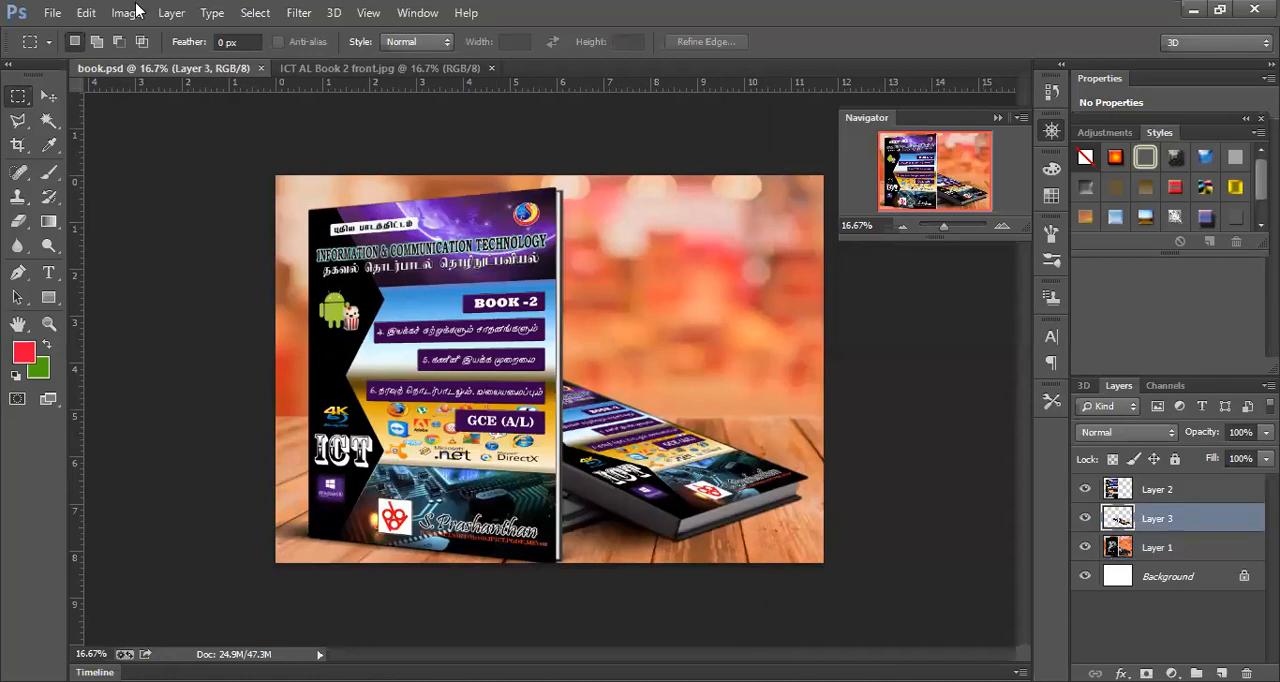
left_click(86, 13)
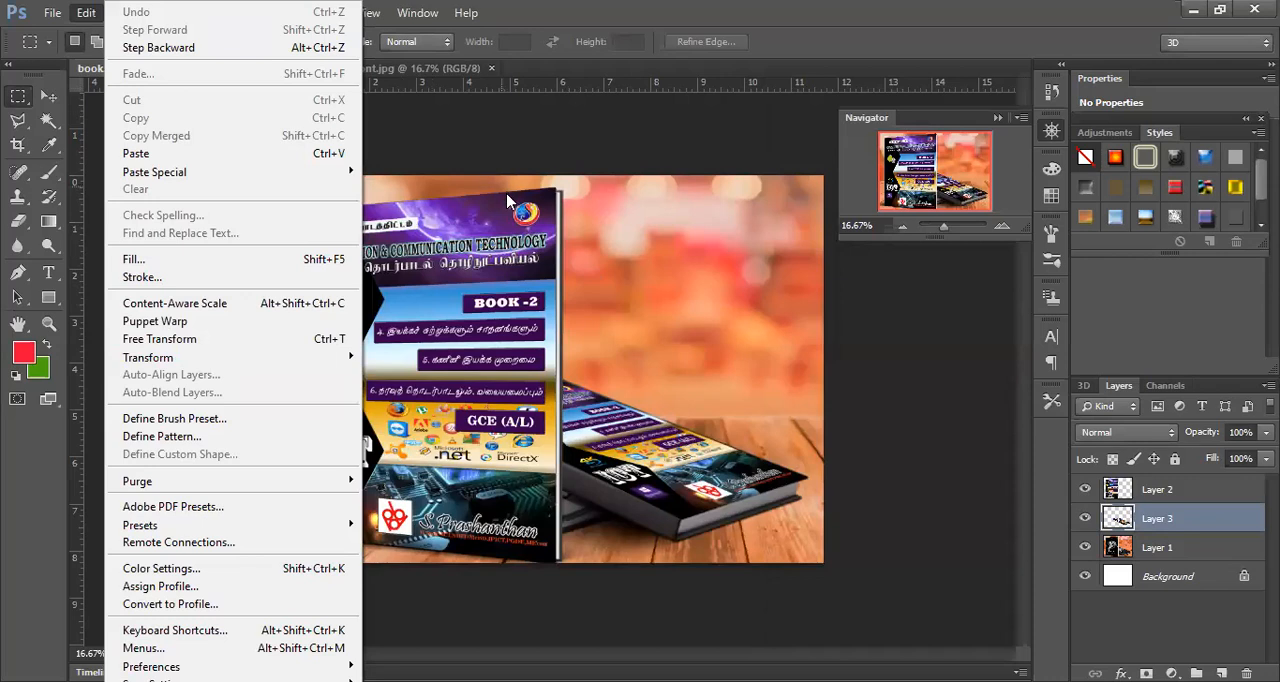
left_click(760, 313)
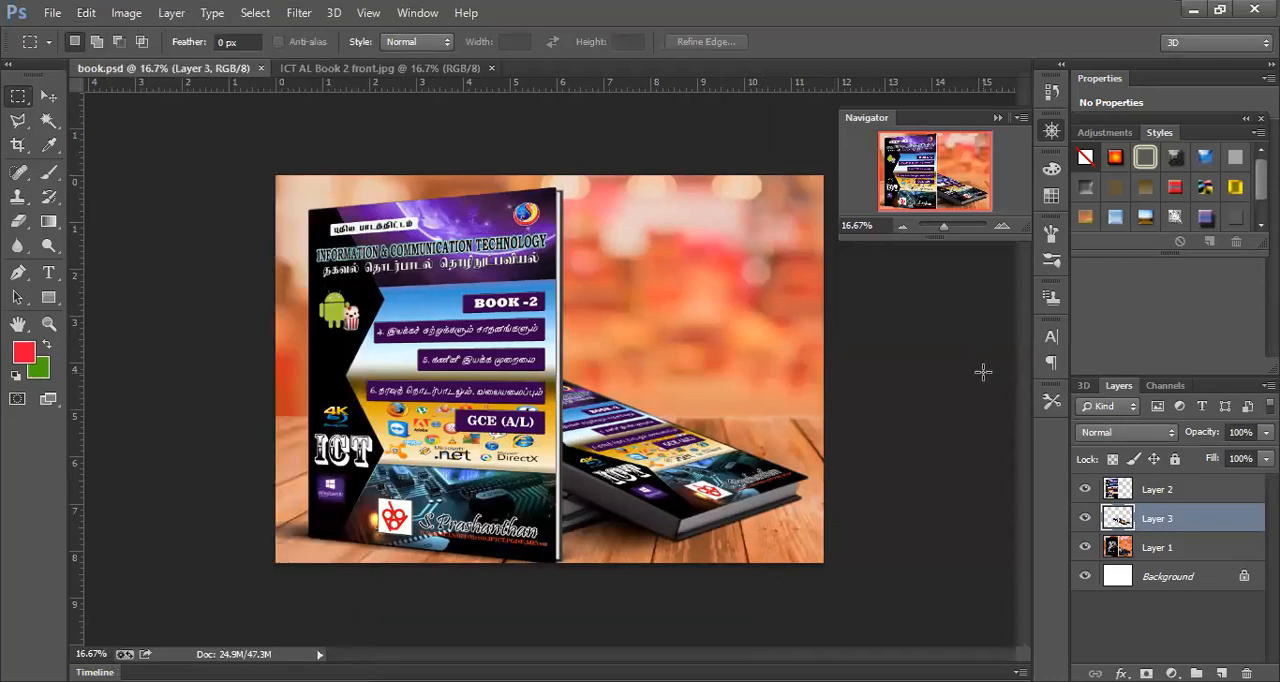
- Save a JPEG copy of the mockup named book to the Desktop at maximum quality 12, Baseline ("Standard")
left_click(51, 13)
left_click(94, 238)
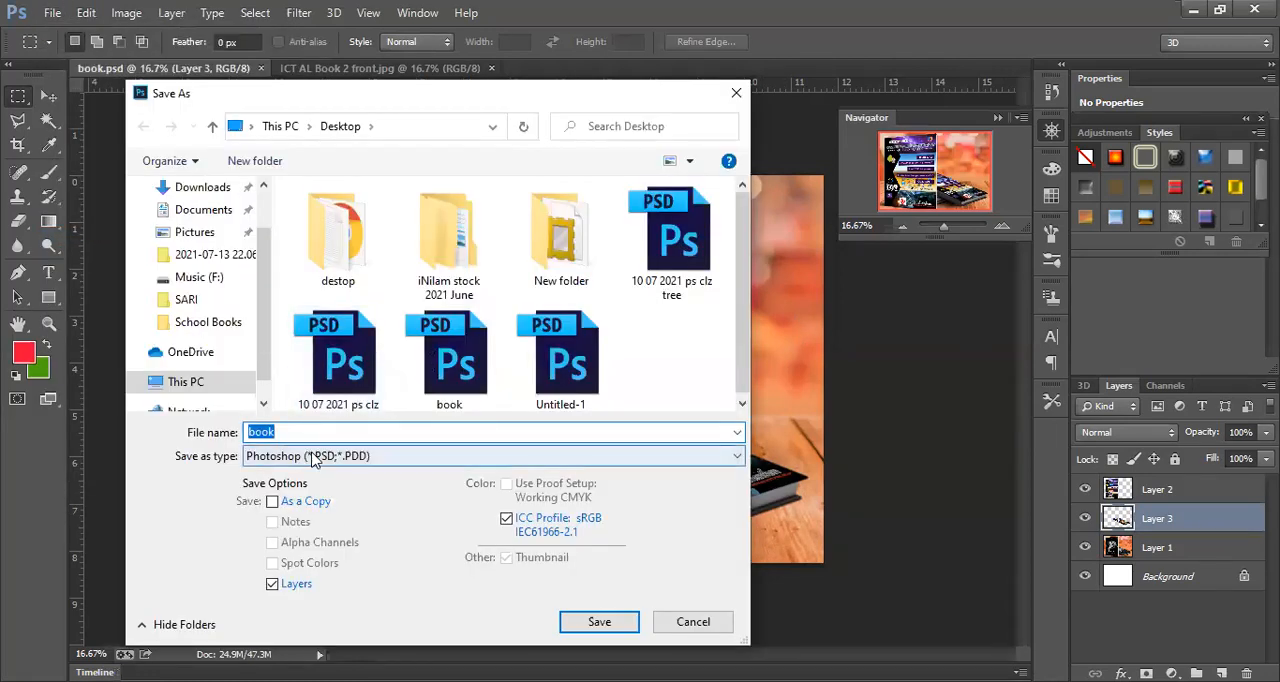
left_click(314, 456)
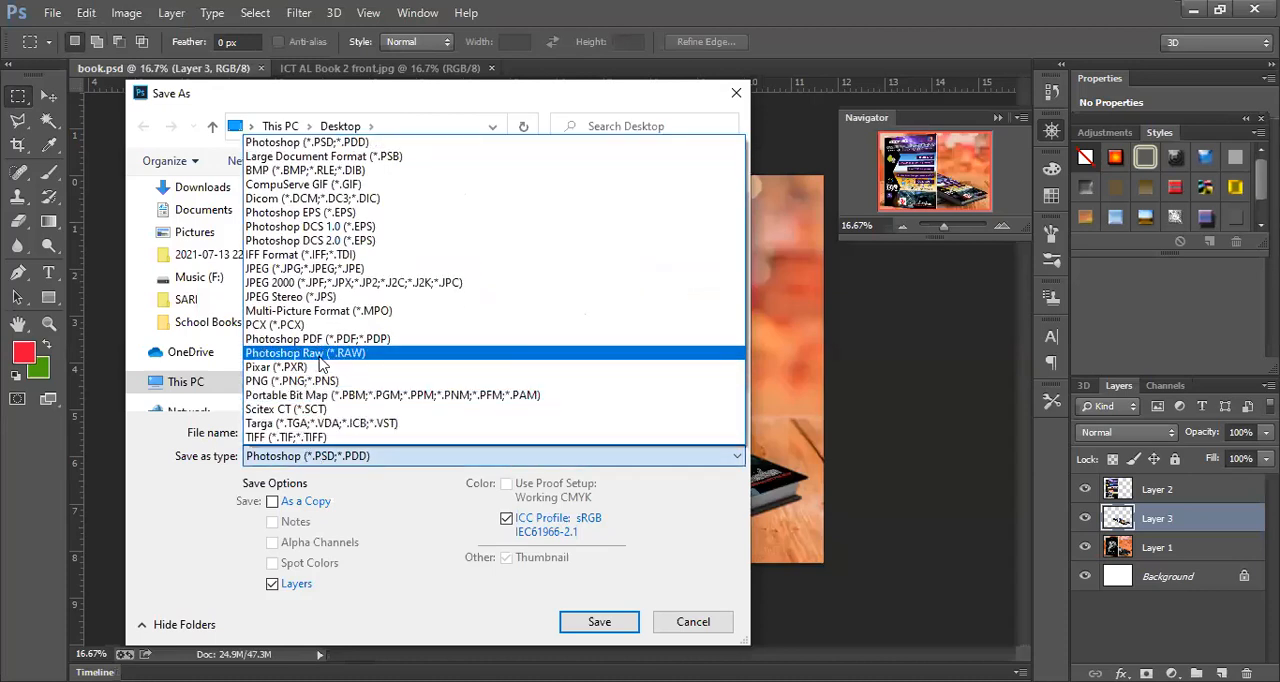
left_click(320, 270)
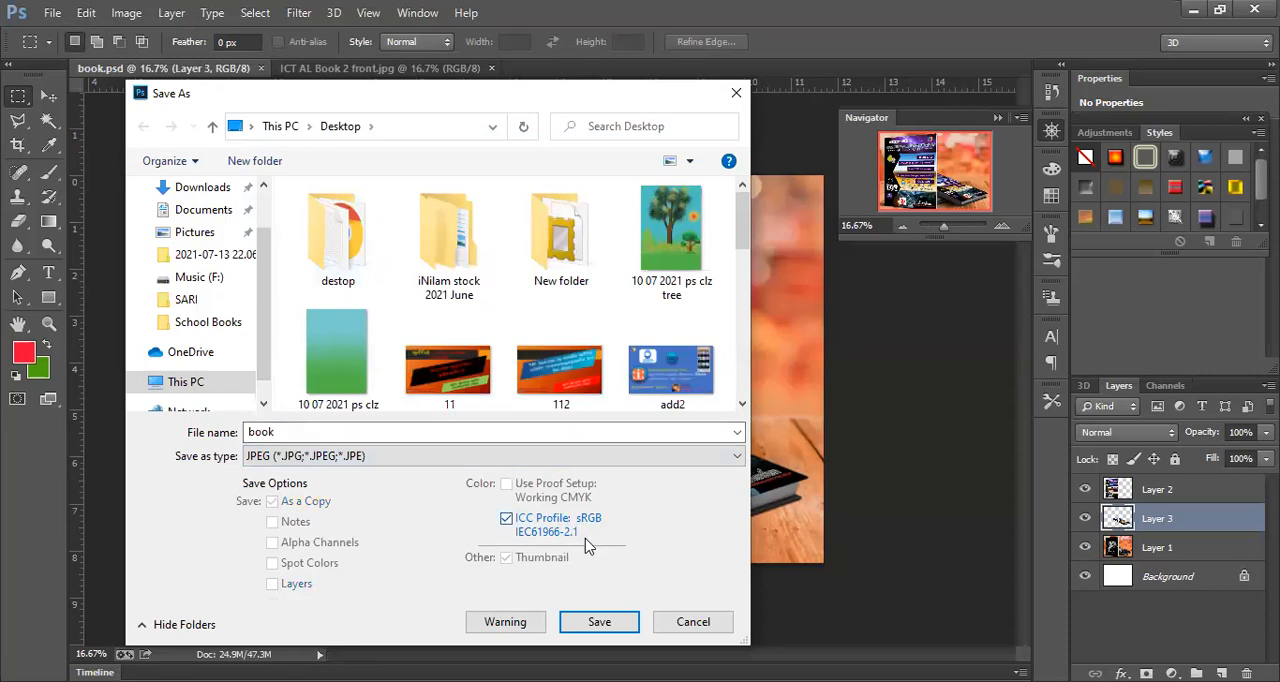
left_click(597, 622)
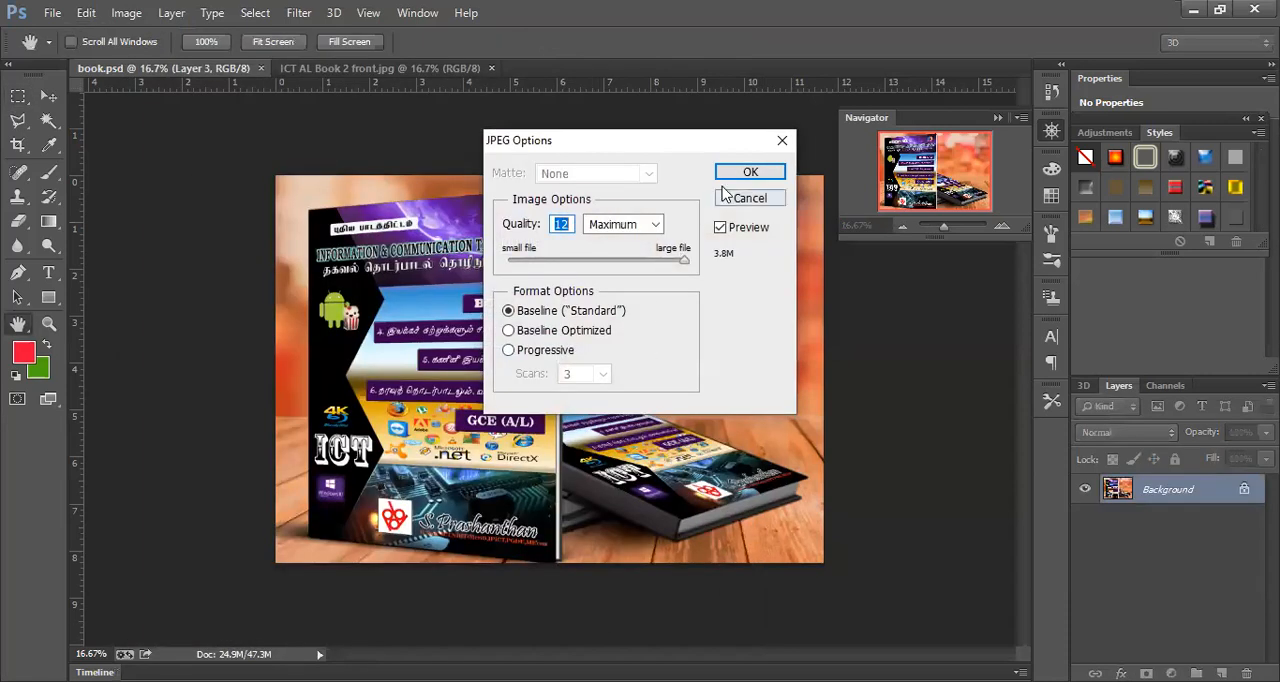
left_click(740, 173)
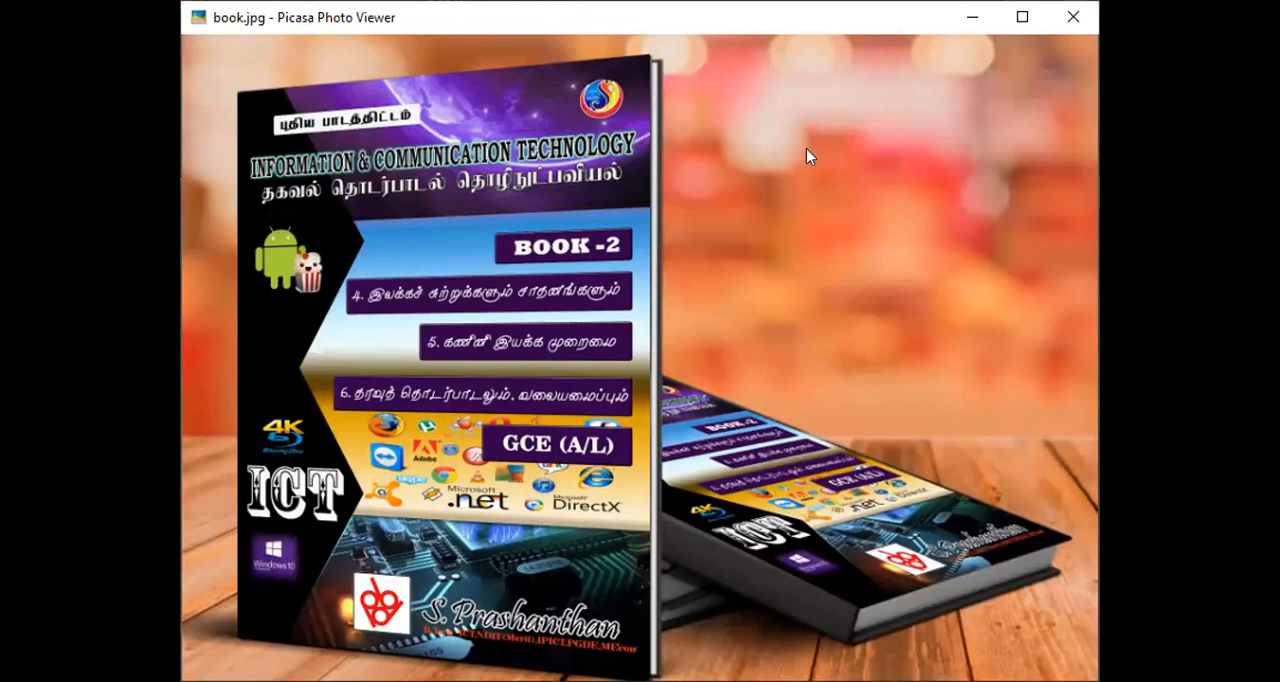
- Examine the exported book.jpg in Picasa Photo Viewer and close the viewer
key("alt+Tab")
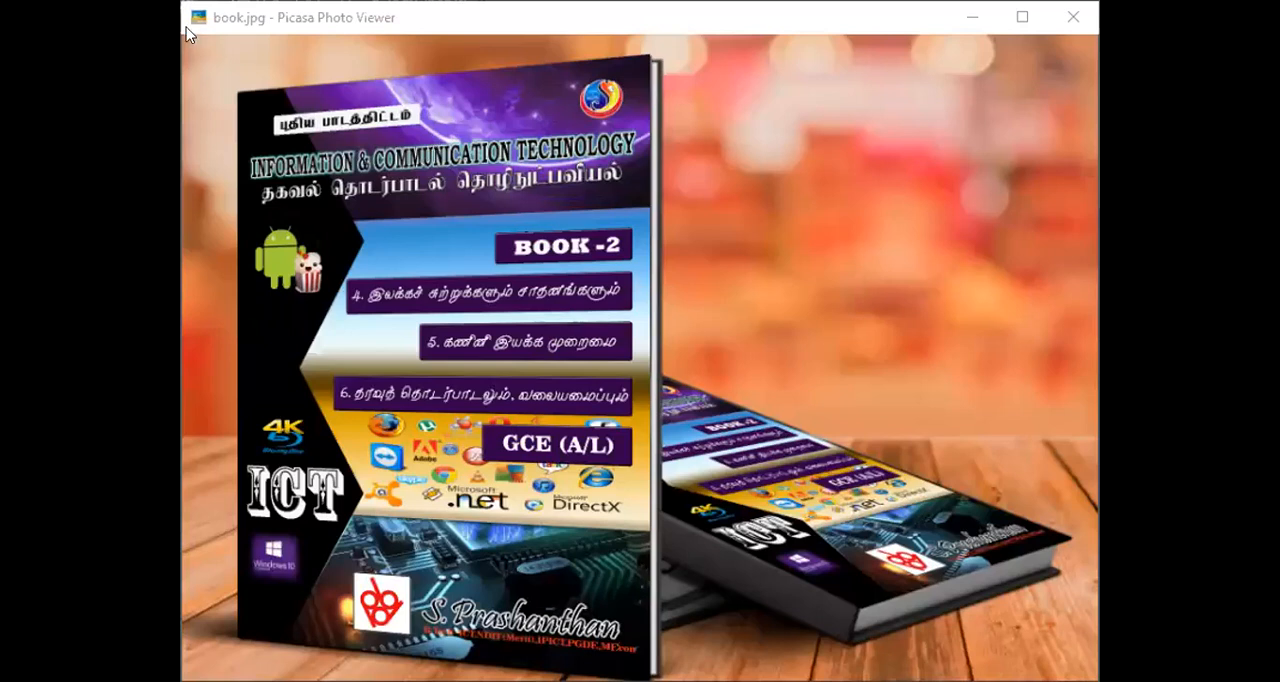
mouse_move(617, 256)
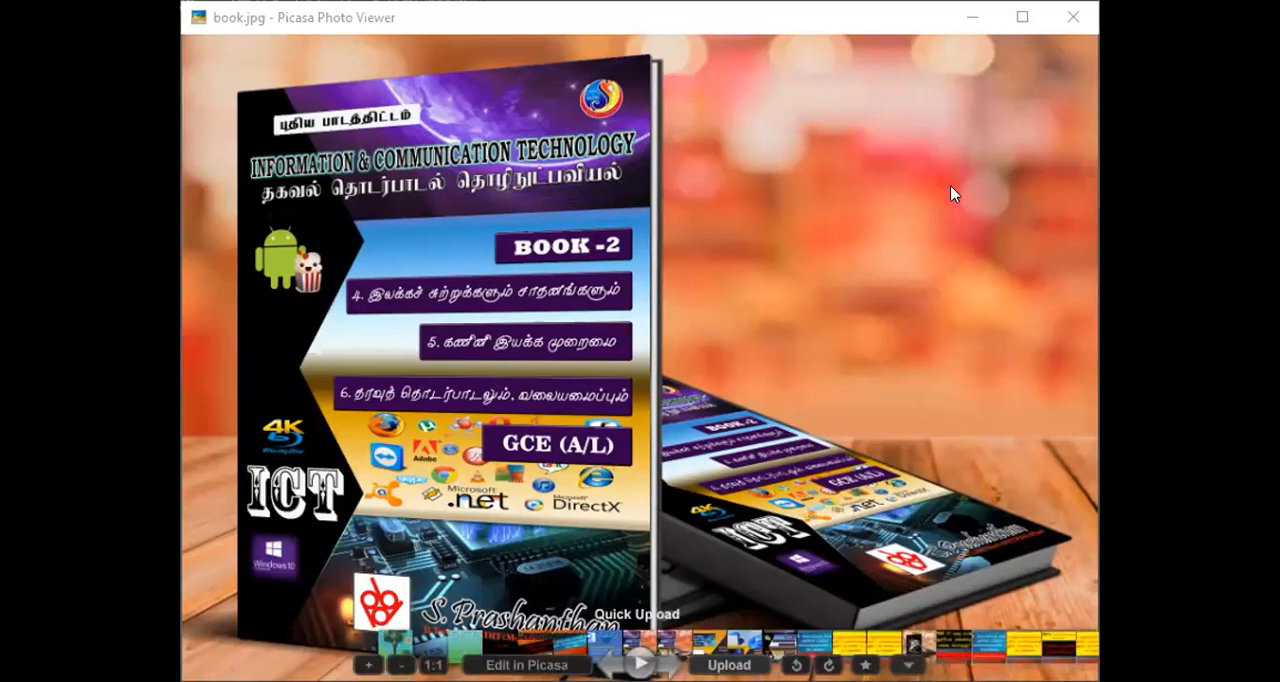
left_click(1075, 19)
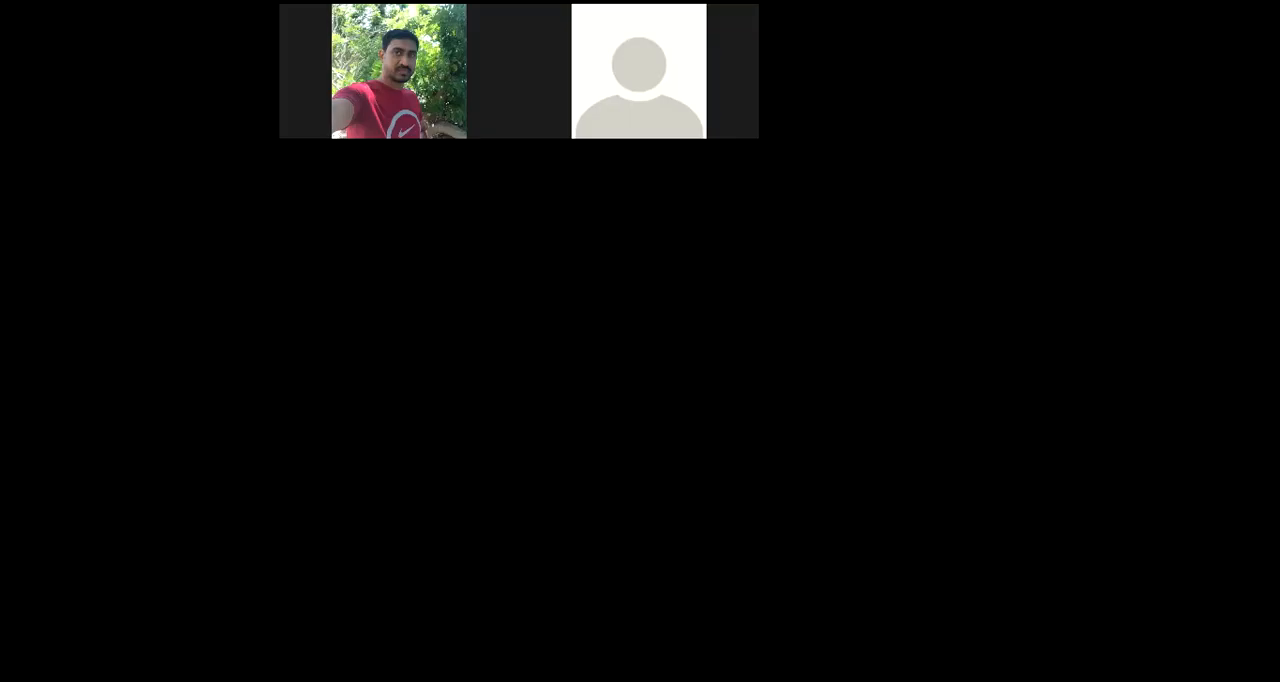